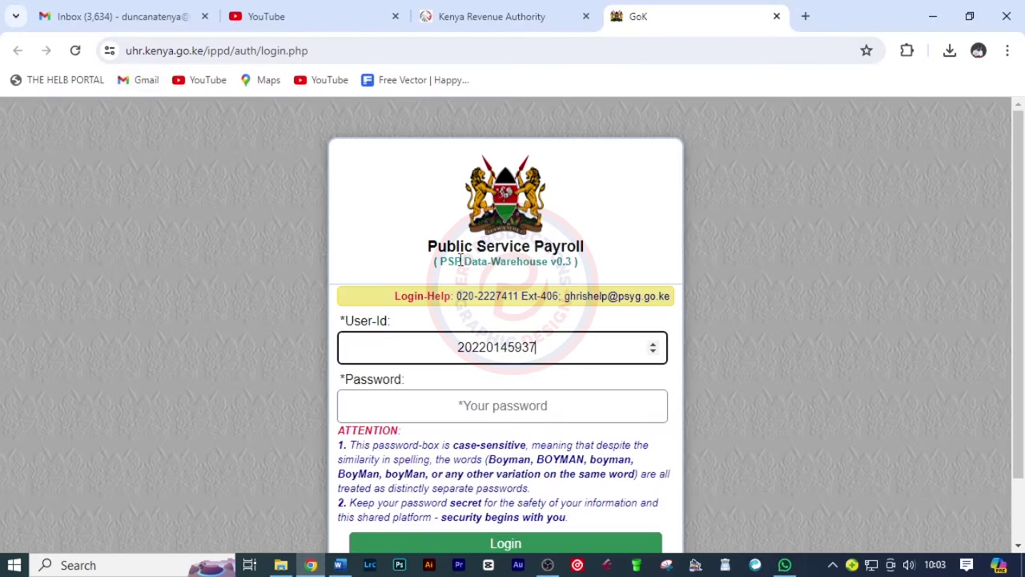
Enter the account password and log in to the Public Service Payroll (IPPD) portal
scroll(460, 256, down, 2)
click(504, 331)
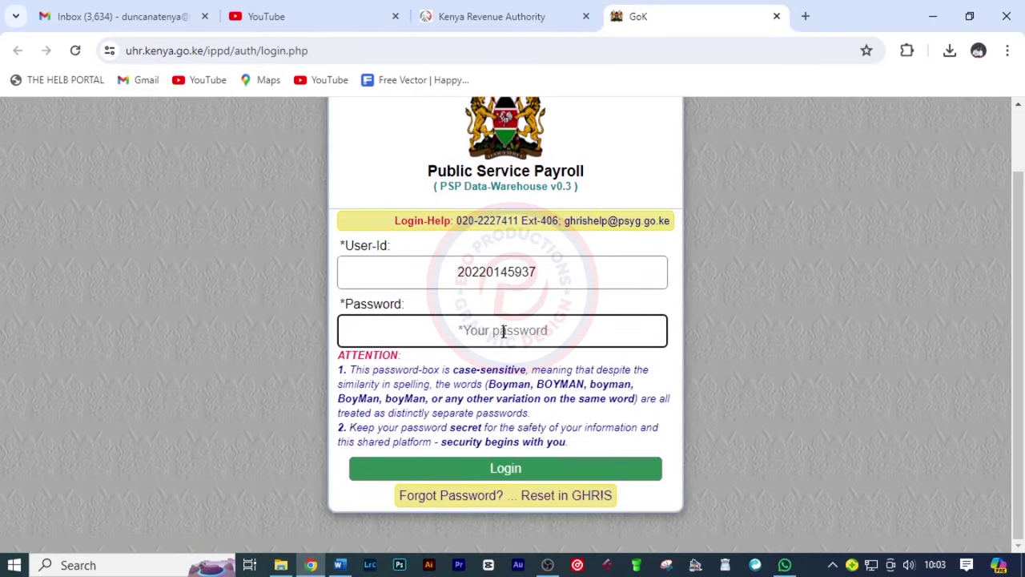
text(•)
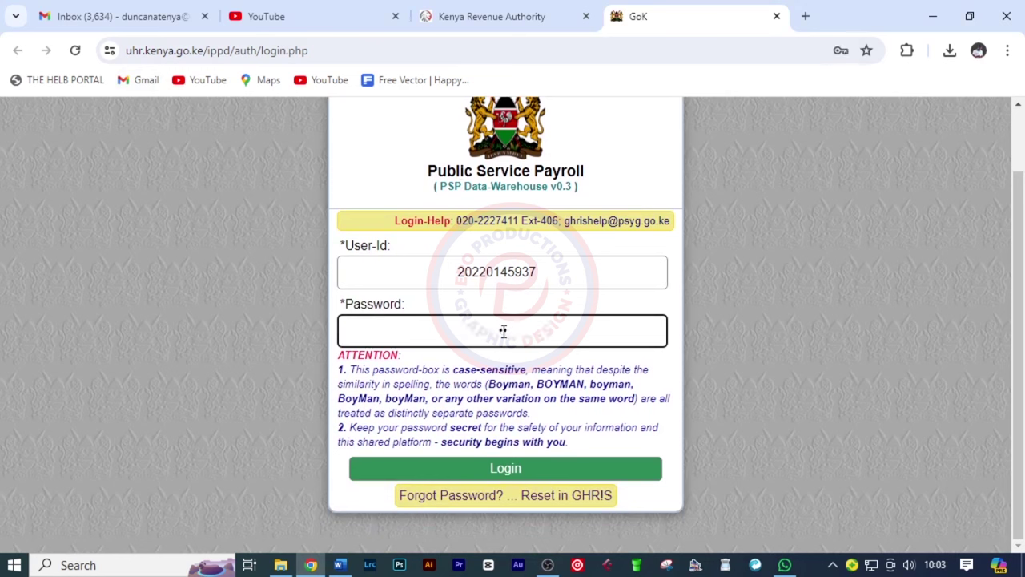
text(•••••••)
click(517, 476)
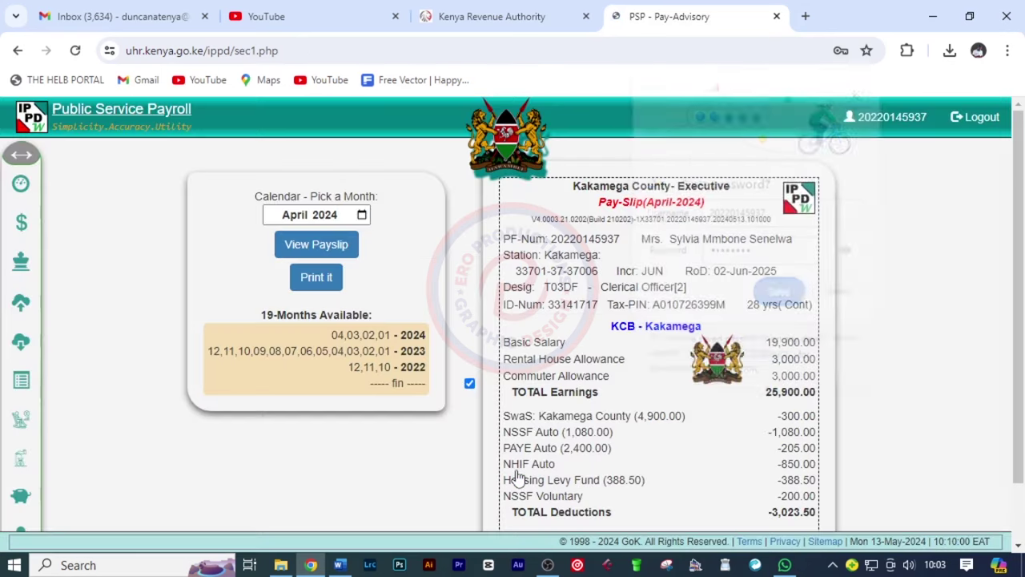
Dismiss the save-password prompt and go to the P9 tax forms page
click(779, 294)
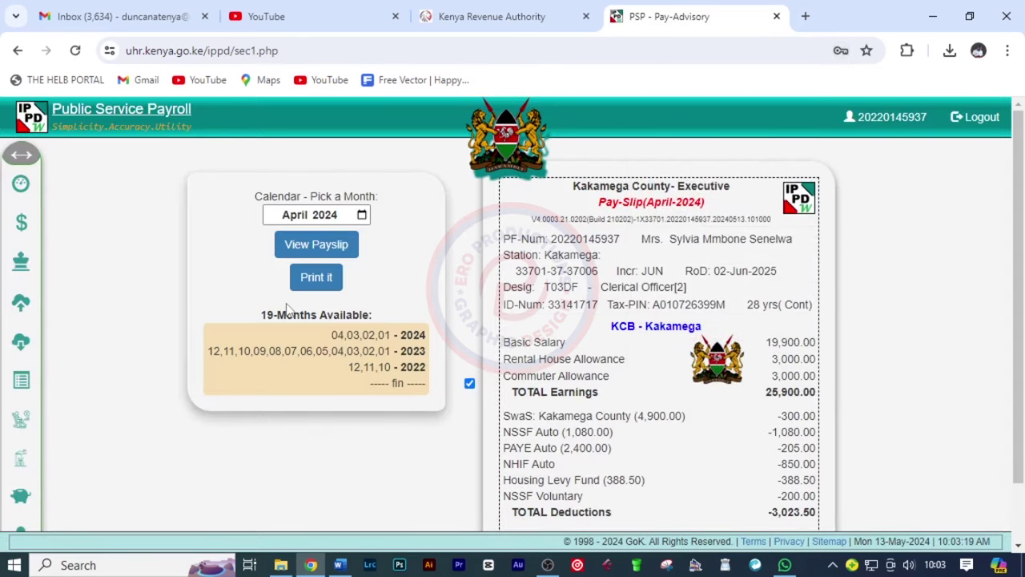
click(21, 186)
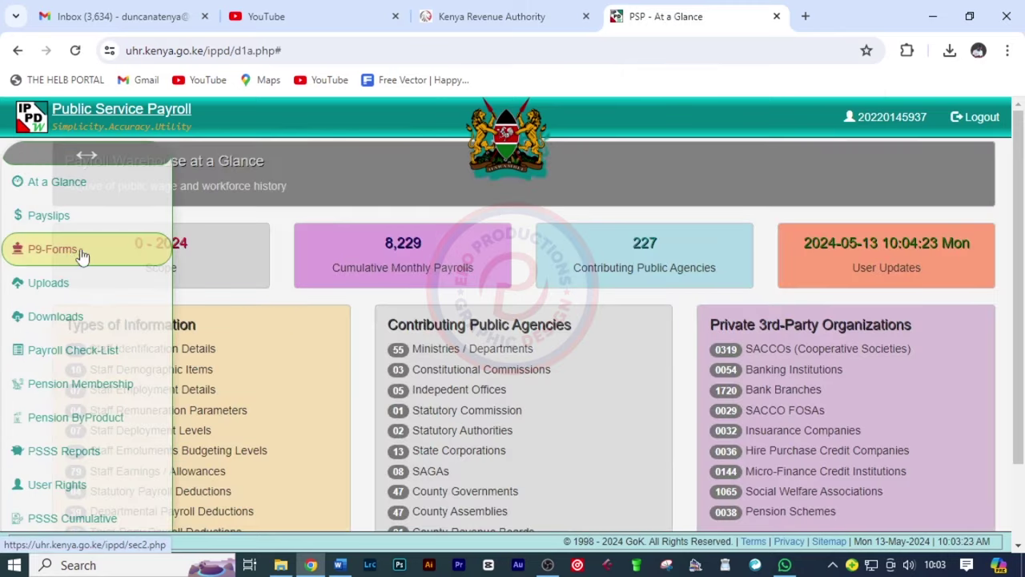
click(54, 252)
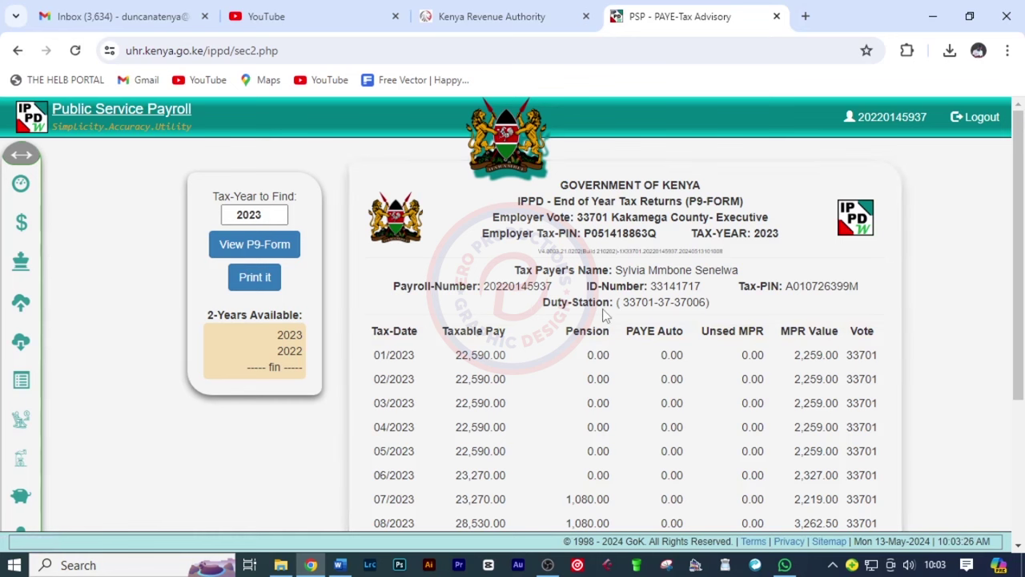
Print the 2023 P9 tax form
scroll(417, 273, down, 1)
scroll(301, 246, up, 1)
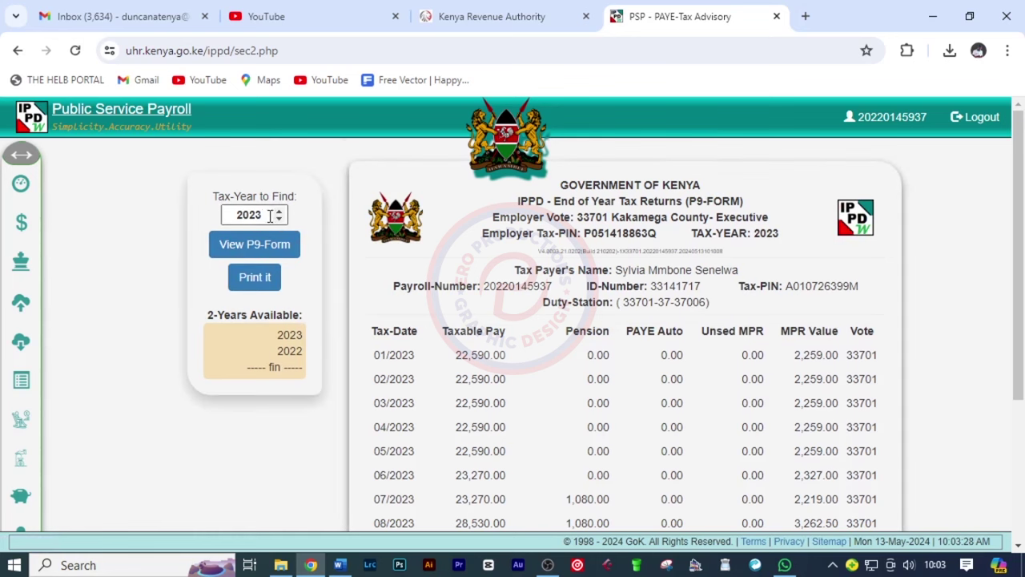
scroll(586, 382, down, 3)
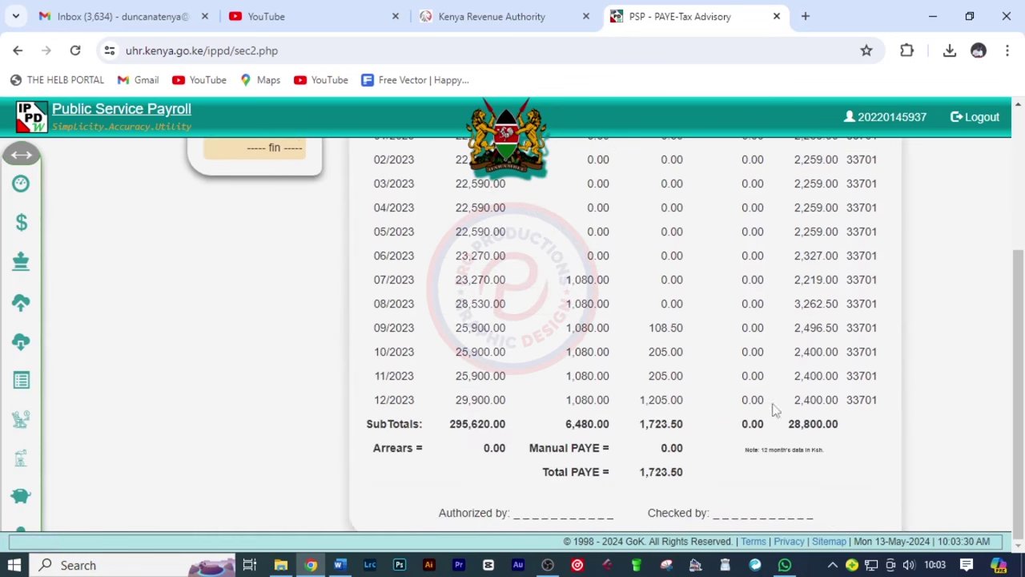
scroll(616, 430, up, 3)
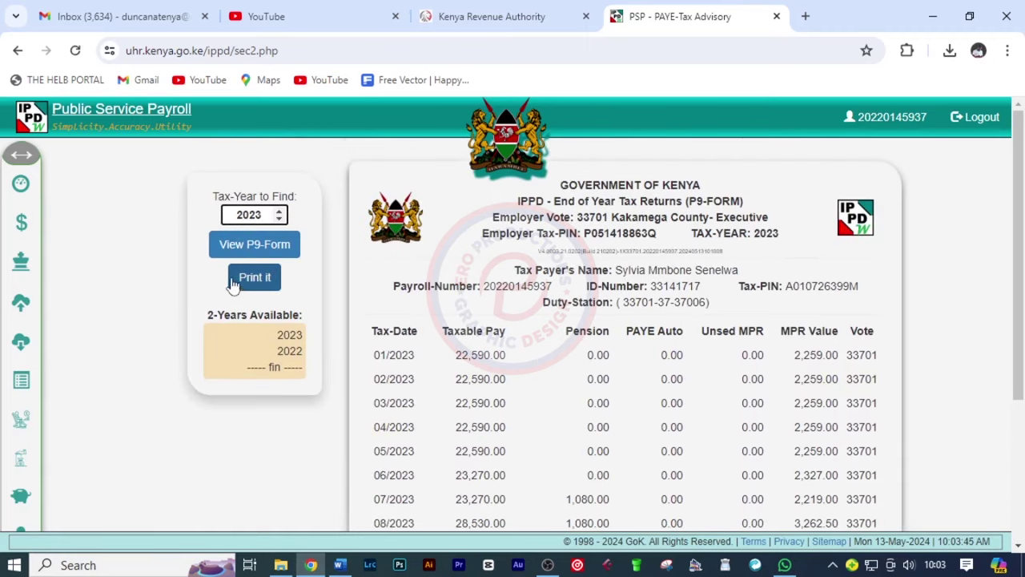
click(234, 282)
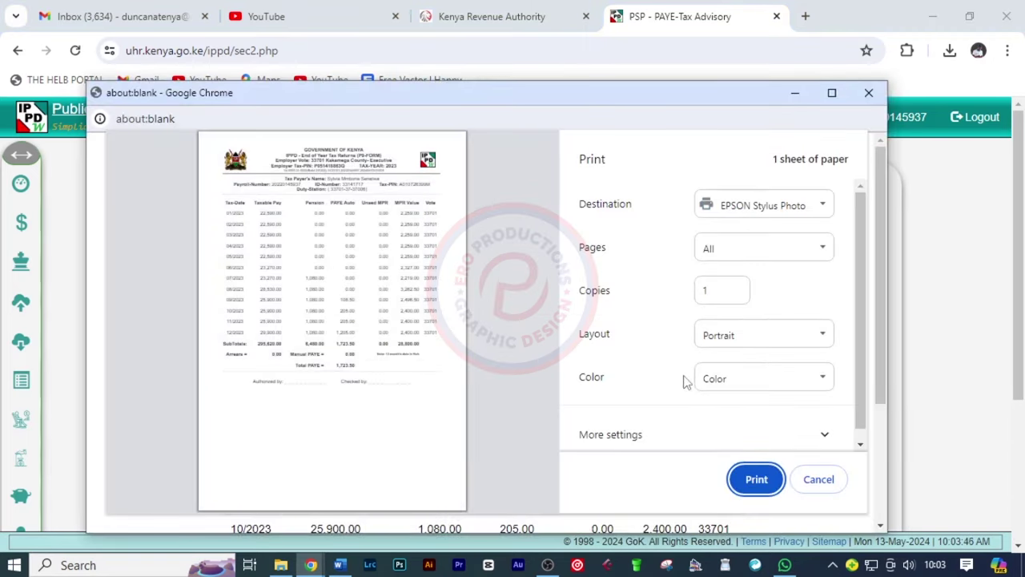
click(757, 481)
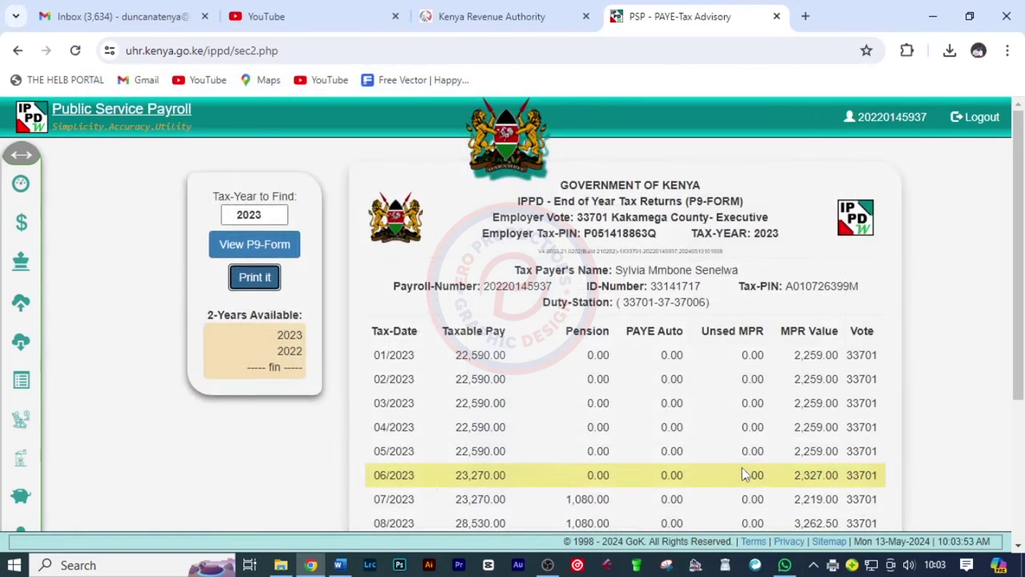
Log out of the current KRA iTax session and return to the login page
click(511, 26)
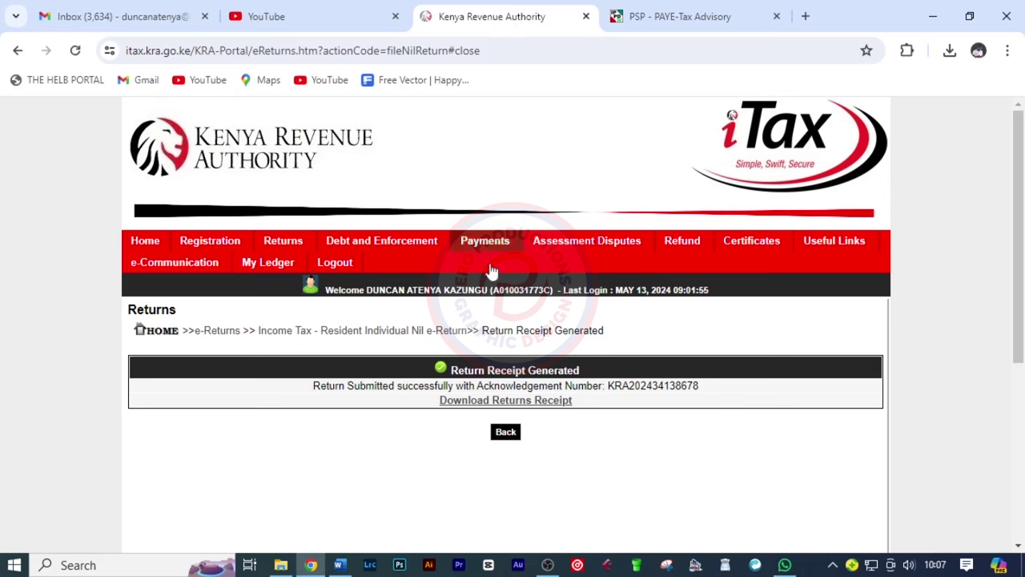
click(330, 266)
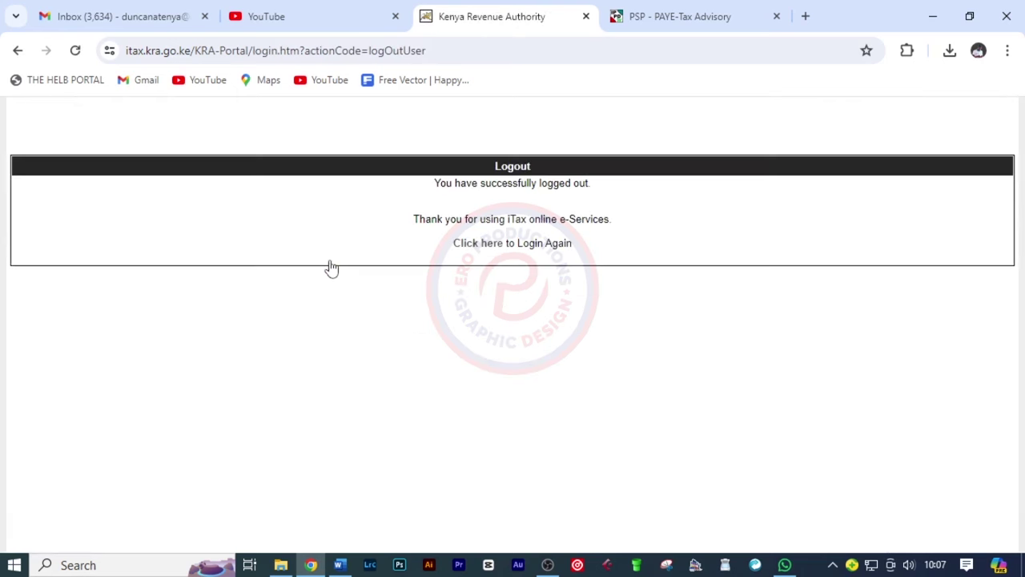
click(489, 246)
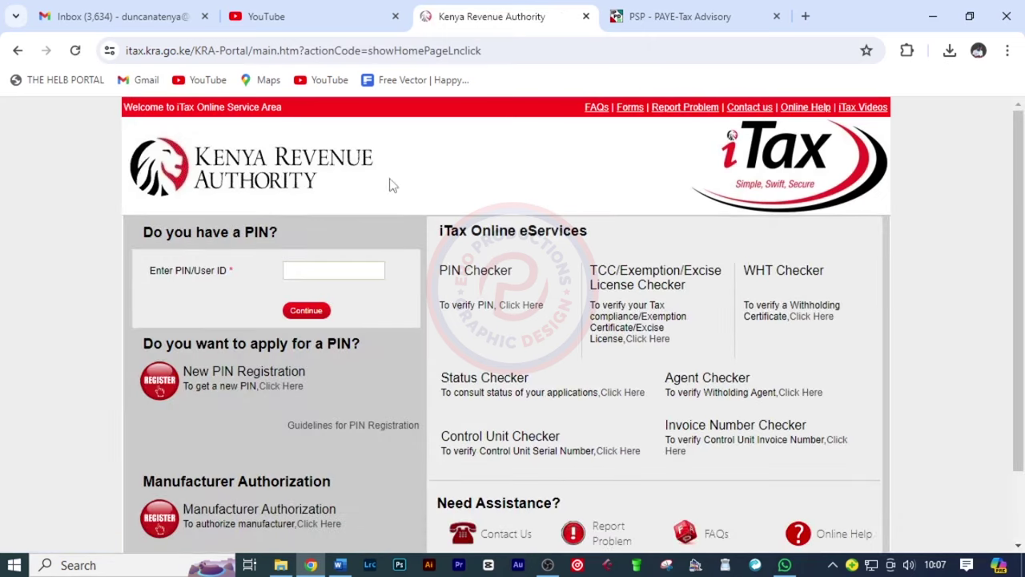
Log in with the taxpayer PIN, password and security stamp, then accept the cookie notice
click(307, 267)
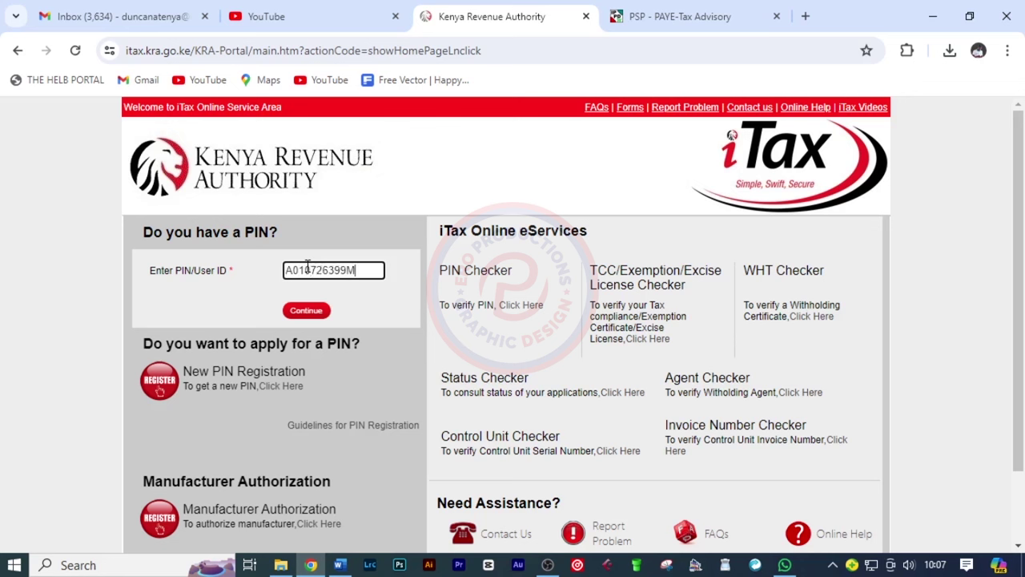
click(307, 311)
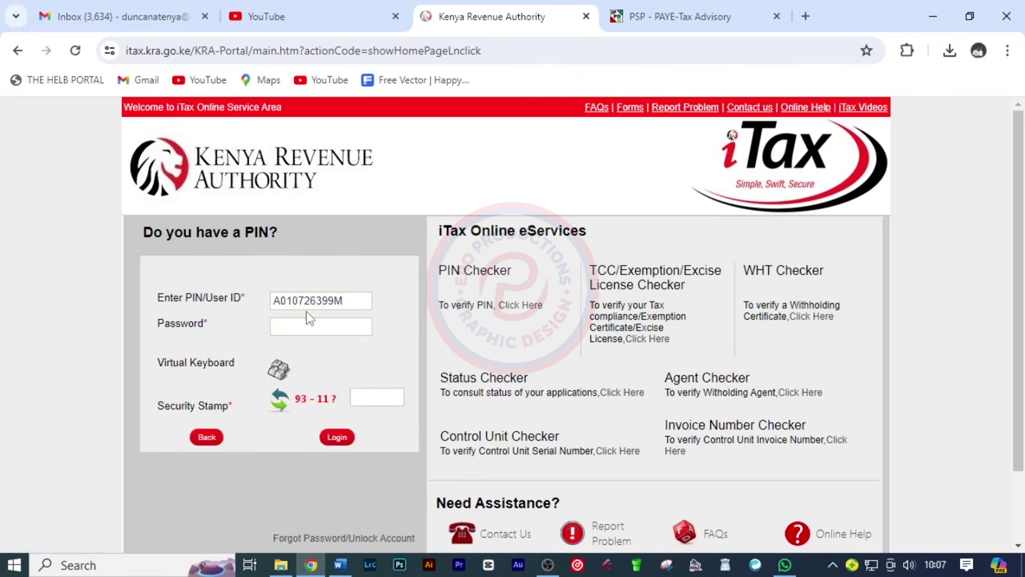
click(302, 326)
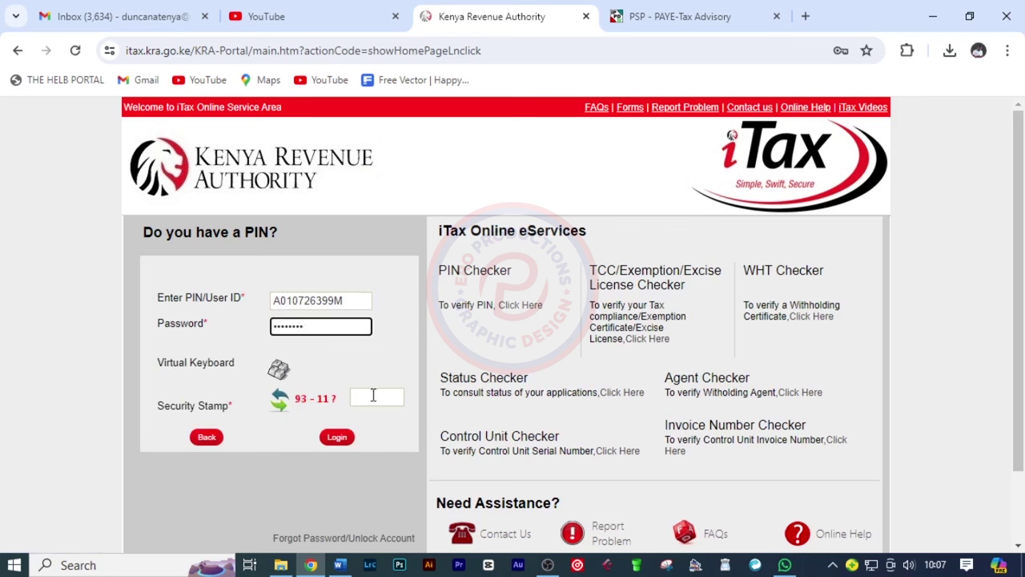
click(373, 394)
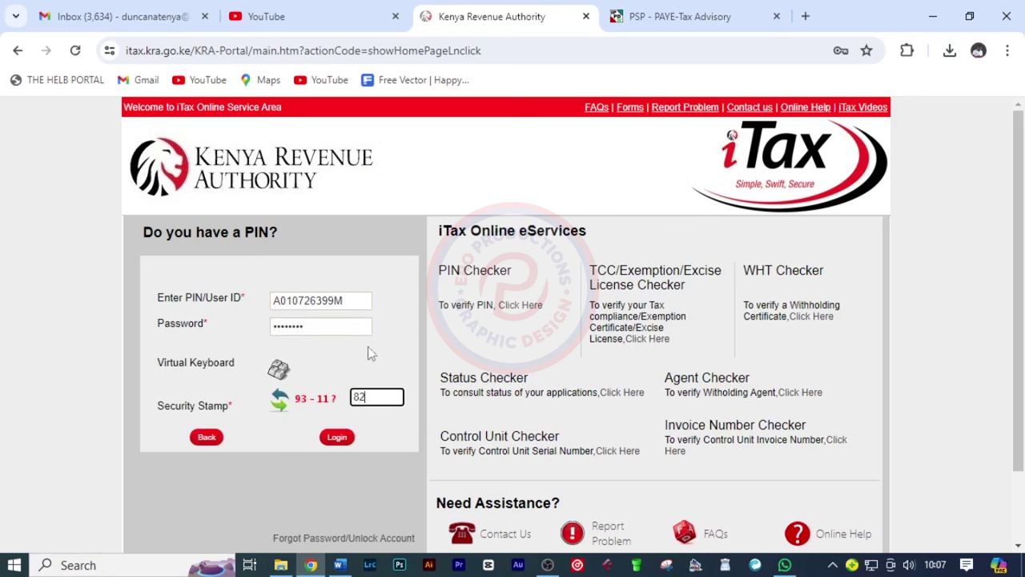
click(336, 437)
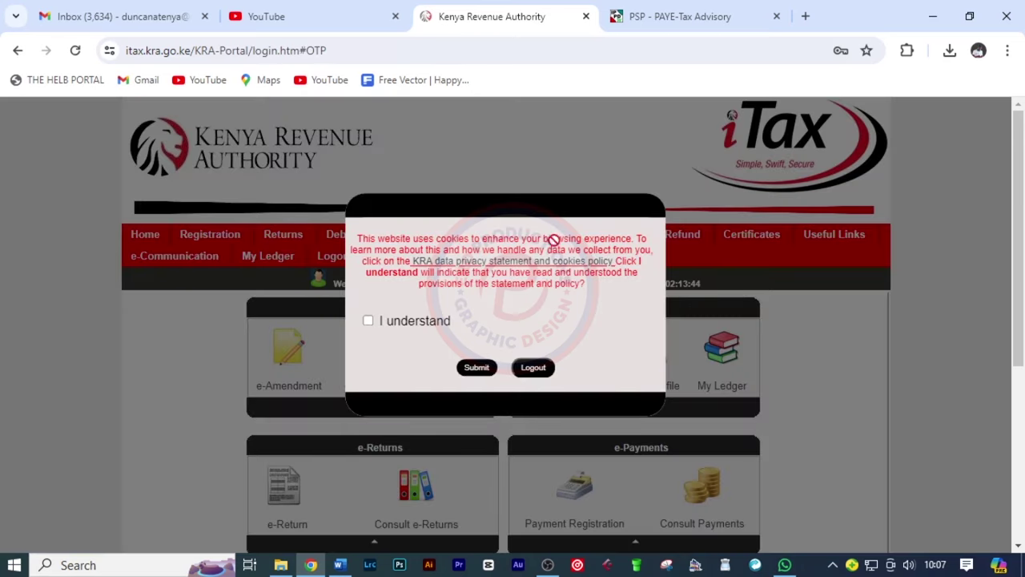
click(368, 321)
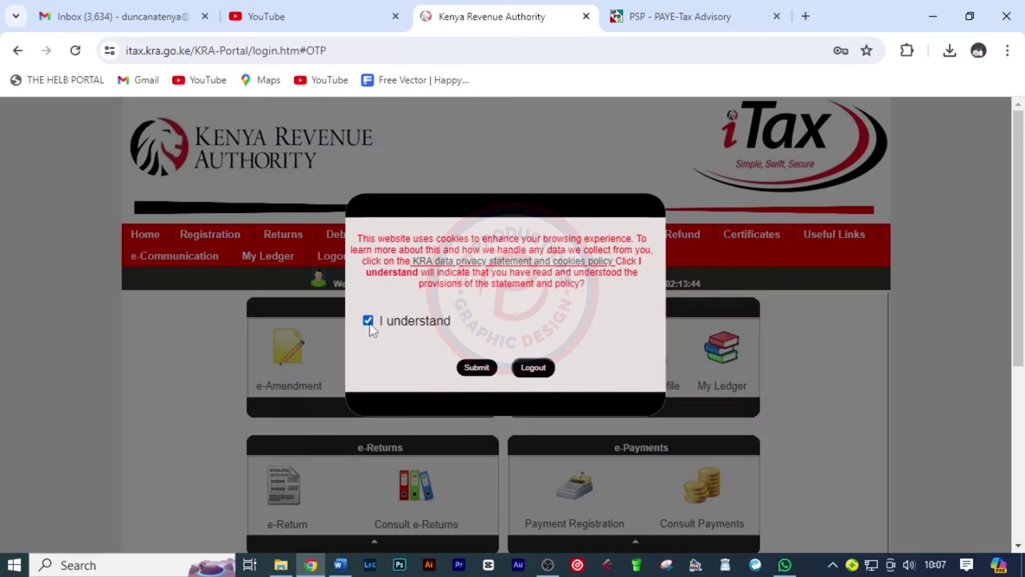
click(491, 368)
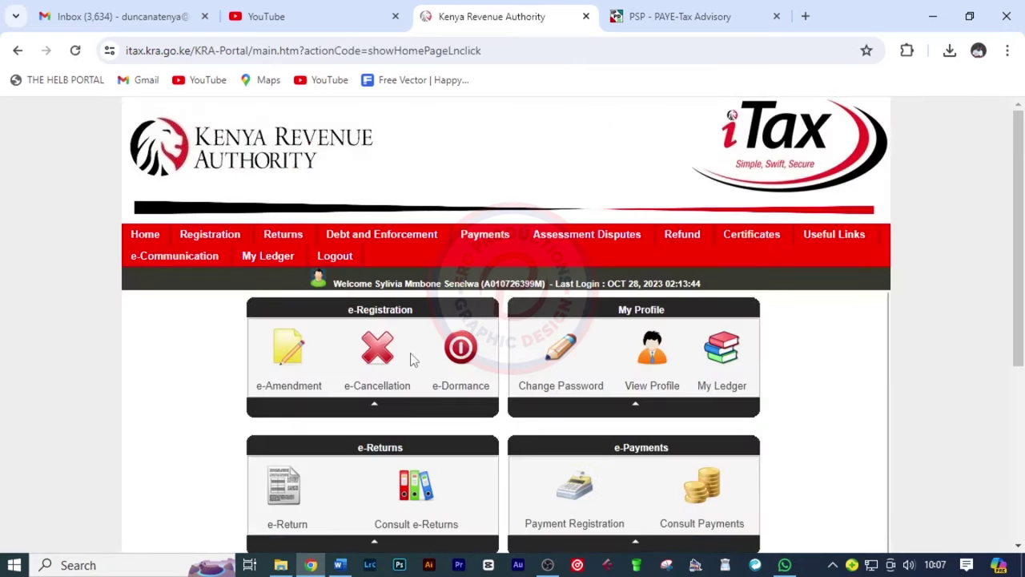
File a new Income Tax - Resident Individual return and download its Excel form
scroll(407, 359, down, 4)
scroll(339, 293, up, 4)
mouse_move(293, 237)
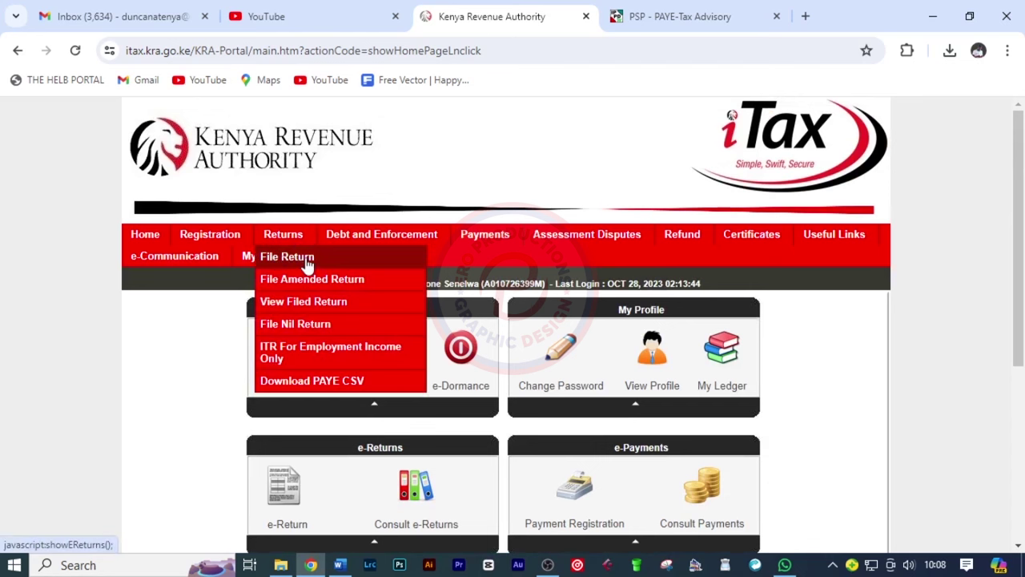
click(307, 265)
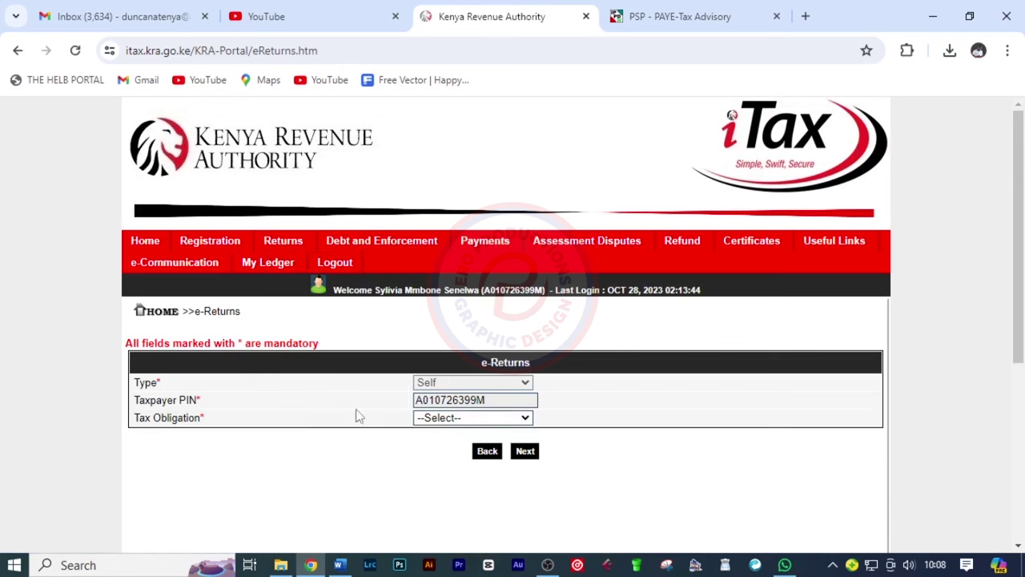
click(468, 420)
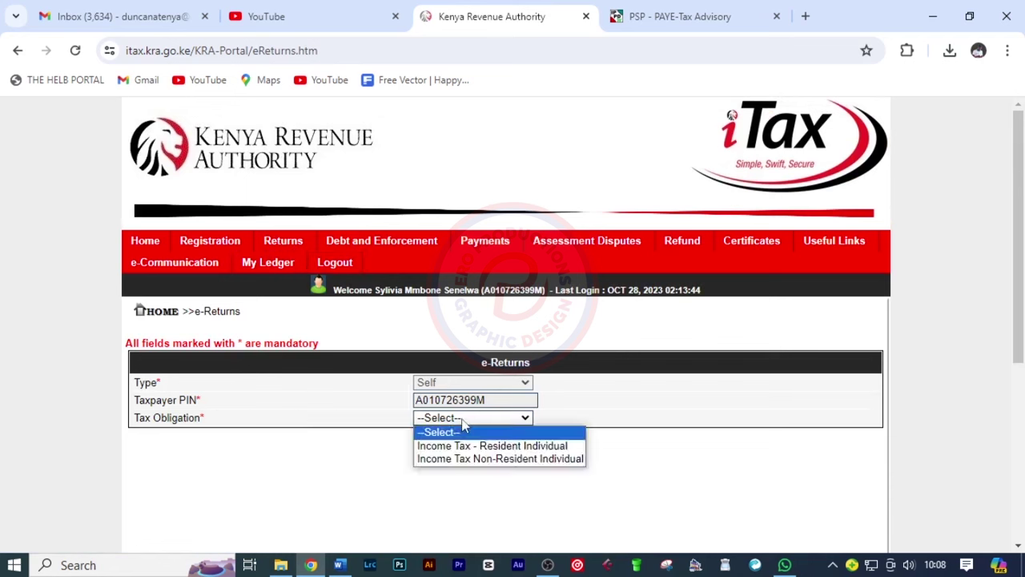
click(526, 454)
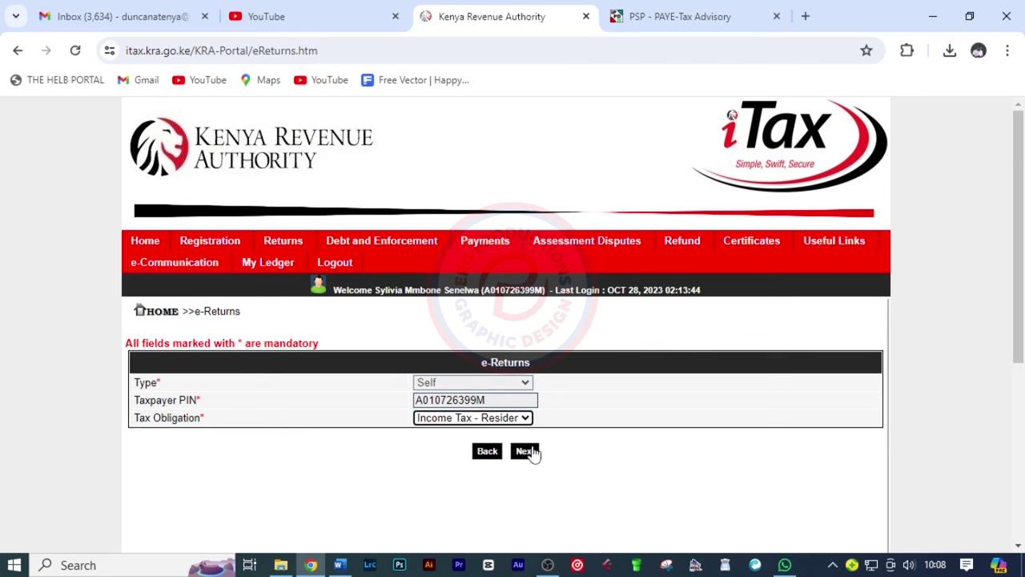
click(527, 452)
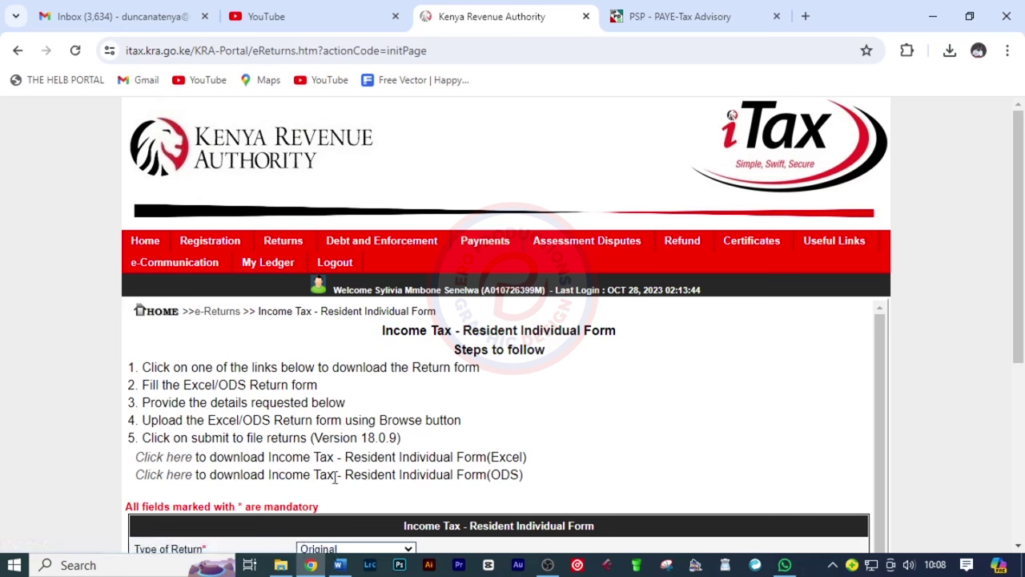
click(173, 460)
Locate the downloaded IT1 zip and extract it to IT1_Individual_Resident_Return_XLS
click(950, 51)
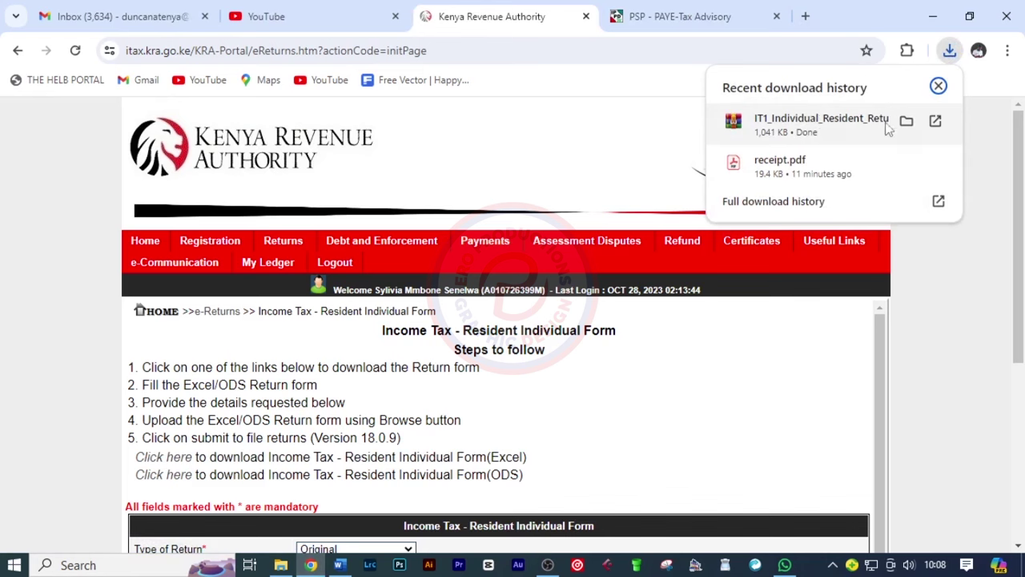
click(906, 120)
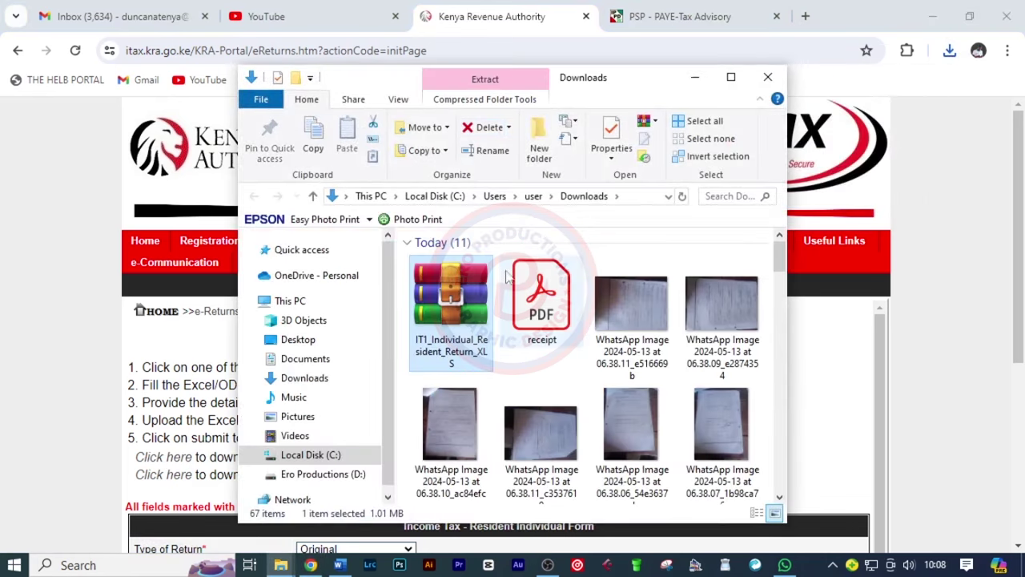
right_click(449, 296)
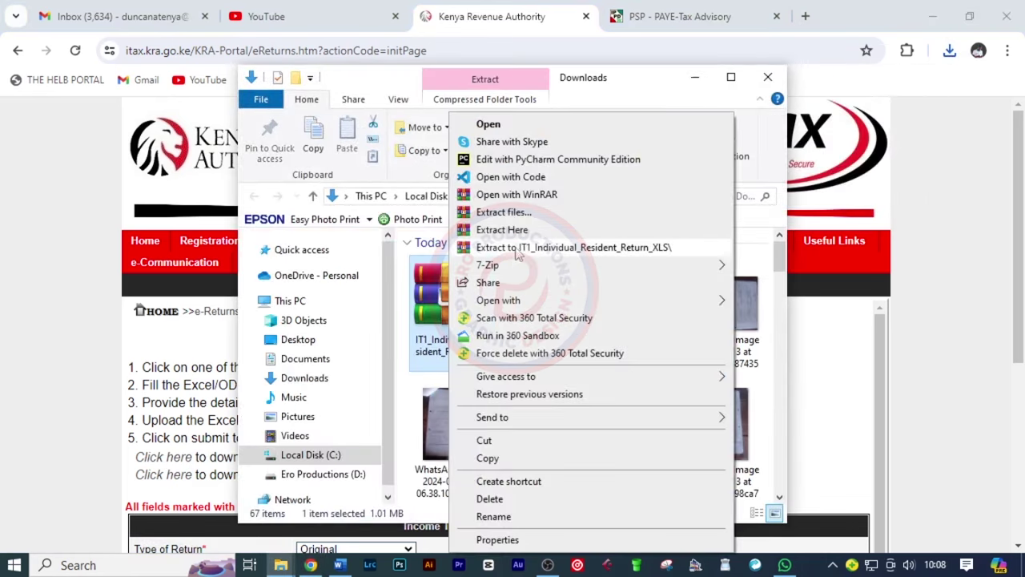
click(517, 246)
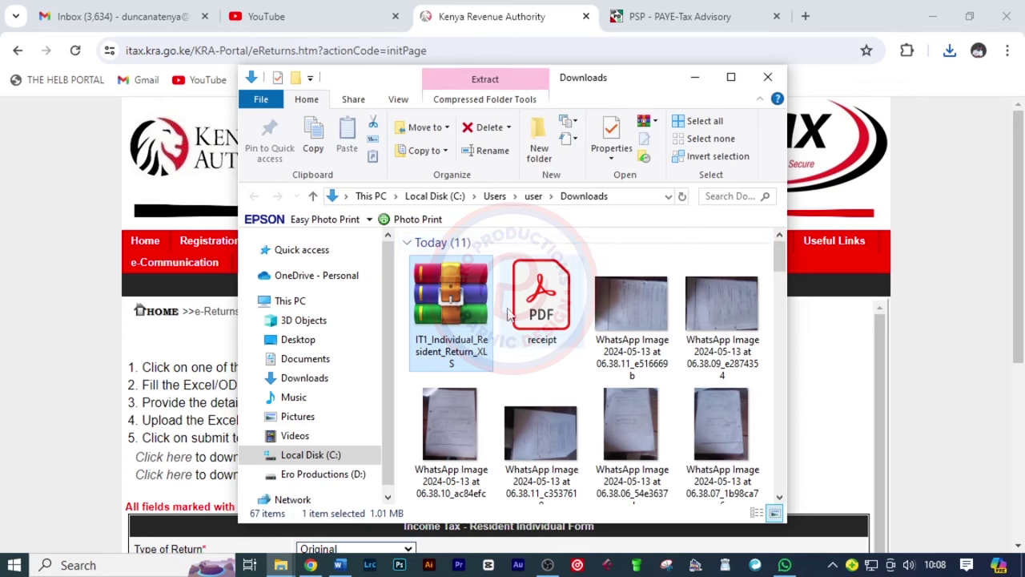
Open the extracted folder and launch the IT1 return workbook in Excel
scroll(685, 318, down, 3)
double_click(686, 318)
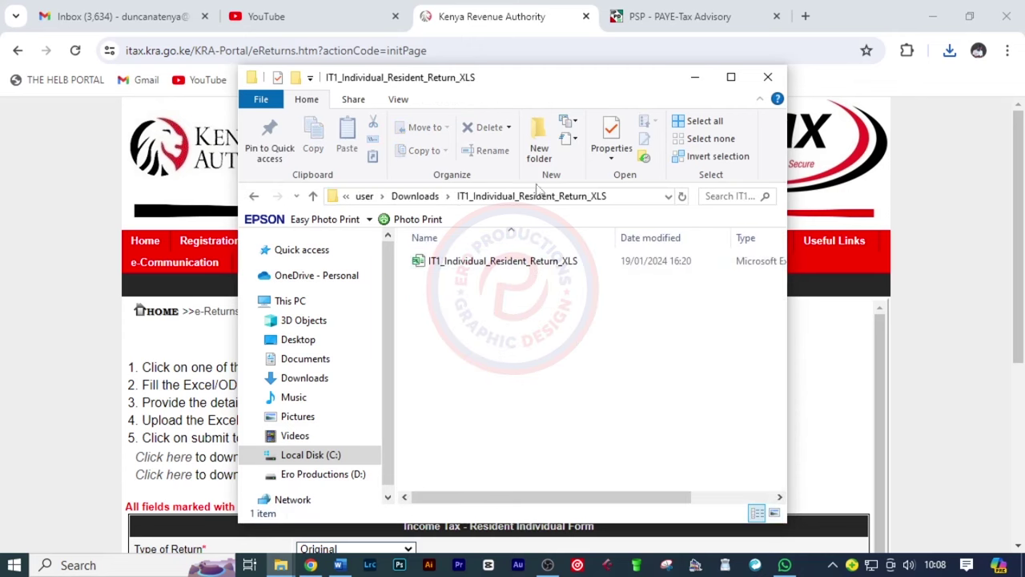
drag(535, 88, 542, 66)
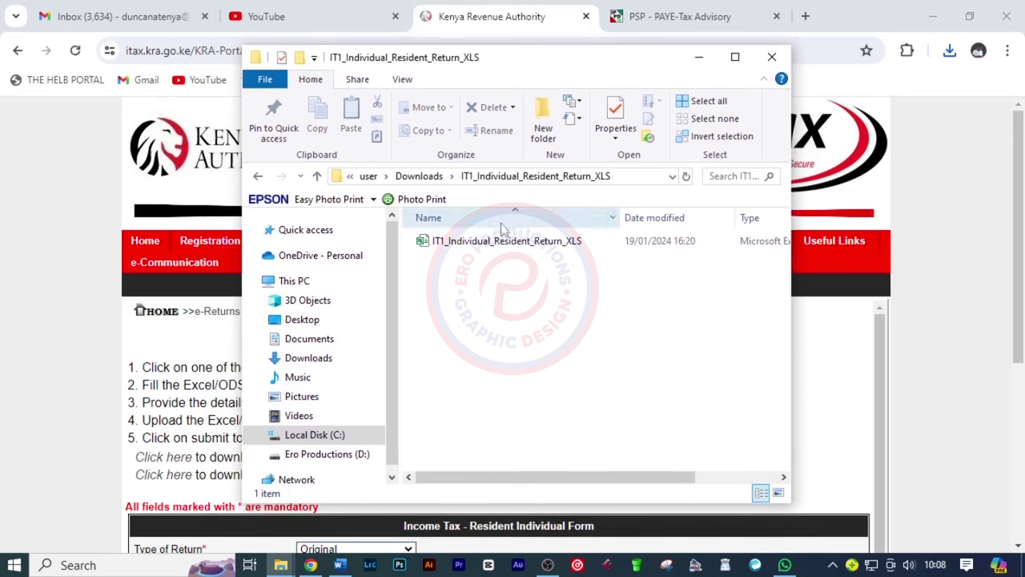
double_click(476, 241)
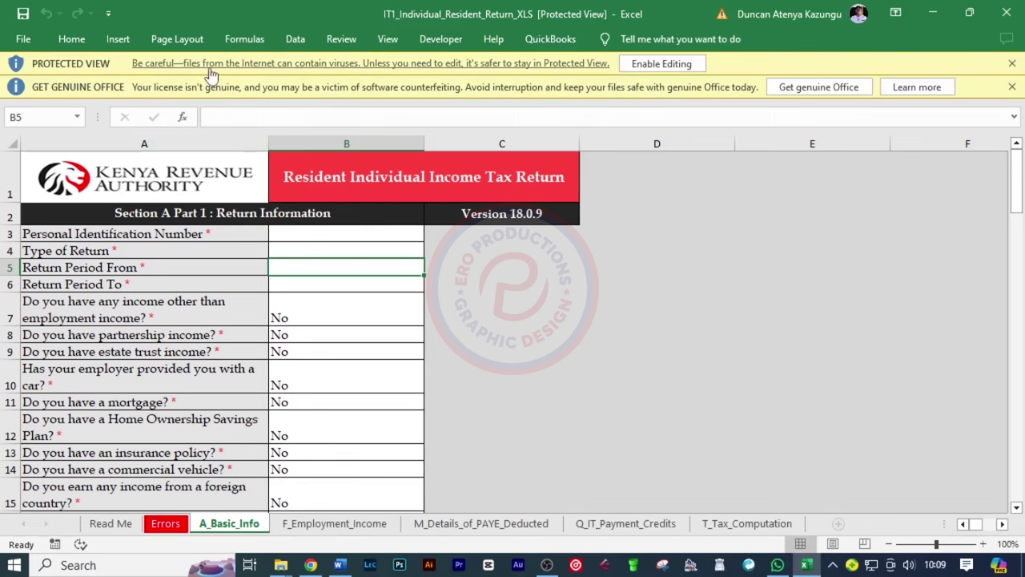
Enable editing of the IT1 workbook, see its macros blocked, and close Excel
click(670, 63)
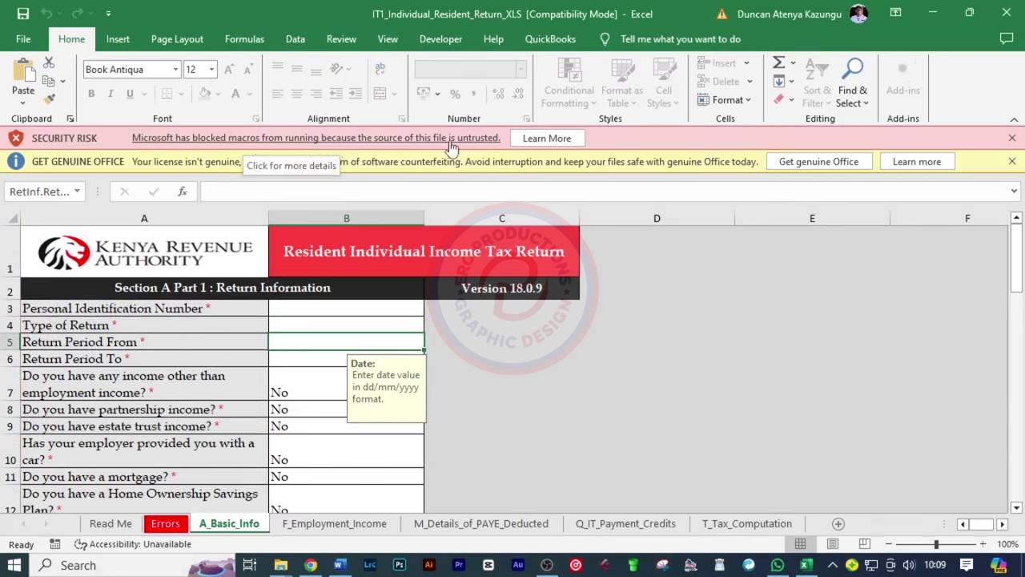
click(307, 307)
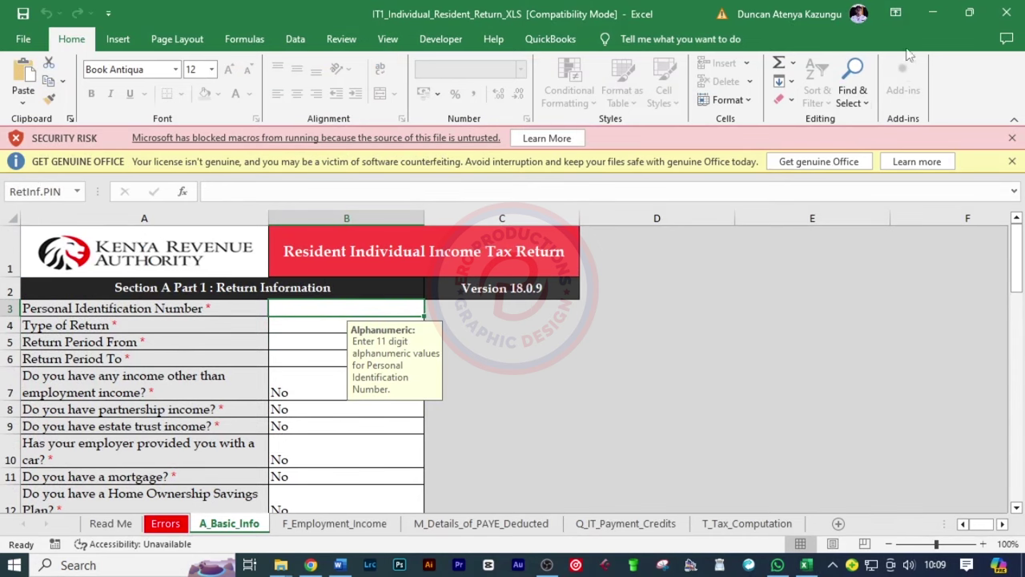
click(1008, 15)
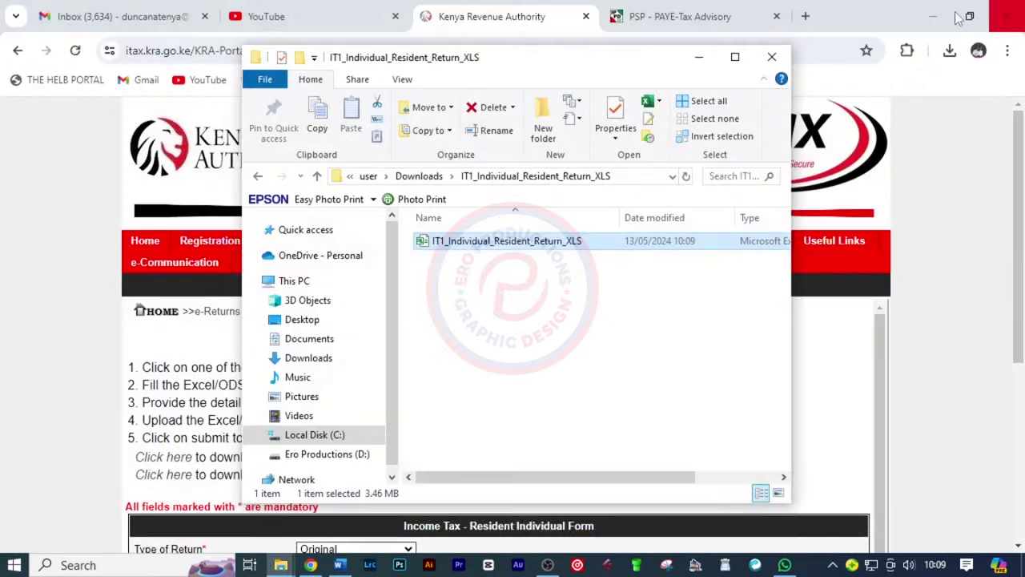
Unblock the IT1 workbook in its file Properties and reopen it in Excel
right_click(478, 244)
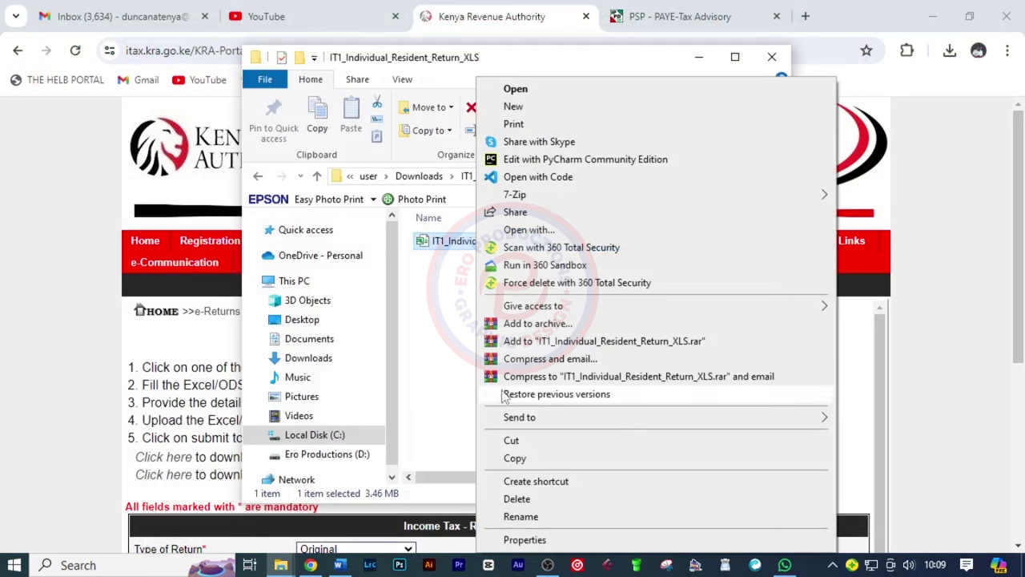
click(536, 542)
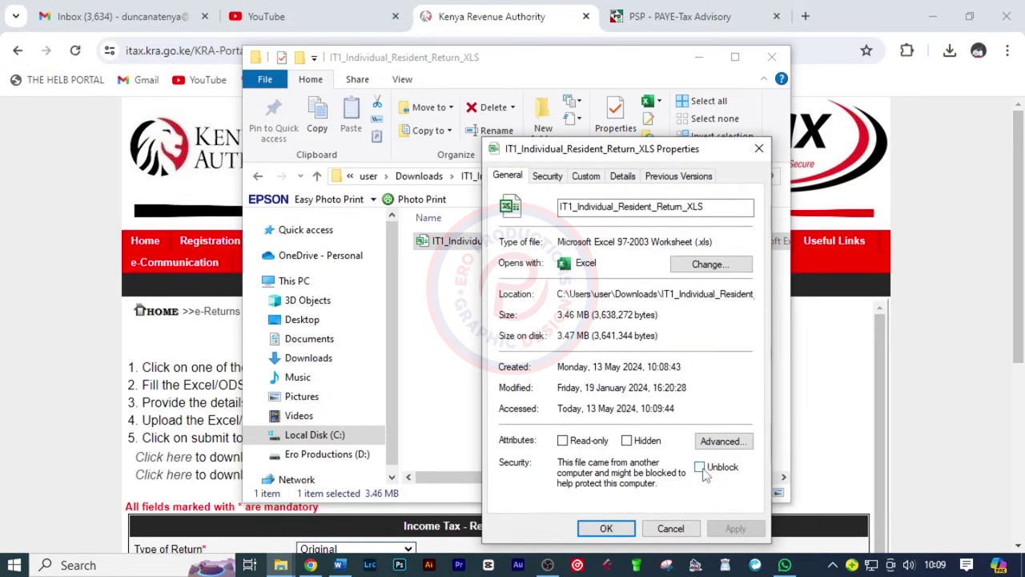
click(700, 467)
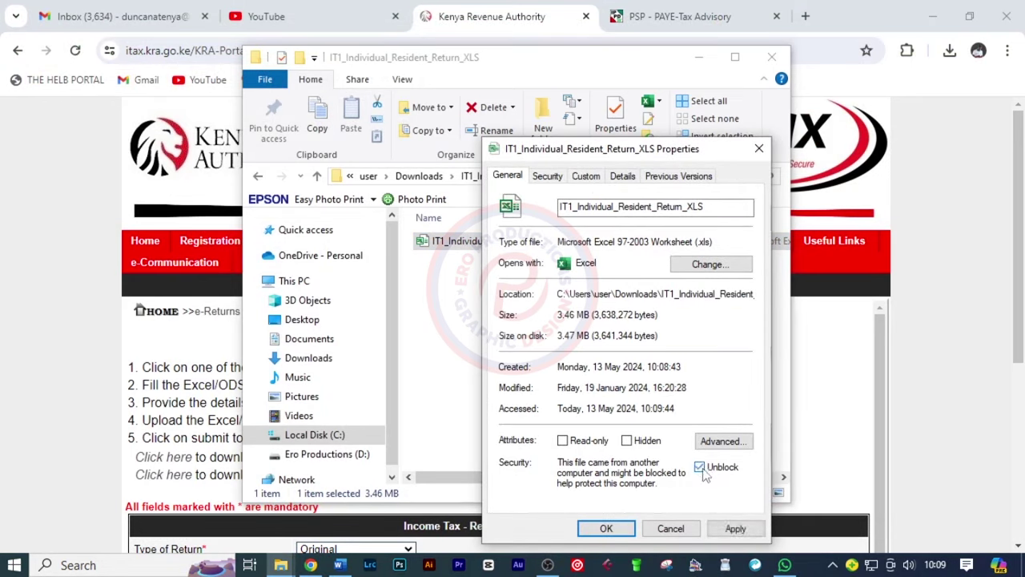
click(732, 530)
click(602, 530)
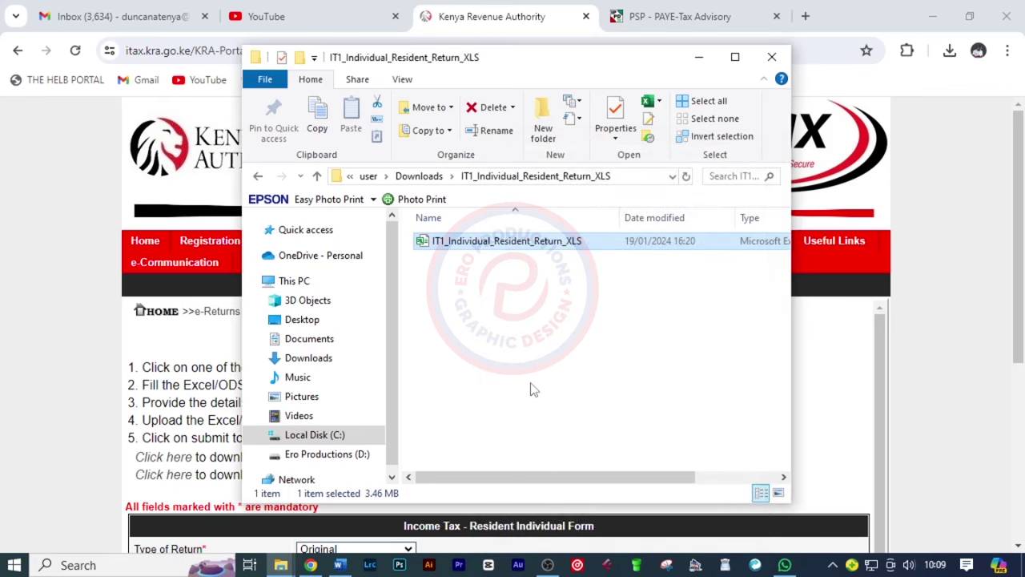
double_click(453, 249)
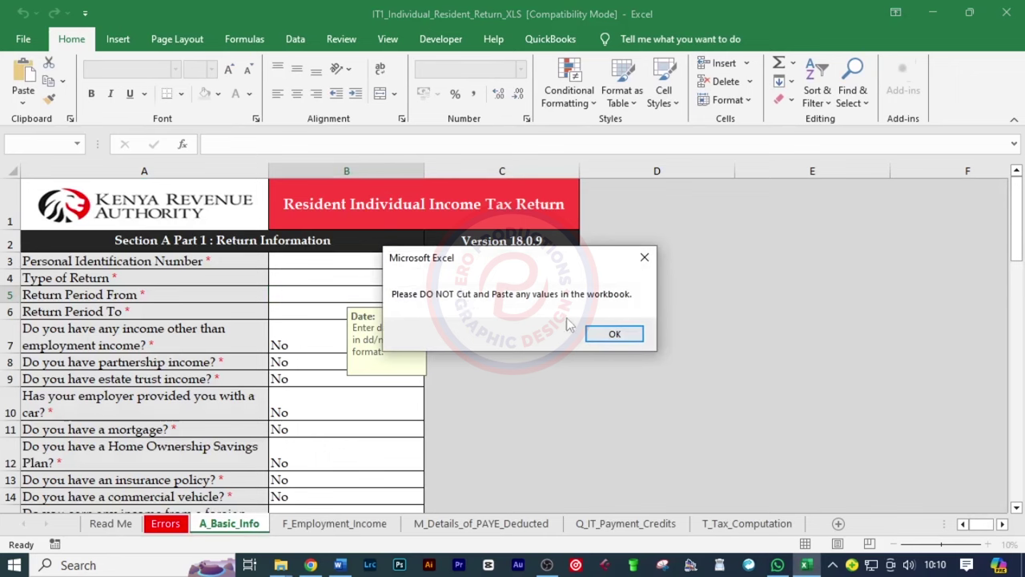
Enter the taxpayer's PIN in B3 and set Type of Return to Original
click(610, 336)
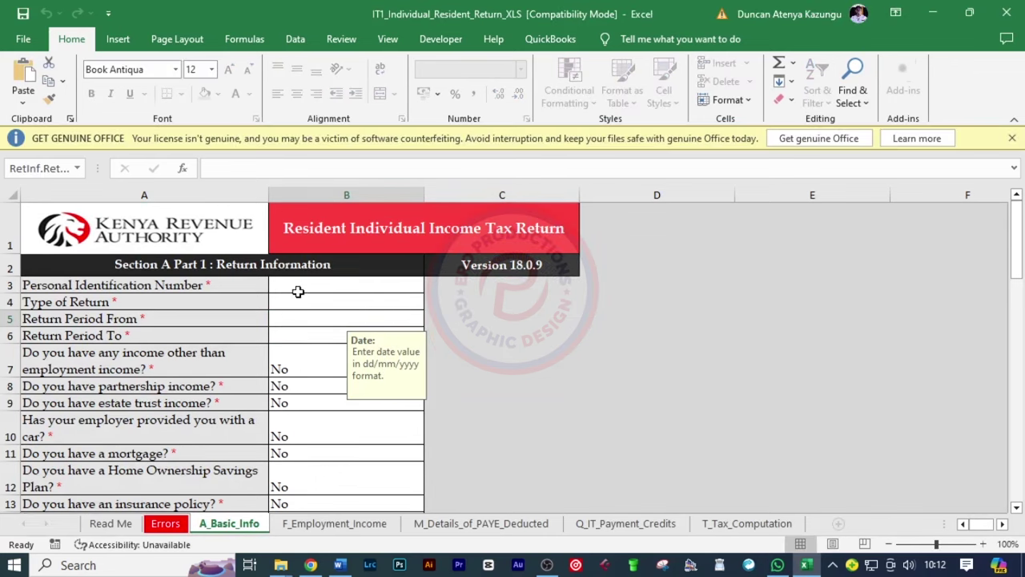
click(305, 287)
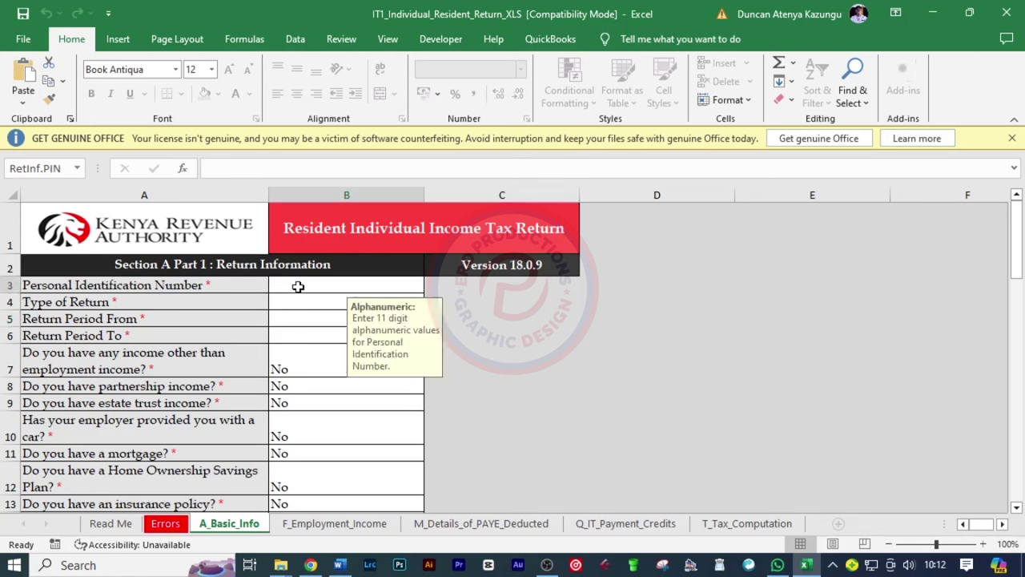
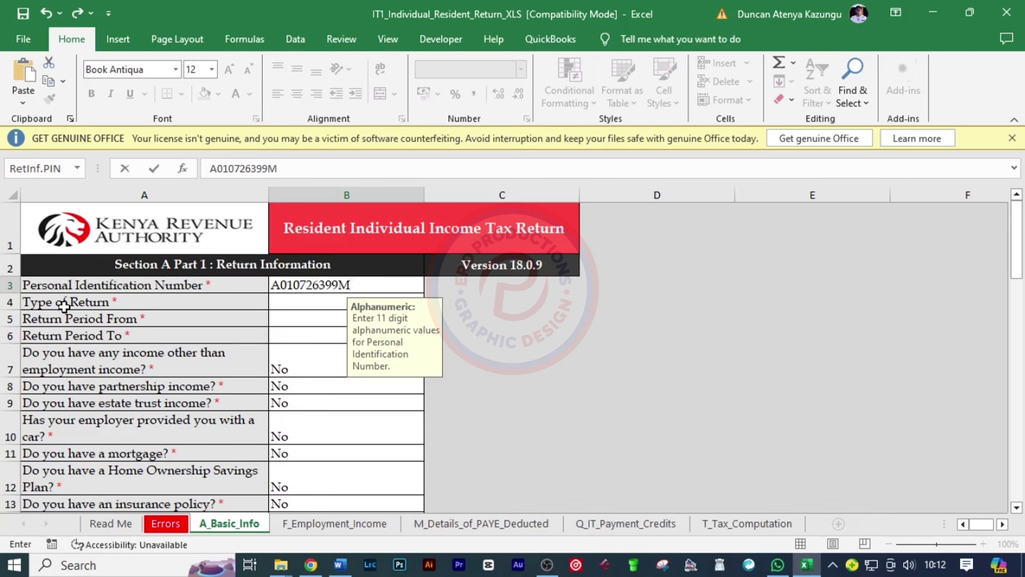
click(297, 303)
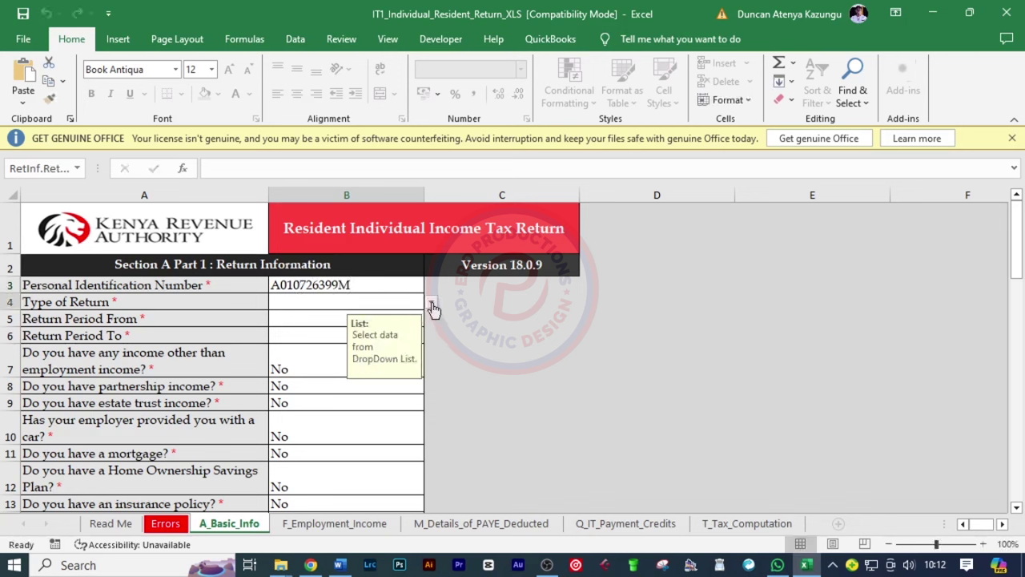
key(alt+Down)
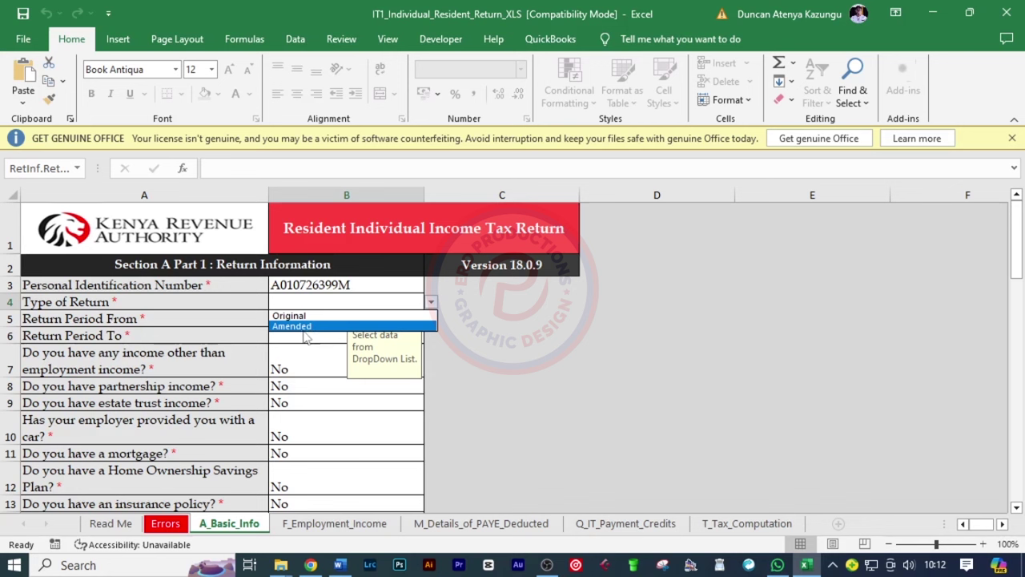
click(309, 317)
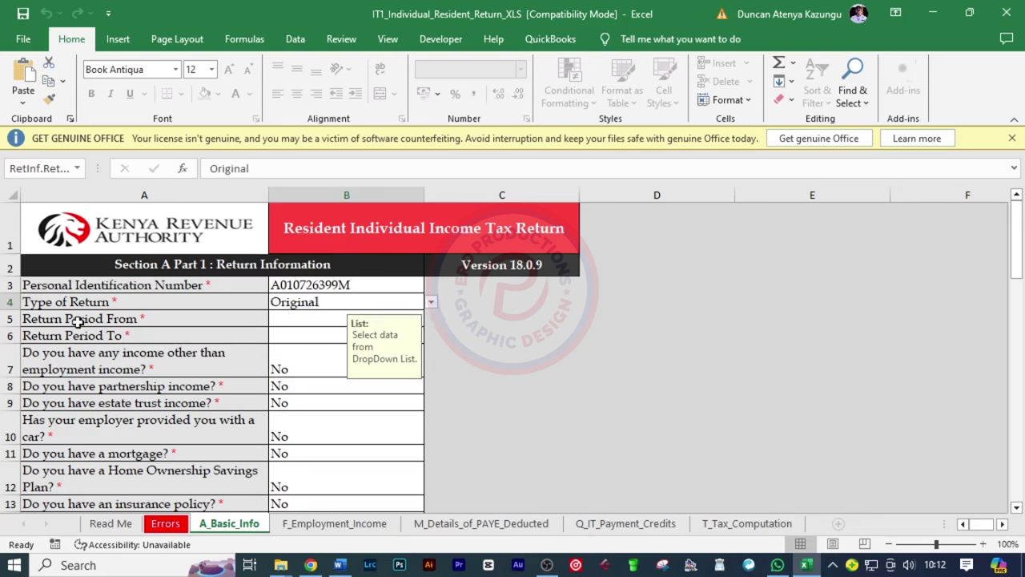
click(293, 319)
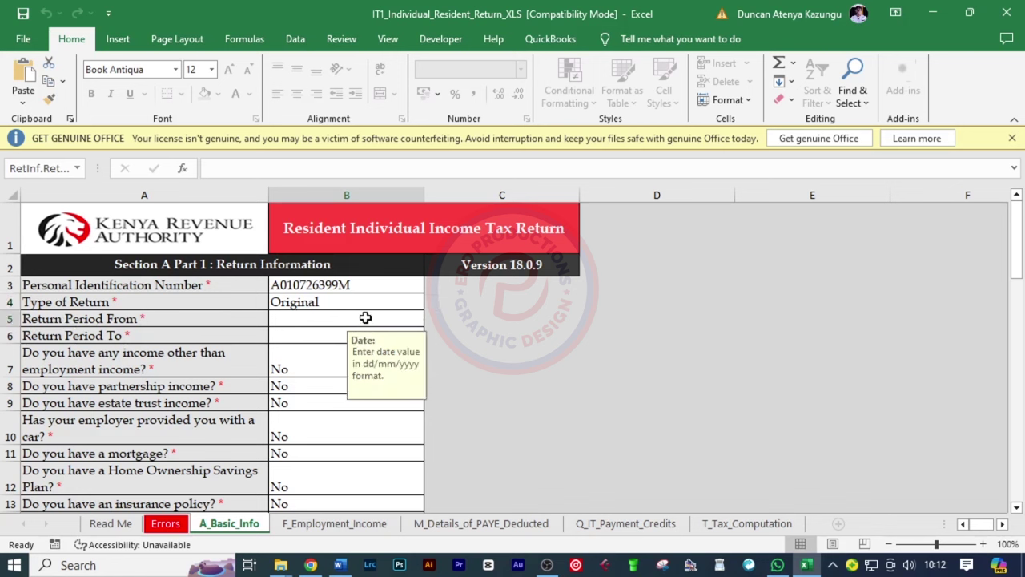
Enter 01/01/2023 in Return Period From and 31/12/2023 in Return Period To
text(01)
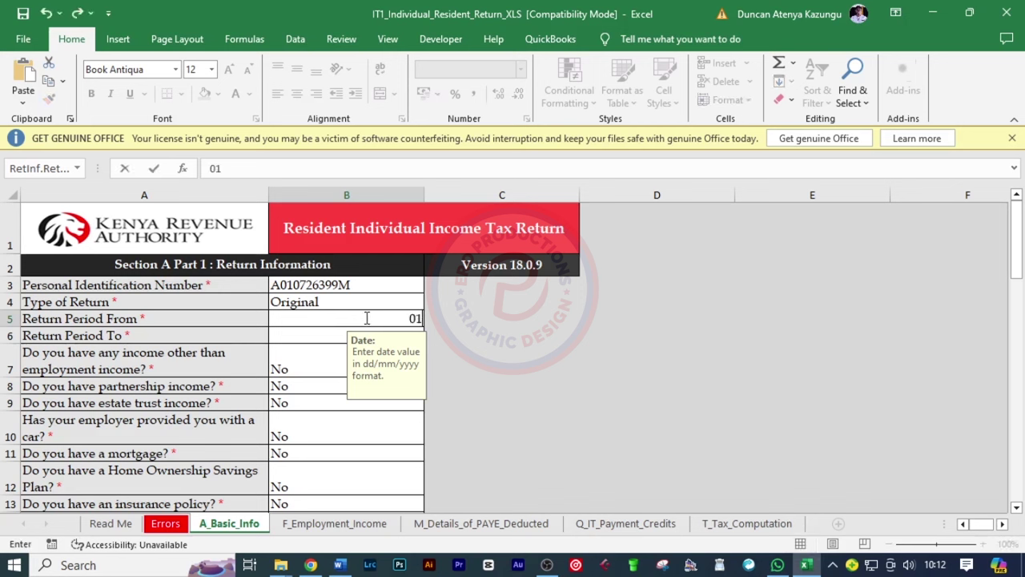
text(/01/2023)
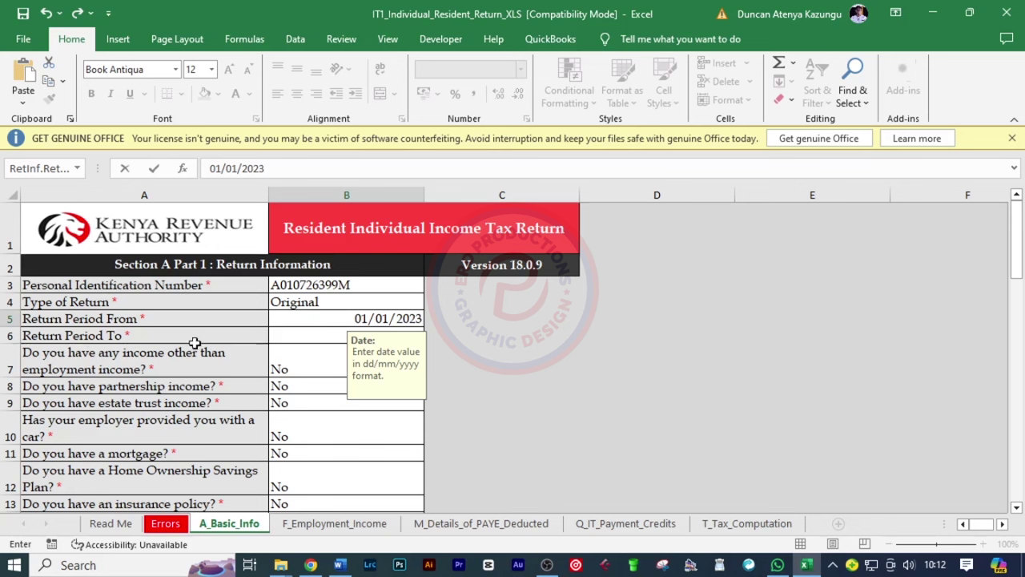
click(292, 337)
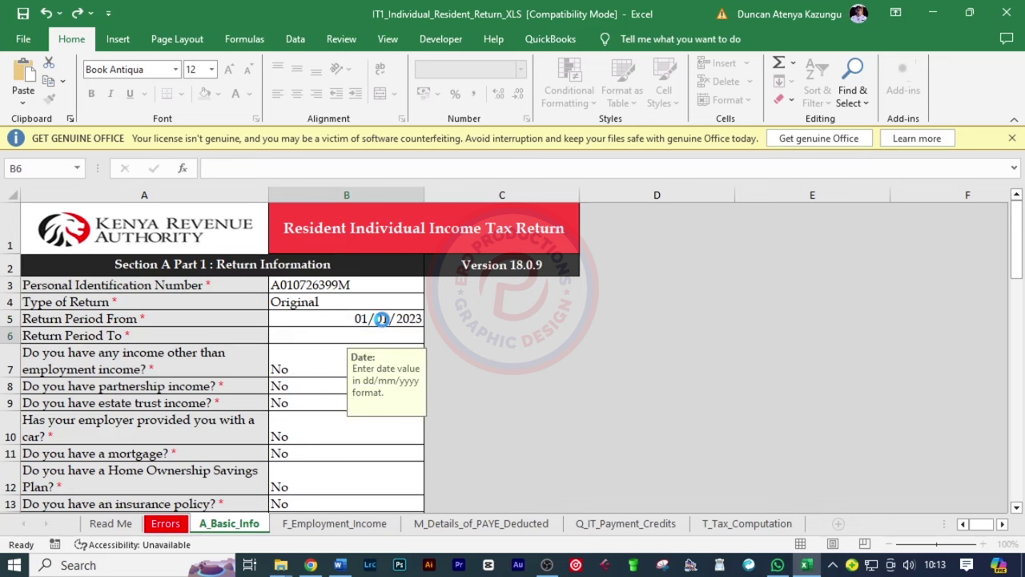
click(382, 319)
click(332, 335)
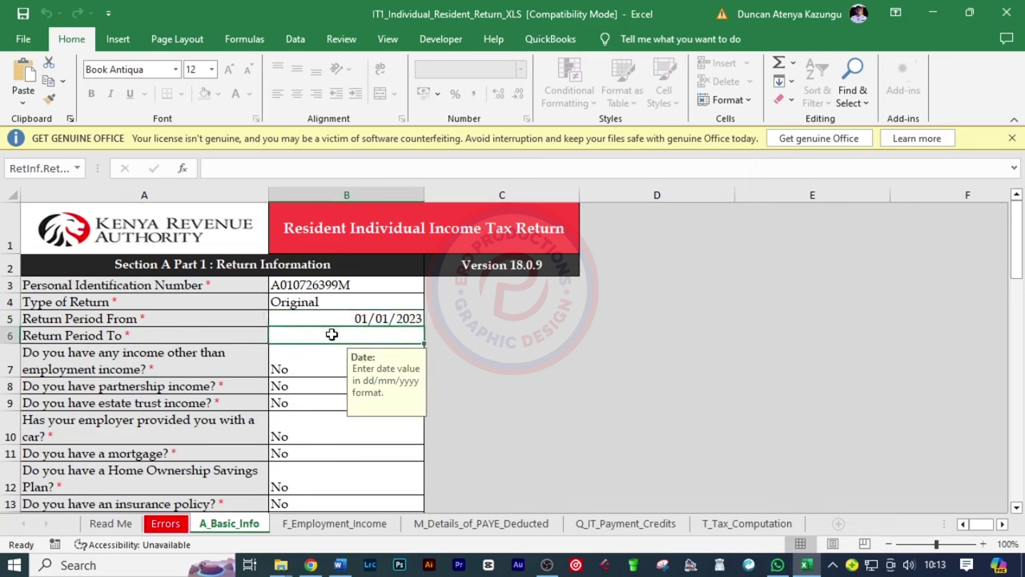
text(3)
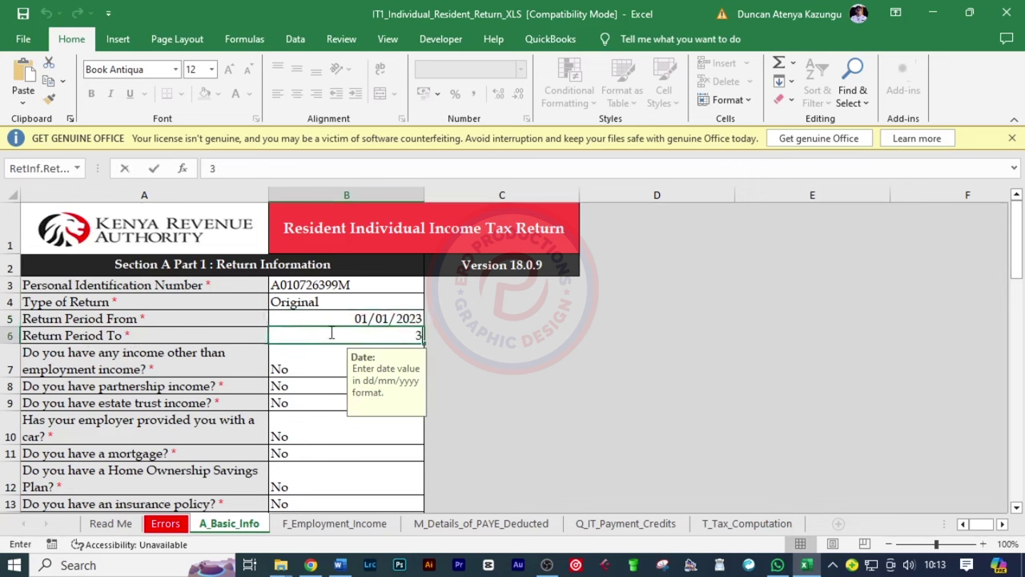
text(1/)
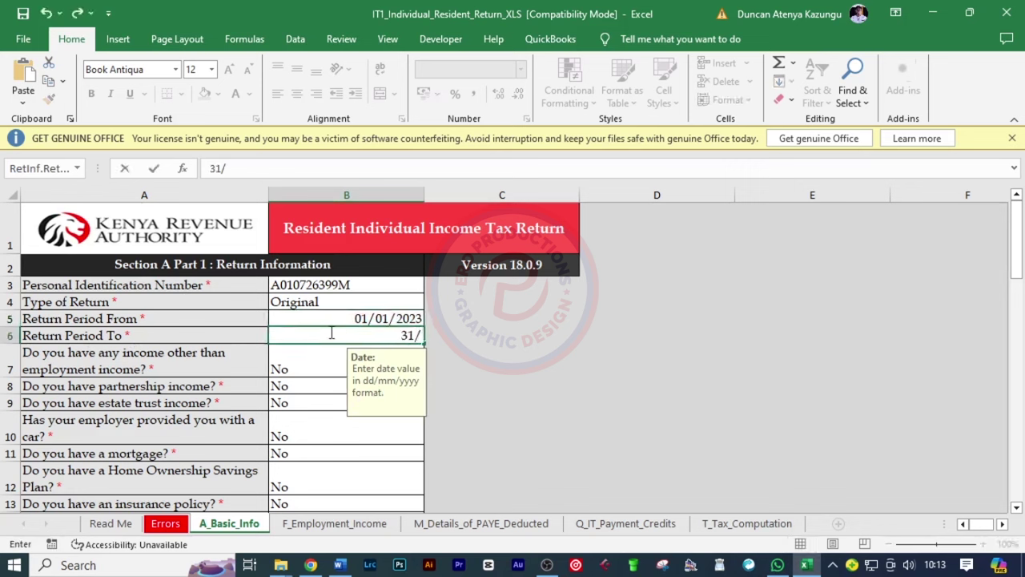
text(12/2023)
key(Return)
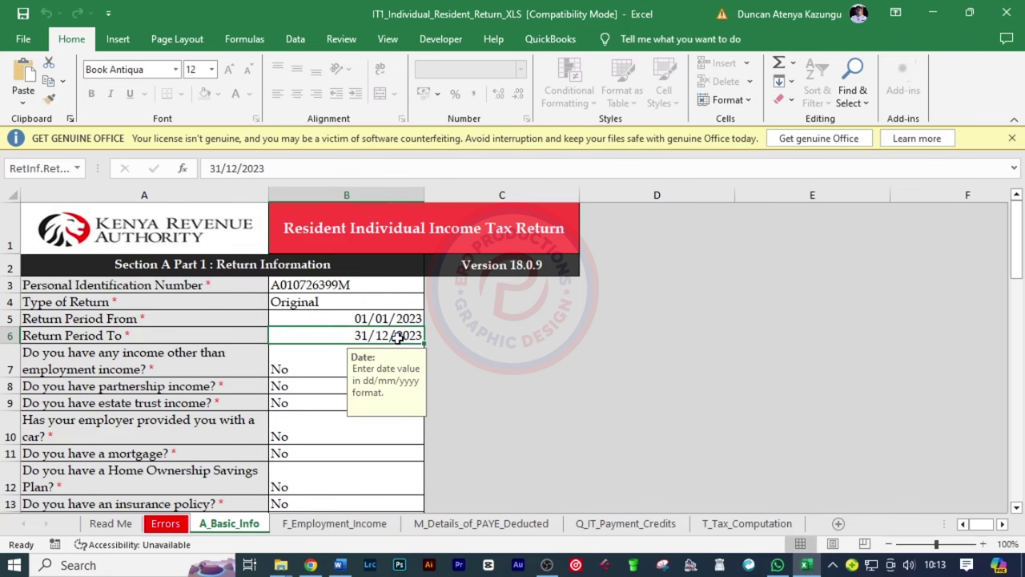
Advance to the F_Employment_Income sheet and bring up the 2023 P9 form in the browser
scroll(483, 398, down, 5)
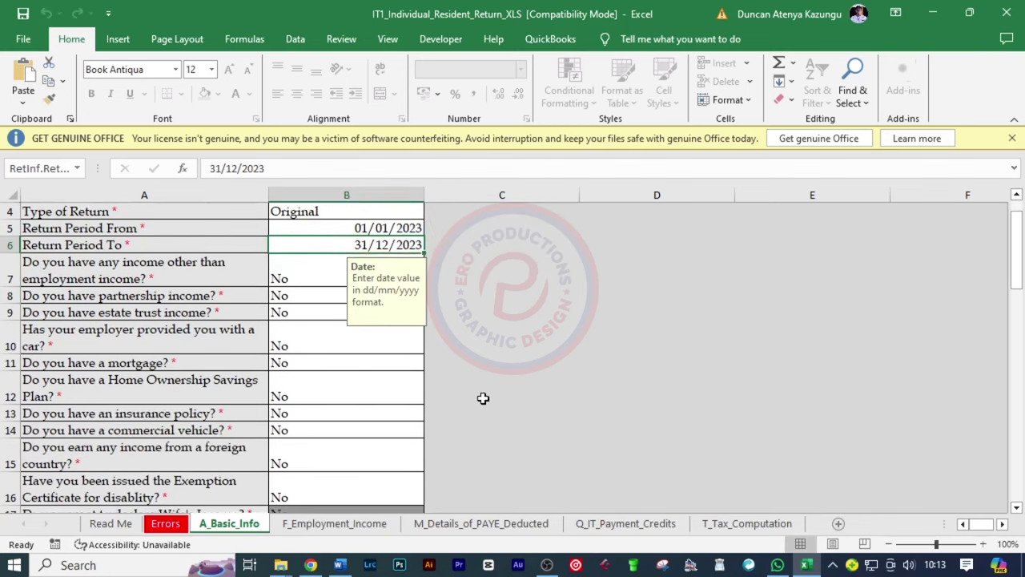
scroll(483, 399, down, 4)
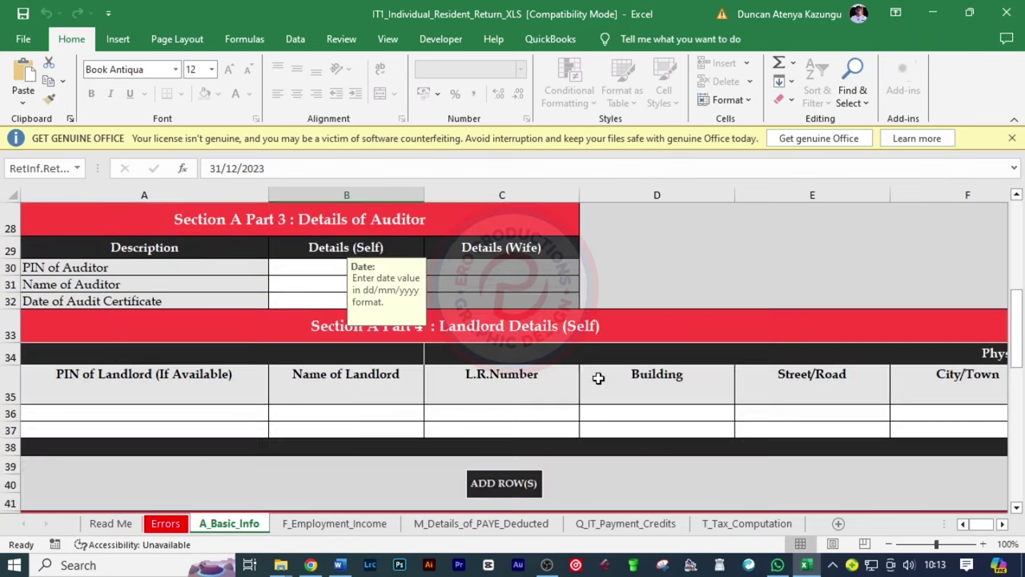
scroll(566, 466, down, 6)
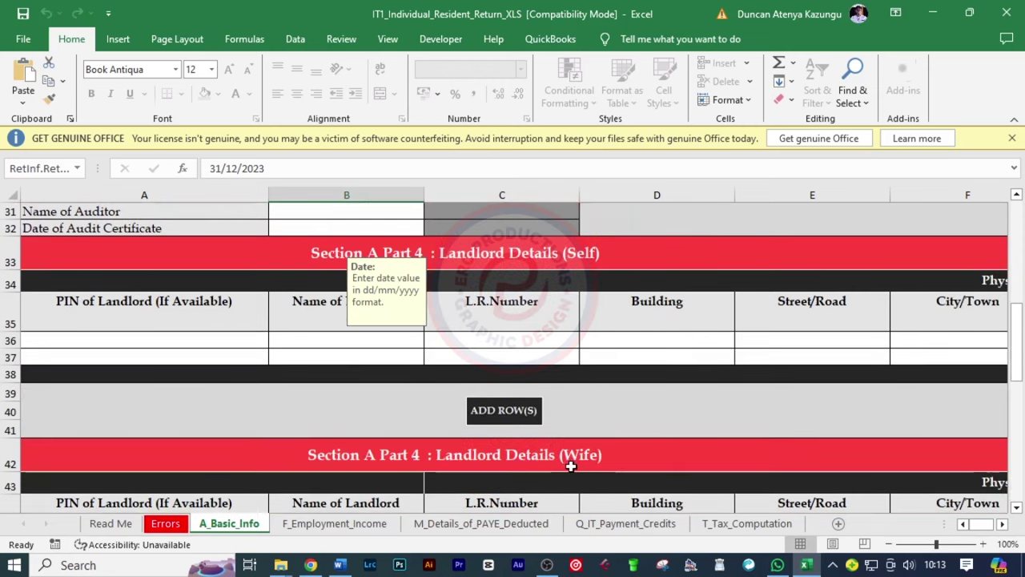
scroll(571, 466, down, 10)
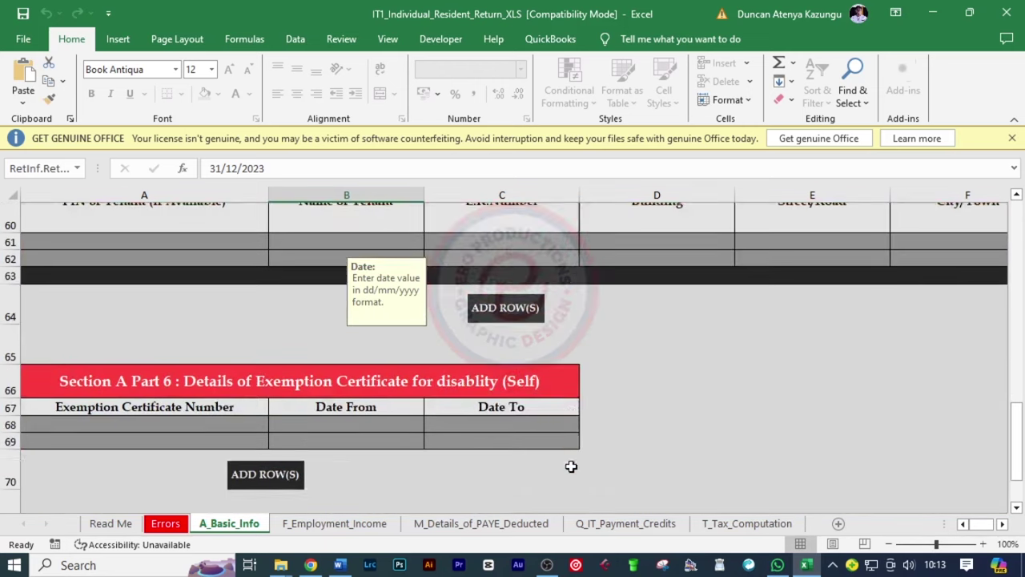
scroll(553, 464, up, 1)
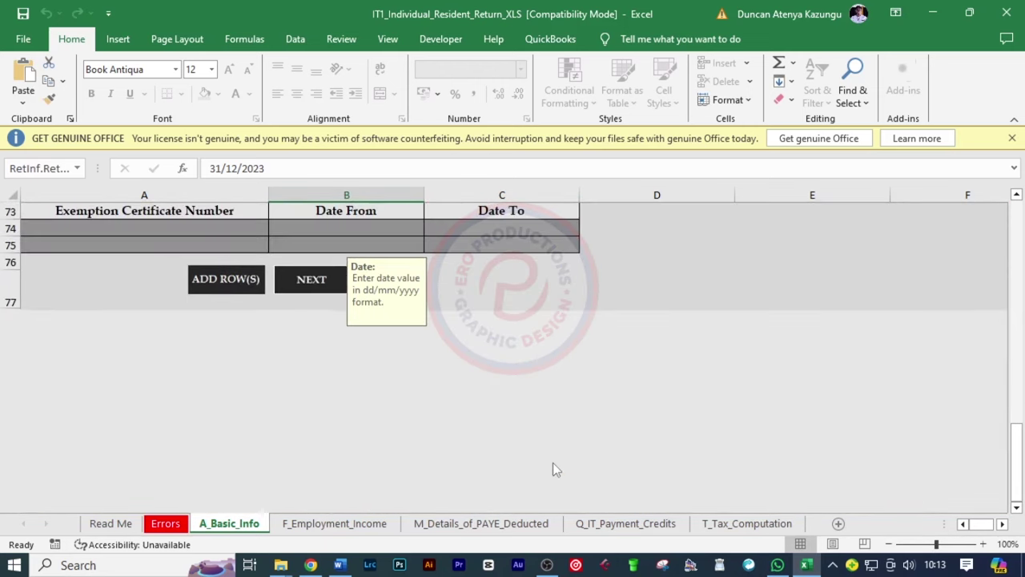
click(320, 280)
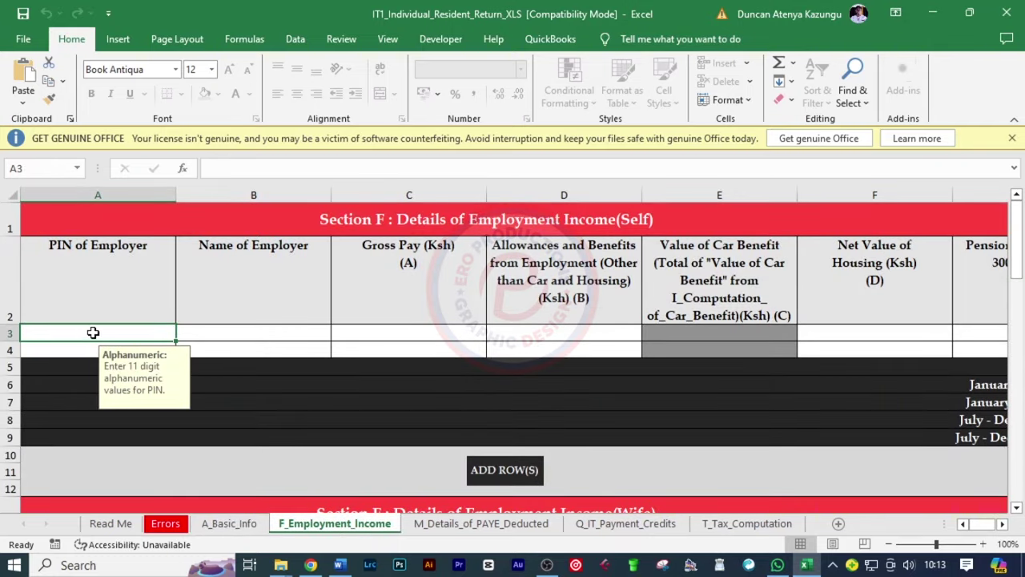
click(311, 565)
click(664, 16)
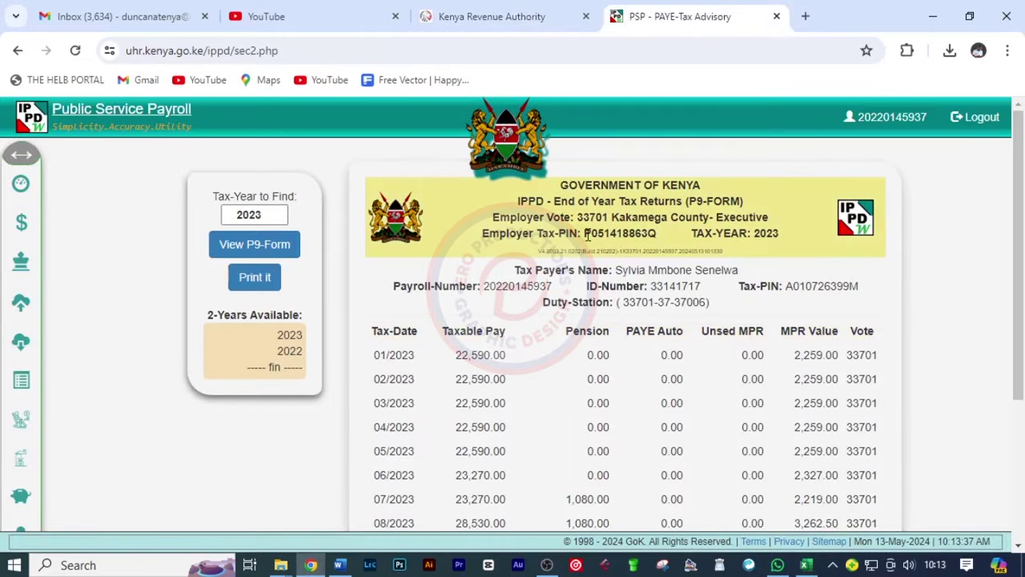
Copy the employer's tax PIN from the P9 form and start entering it in Excel cell A3
drag(587, 235, 658, 233)
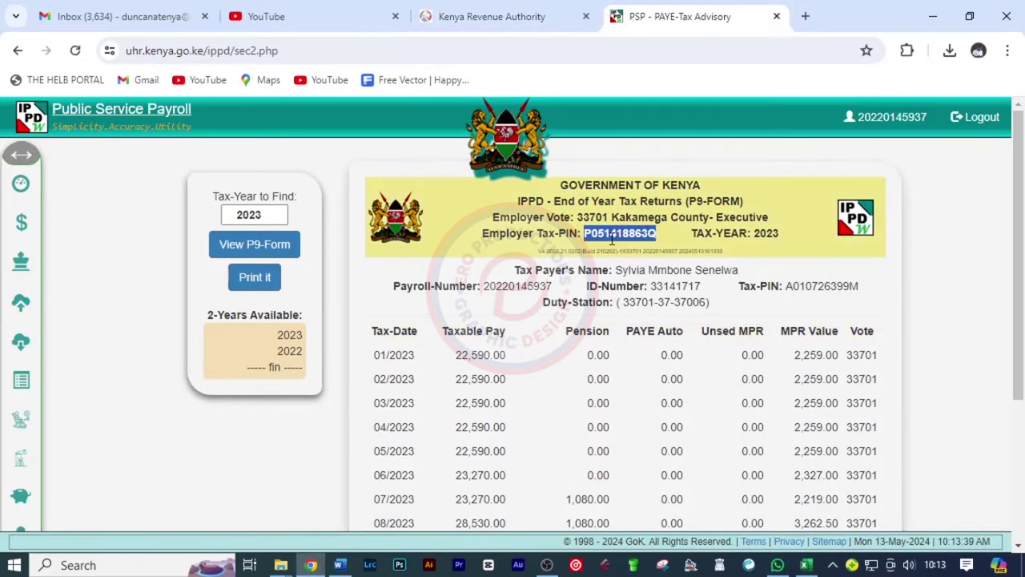
click(805, 565)
click(130, 338)
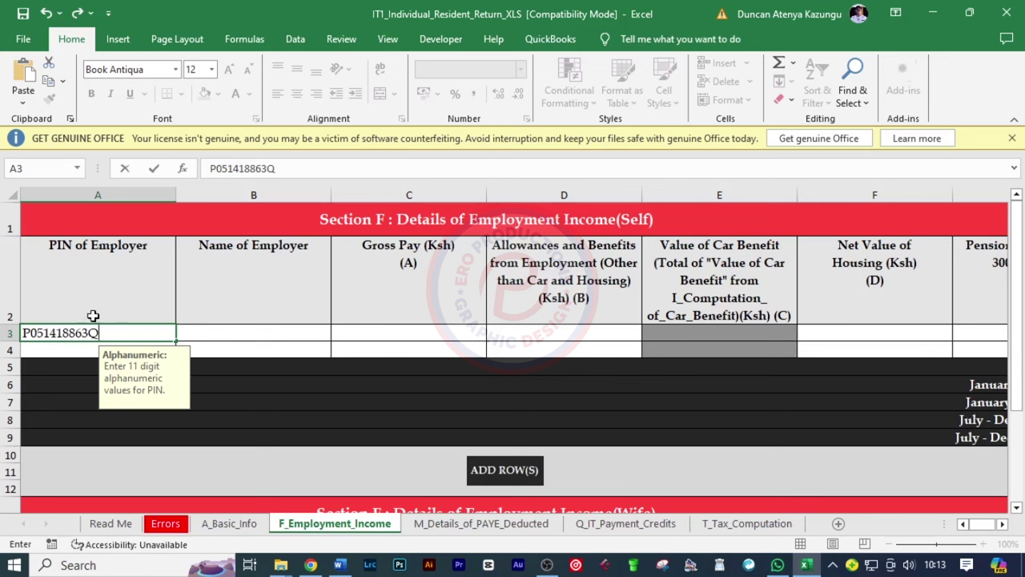
Commit the employer PIN and enter KAKAMEGA COUNTY as the Name of Employer
click(204, 335)
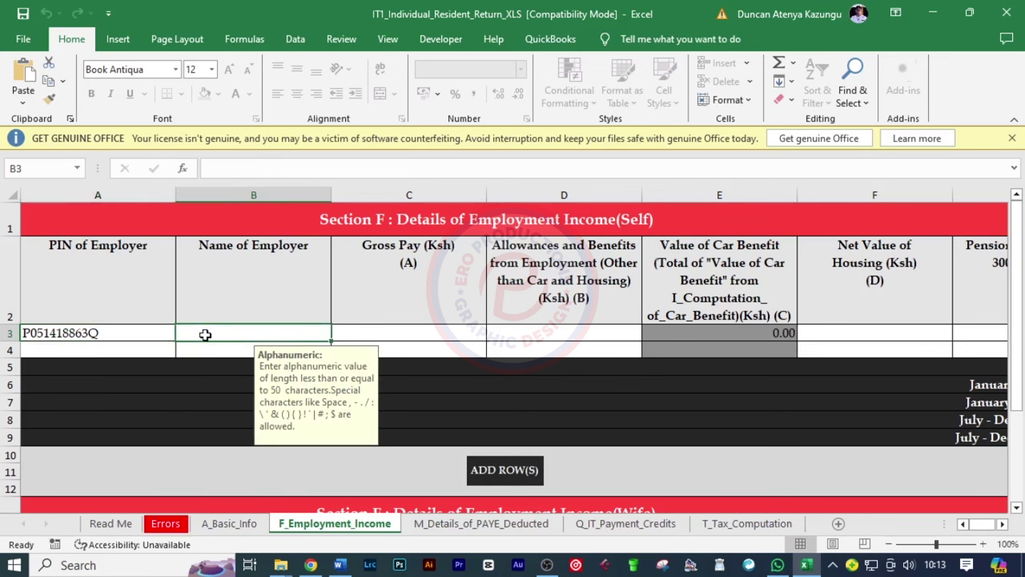
text(KAKAMEGA COUNTY)
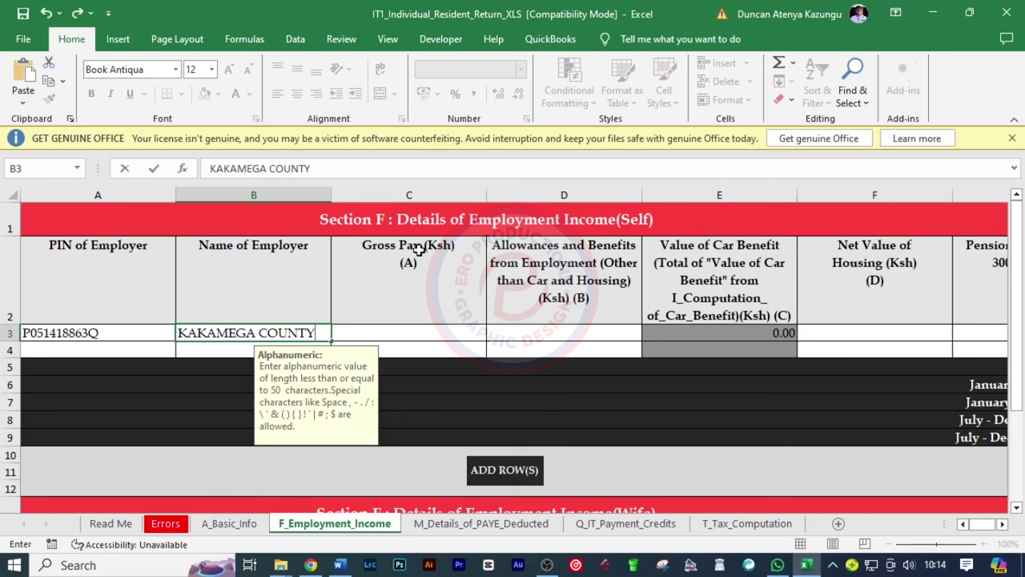
click(406, 326)
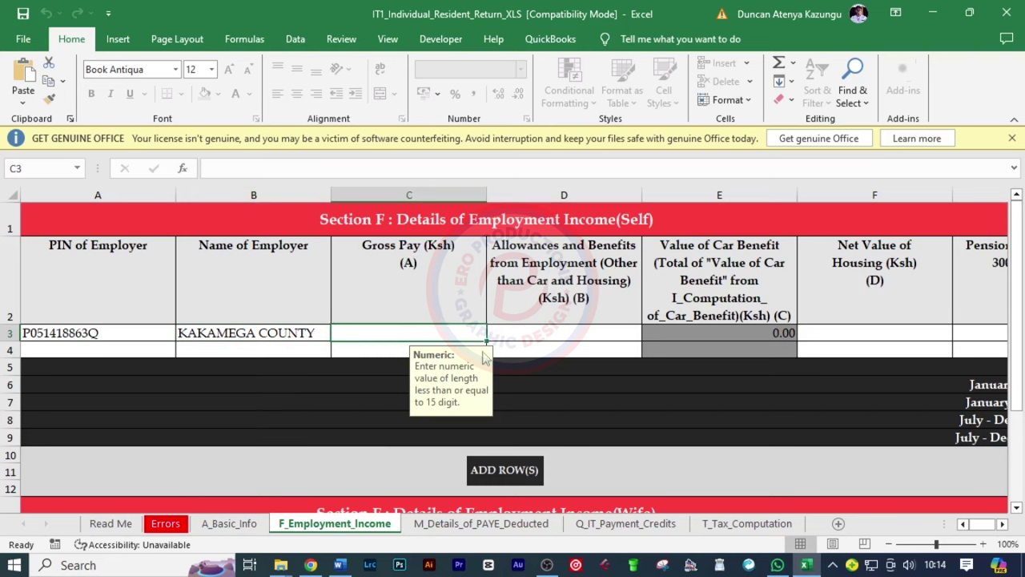
click(310, 565)
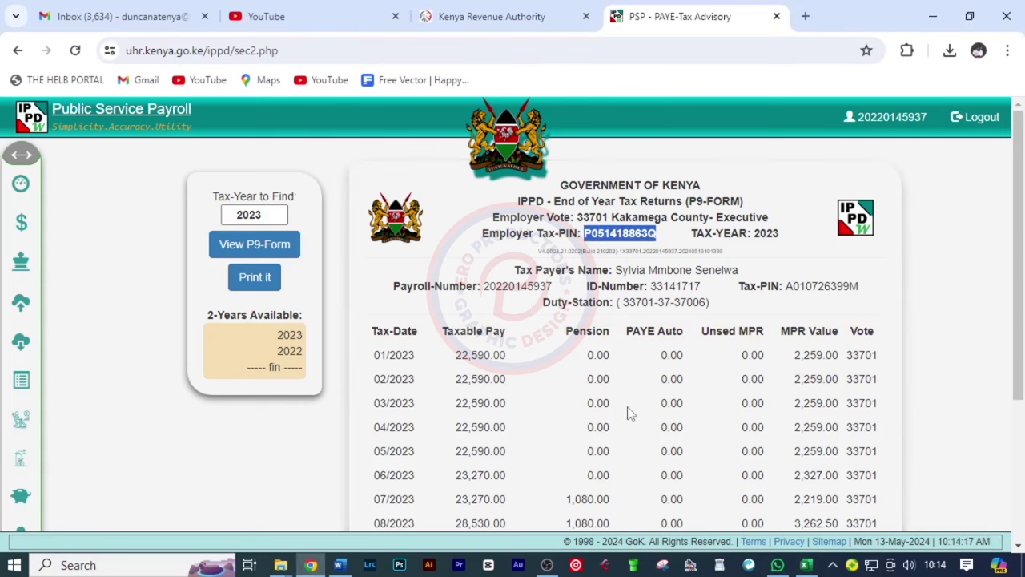
Find the P9 taxable pay subtotal of 295,620.00, then return to Excel
scroll(628, 412, down, 3)
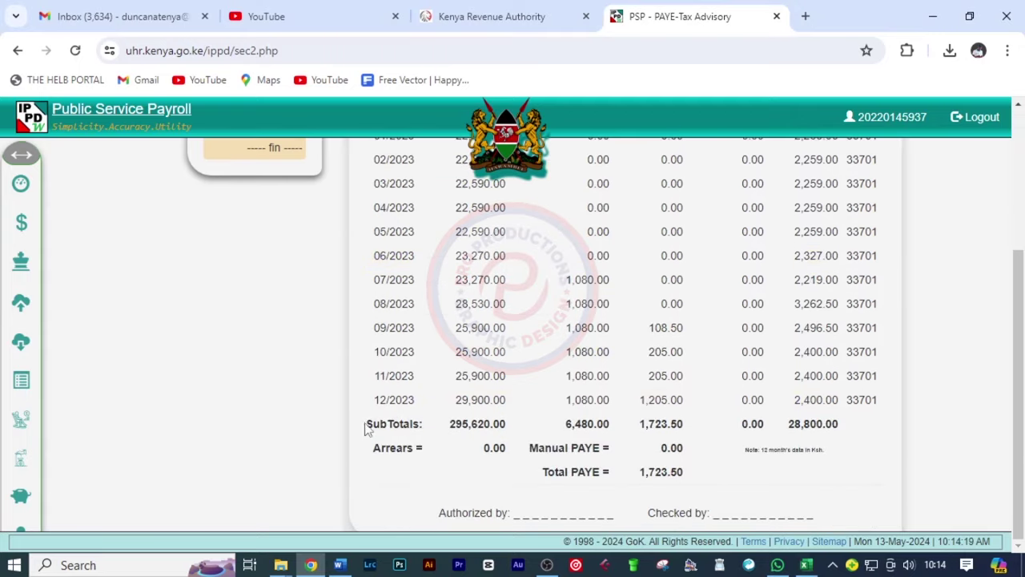
drag(370, 426, 506, 427)
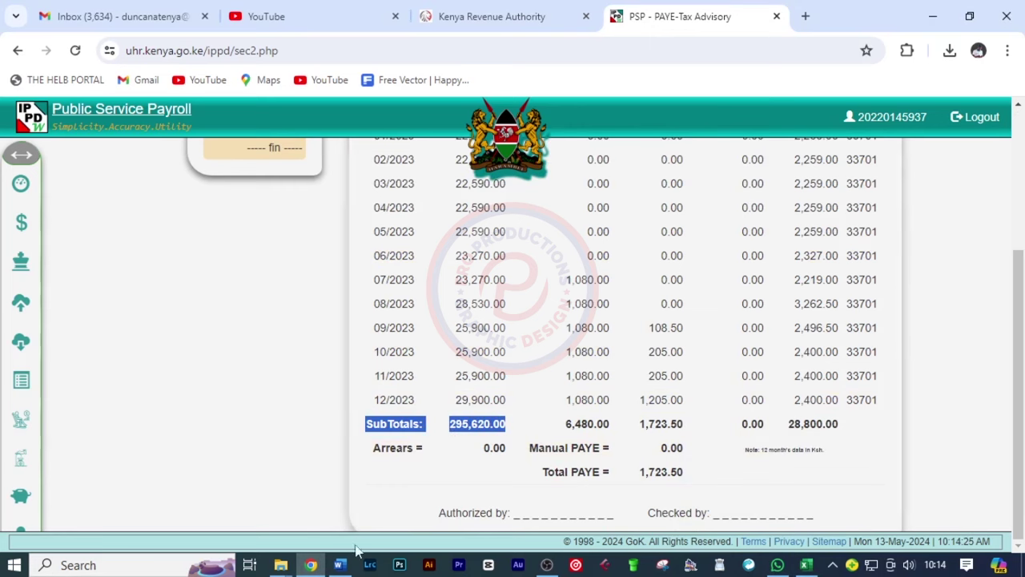
click(814, 567)
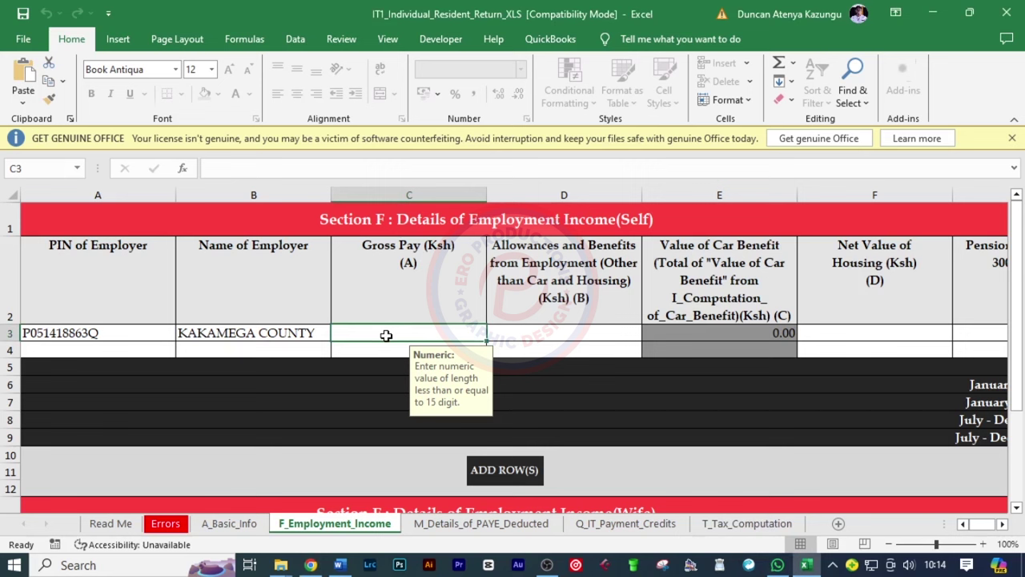
Enter gross pay 295,620.00 with 0 allowances and 0 net value of housing
text(29)
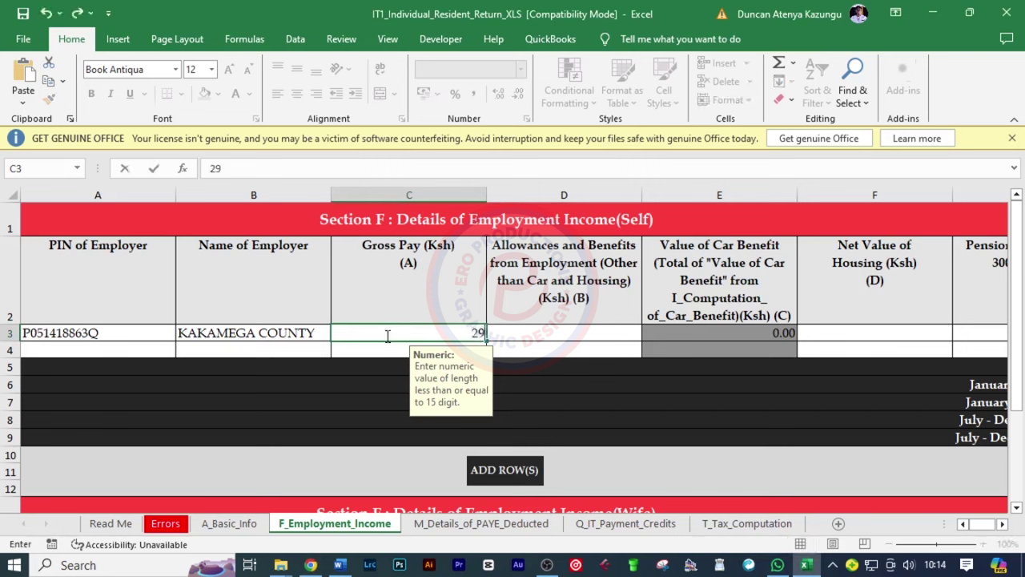
text(5620.00)
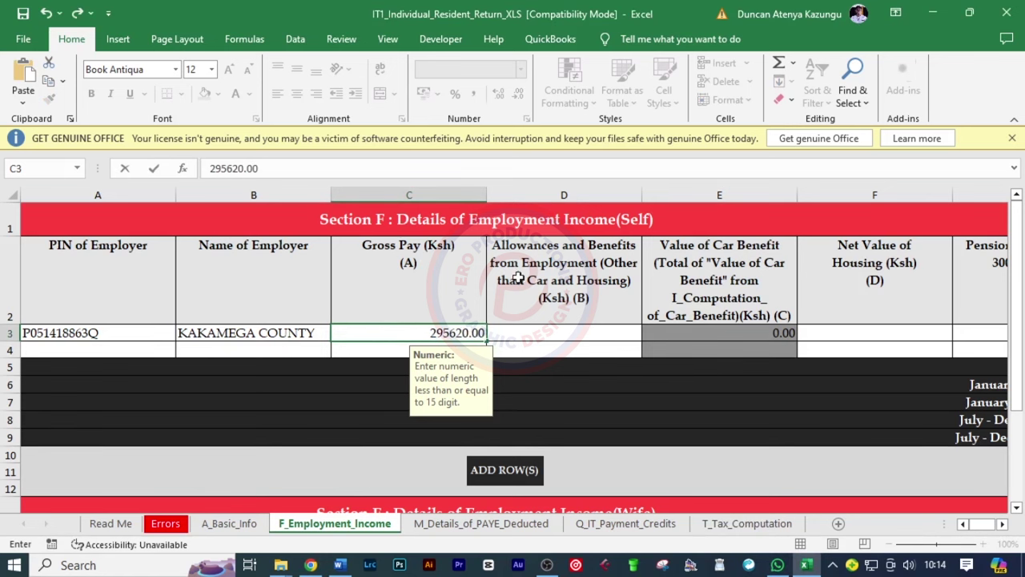
click(552, 332)
text(0)
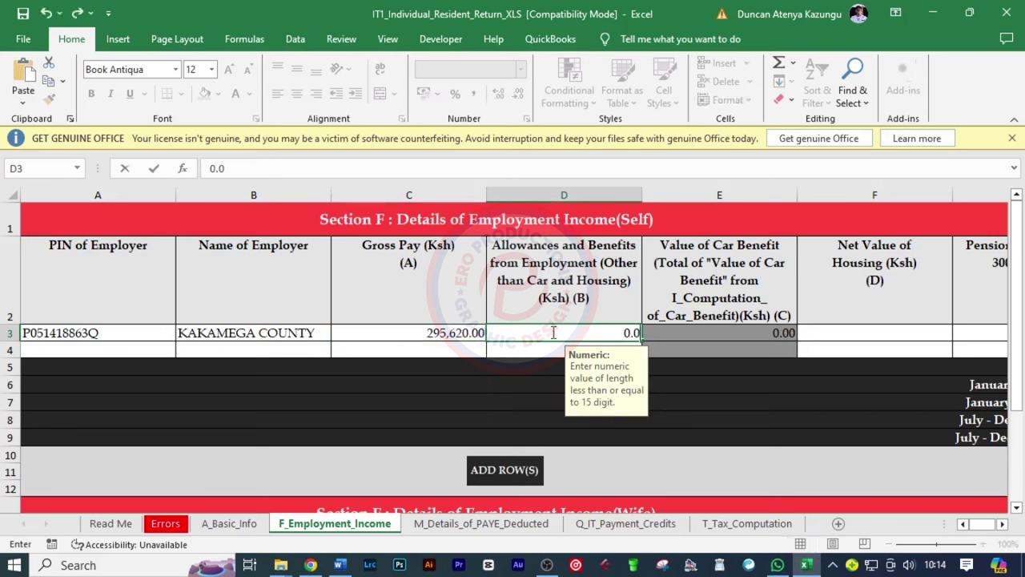
key(Escape)
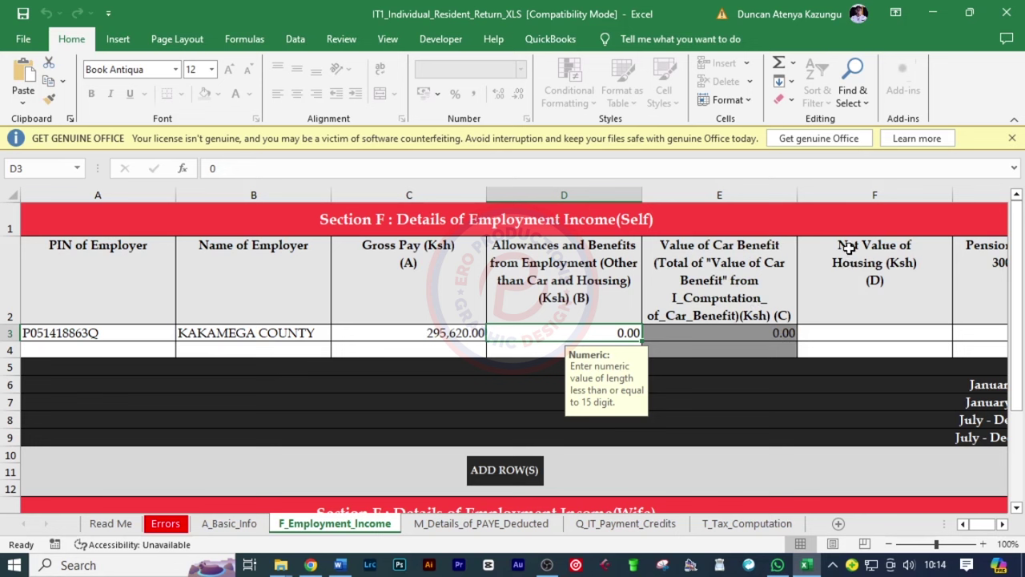
click(876, 340)
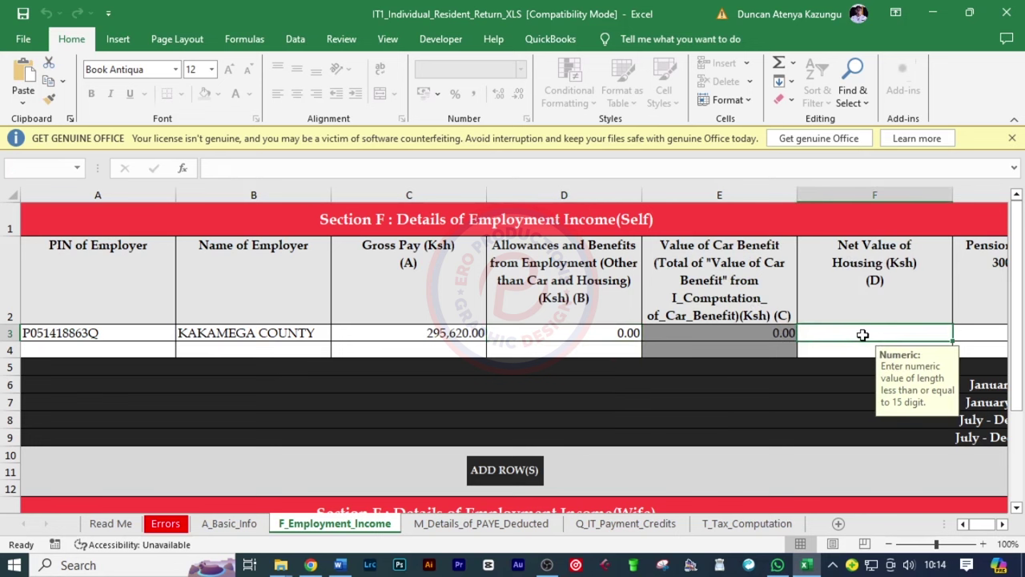
text(0.)
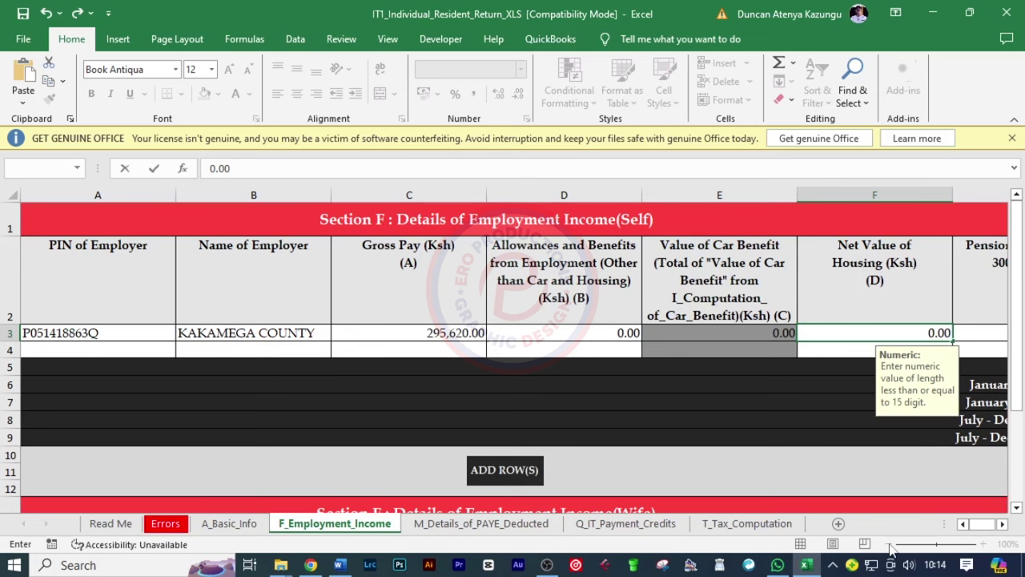
click(967, 331)
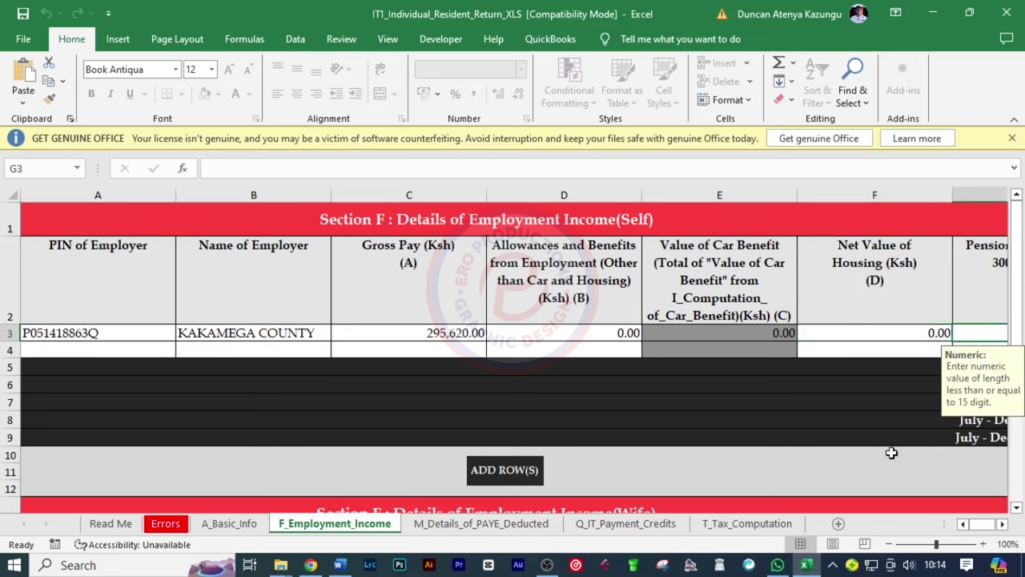
Enter 0 pension contribution and advance to the M_Details_of_PAYE_Deducted sheet
click(898, 544)
click(899, 544)
click(898, 544)
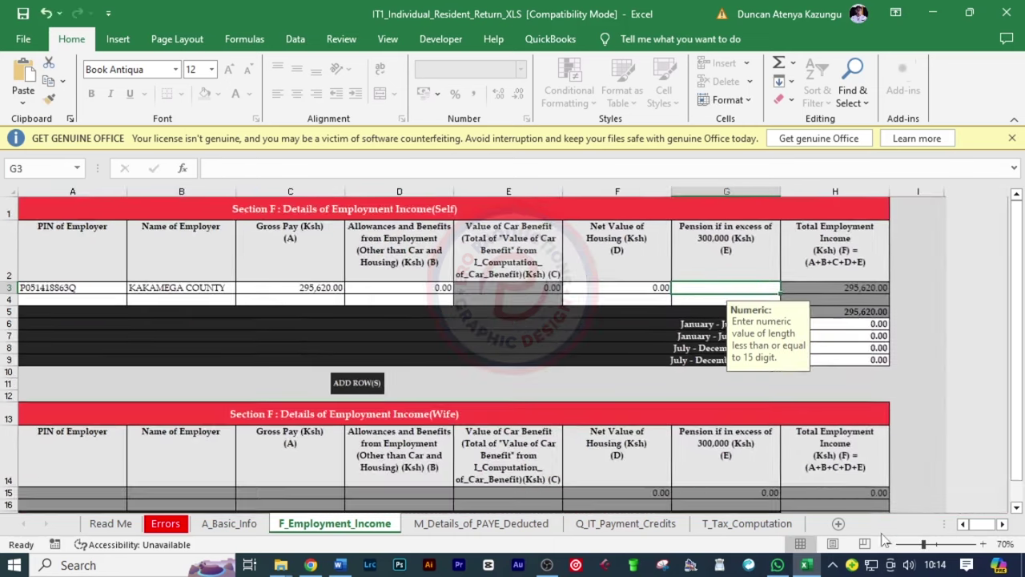
click(982, 544)
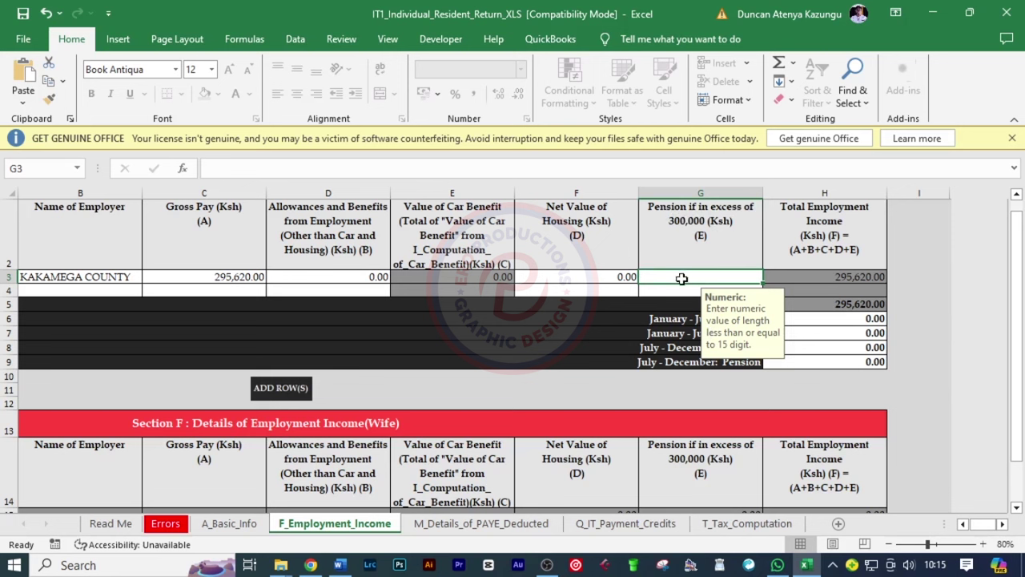
text(0)
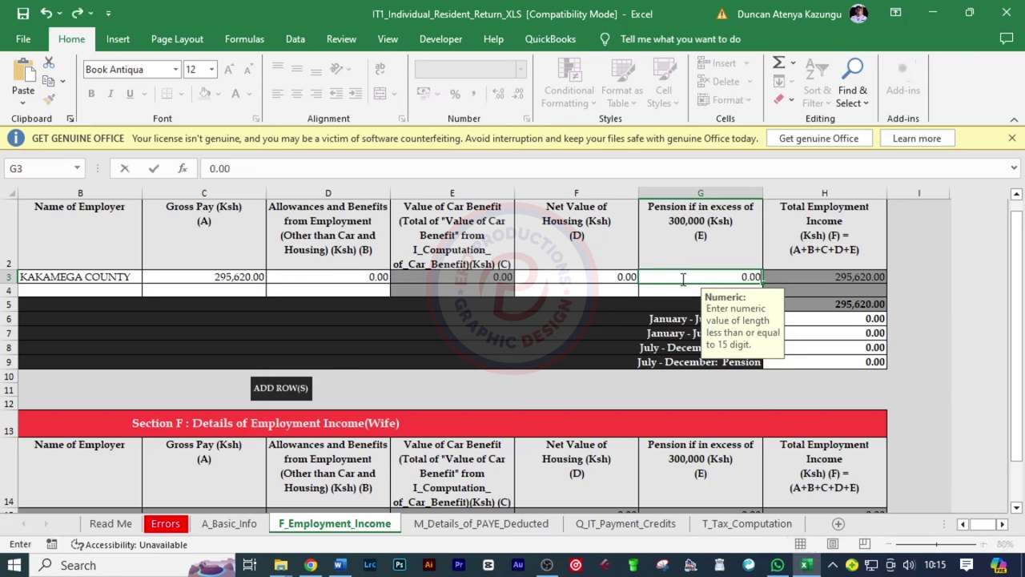
key(Return)
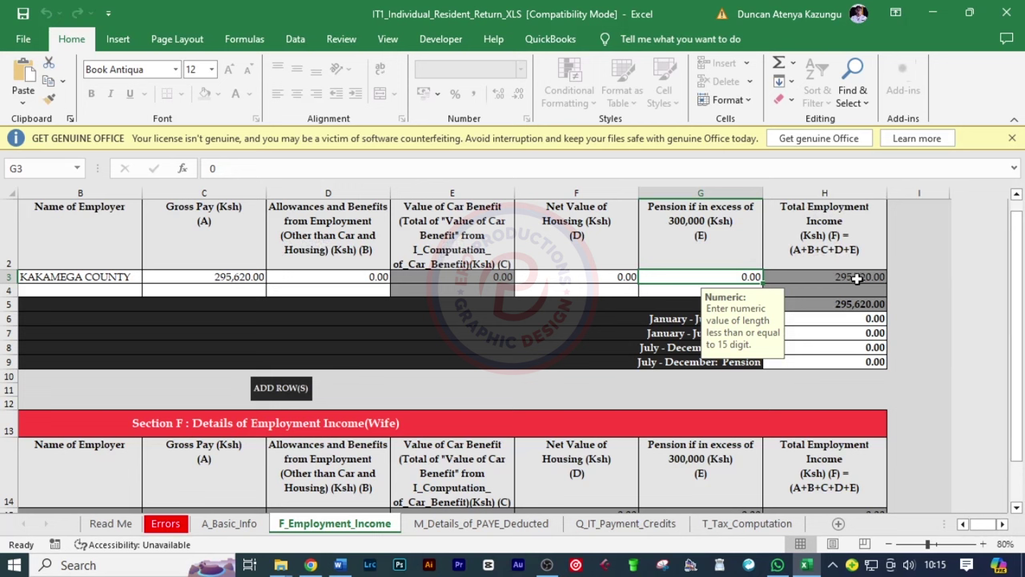
scroll(633, 354, down, 1)
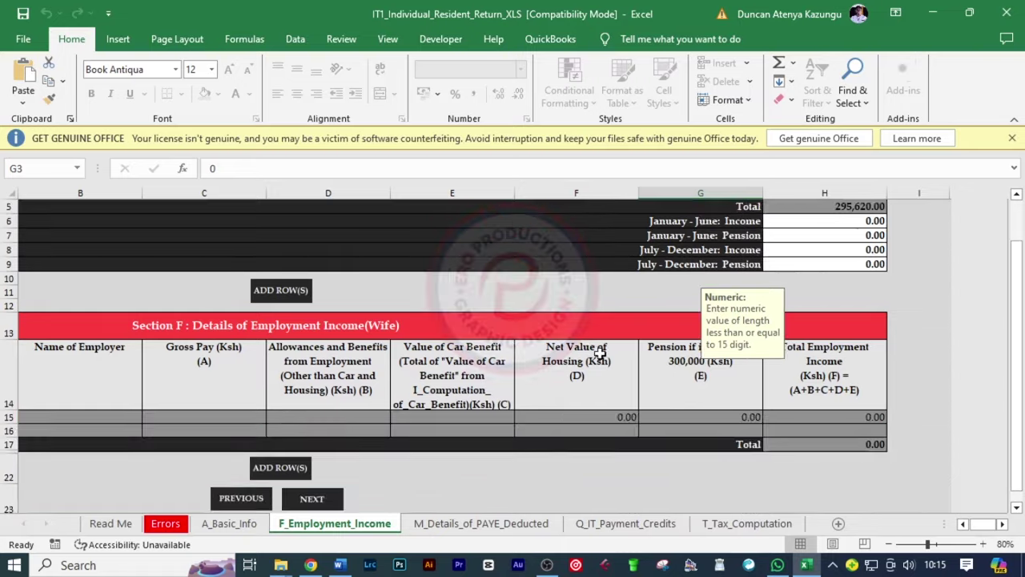
scroll(590, 320, down, 3)
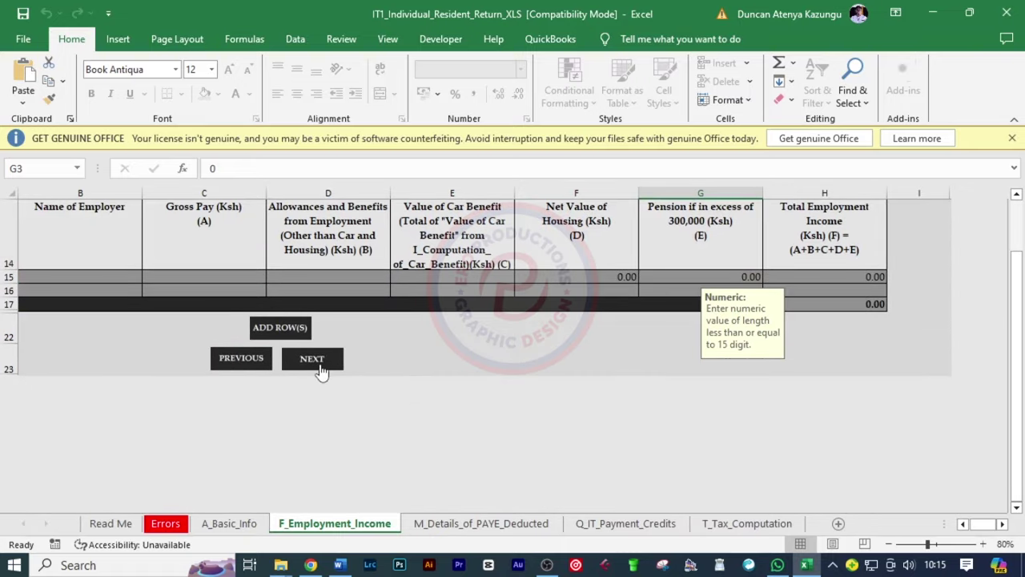
click(316, 365)
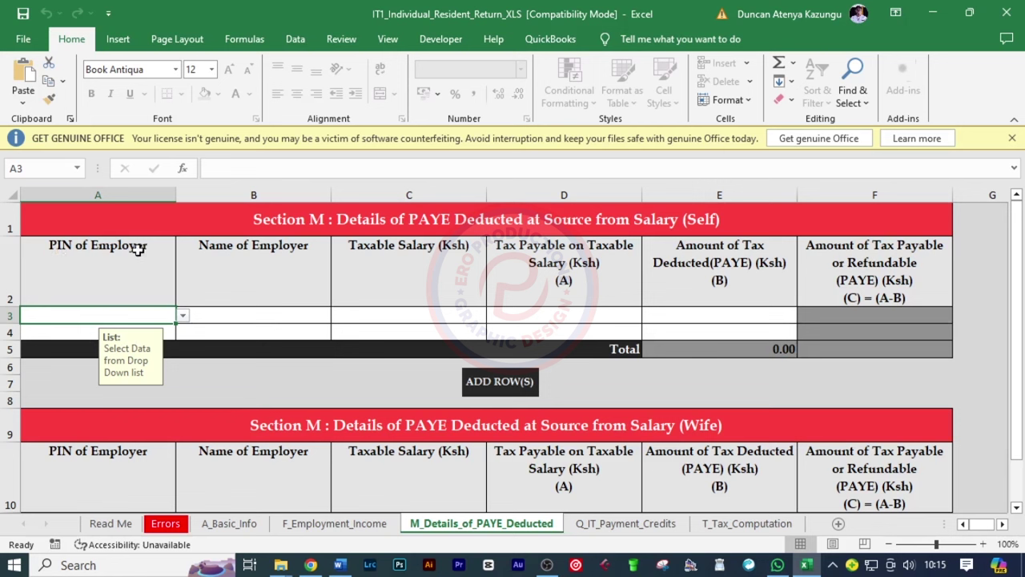
Pick the employer's PIN from the A3 list and enter KAKAMEGA COUNTY as employer name
click(183, 316)
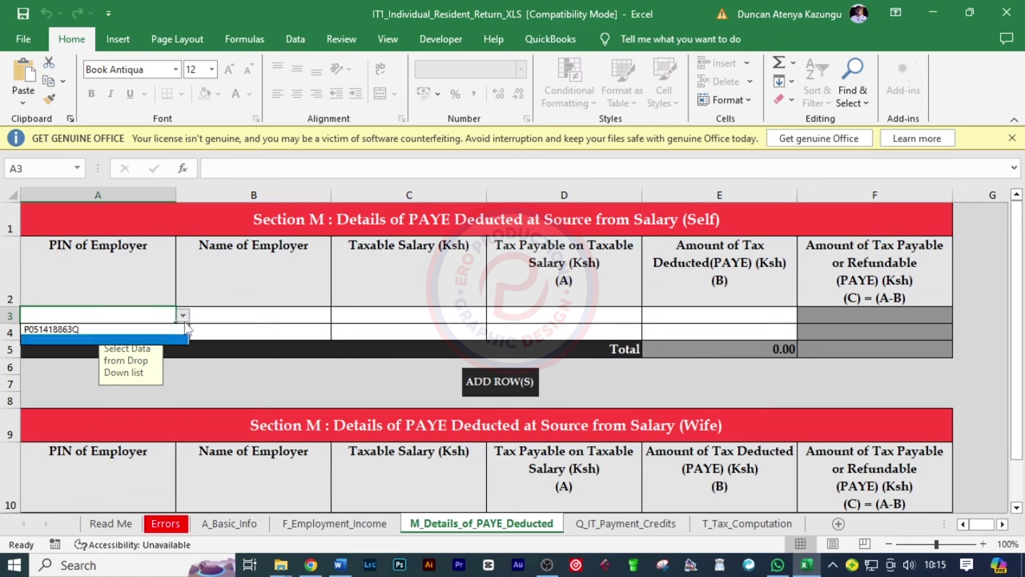
click(45, 335)
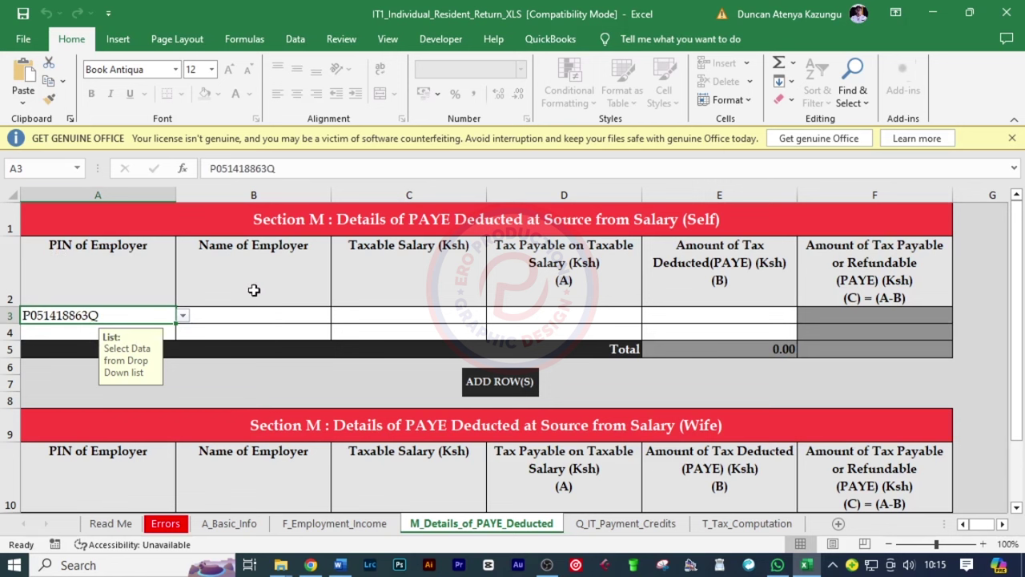
click(232, 315)
text(KA)
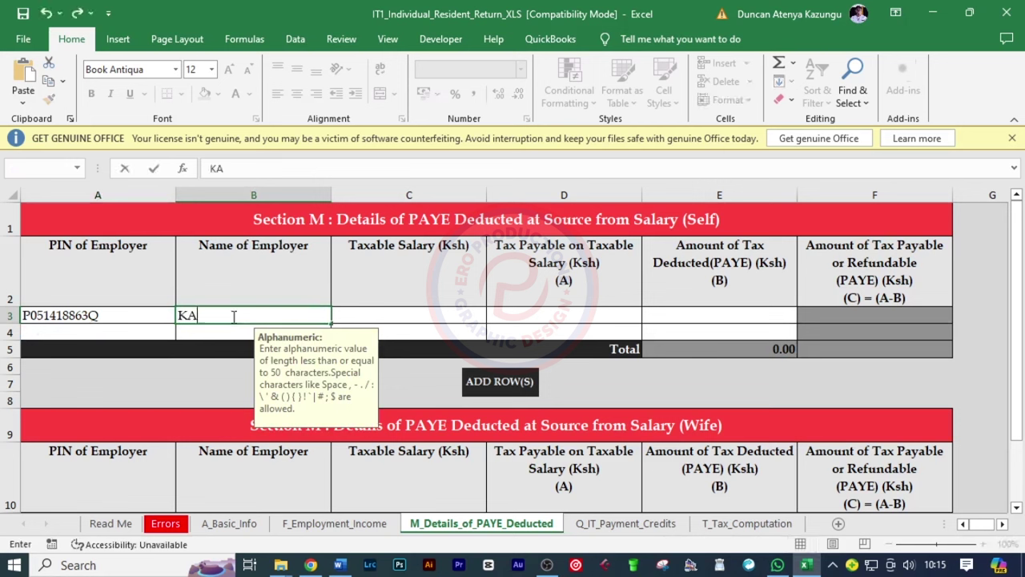
text(KAMEGA)
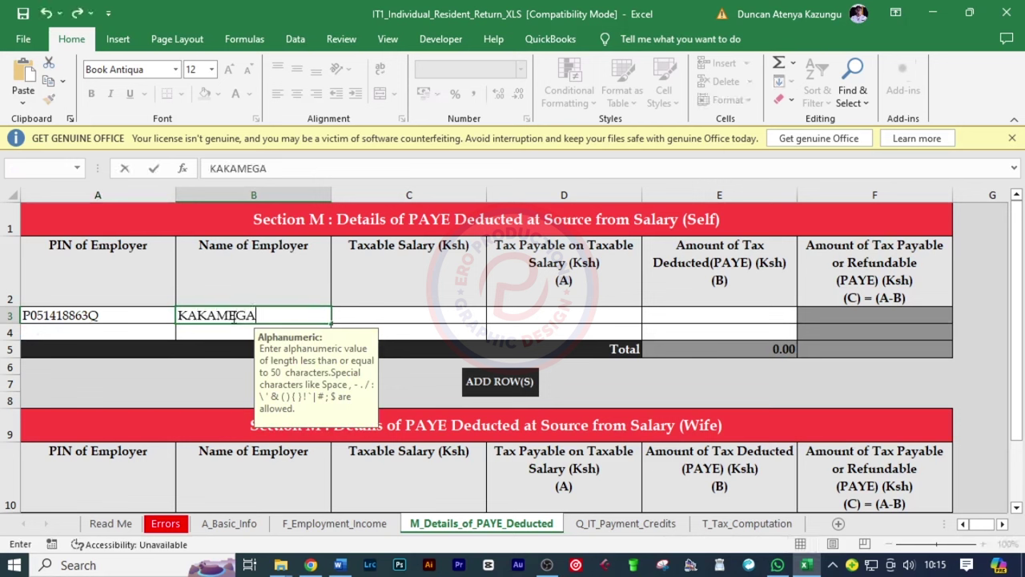
text( COUNTY)
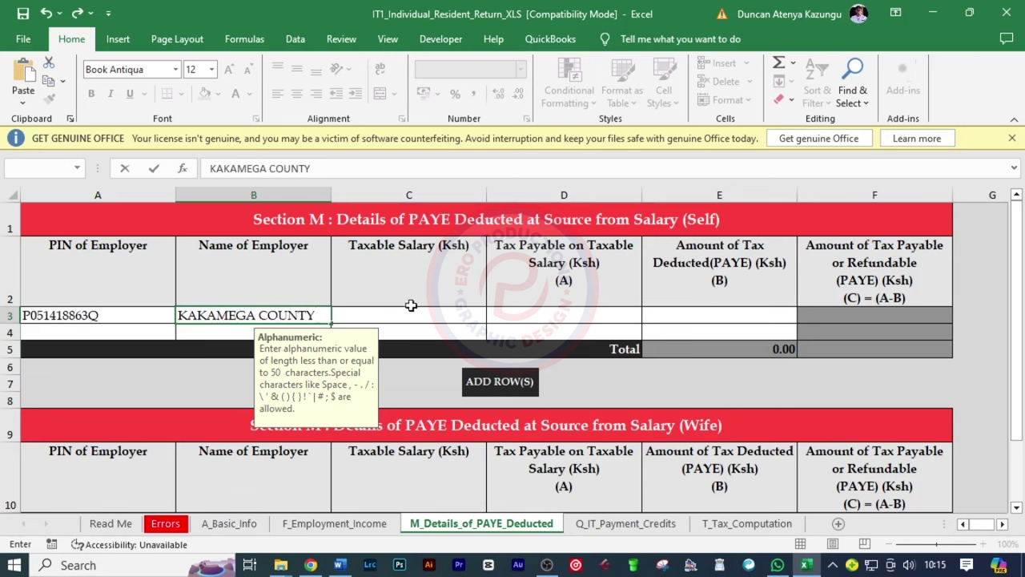
click(410, 315)
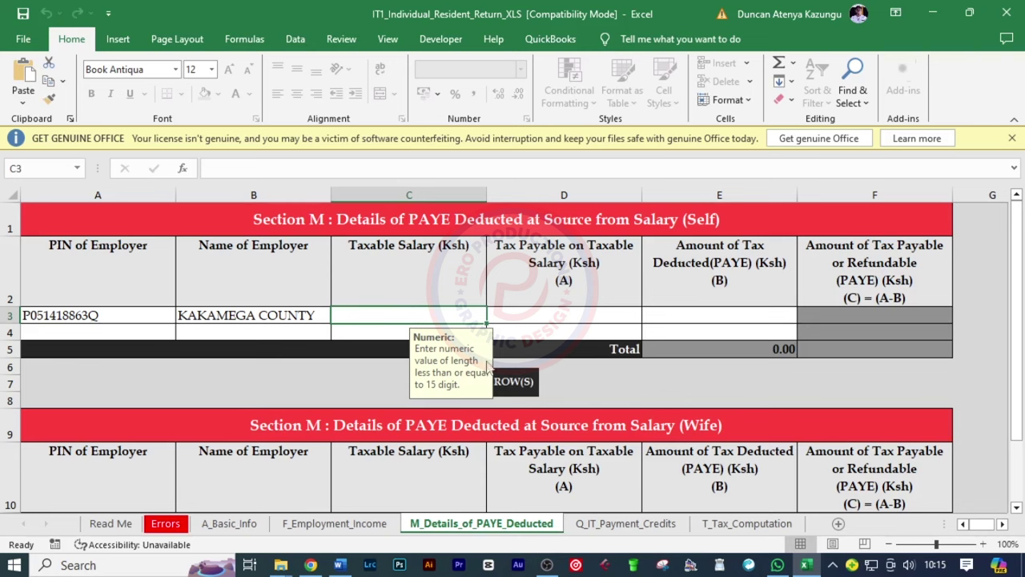
click(310, 565)
Copy the P9 subtotal 295,620.00 into Section M's Taxable Salary cell C3
drag(368, 424, 511, 430)
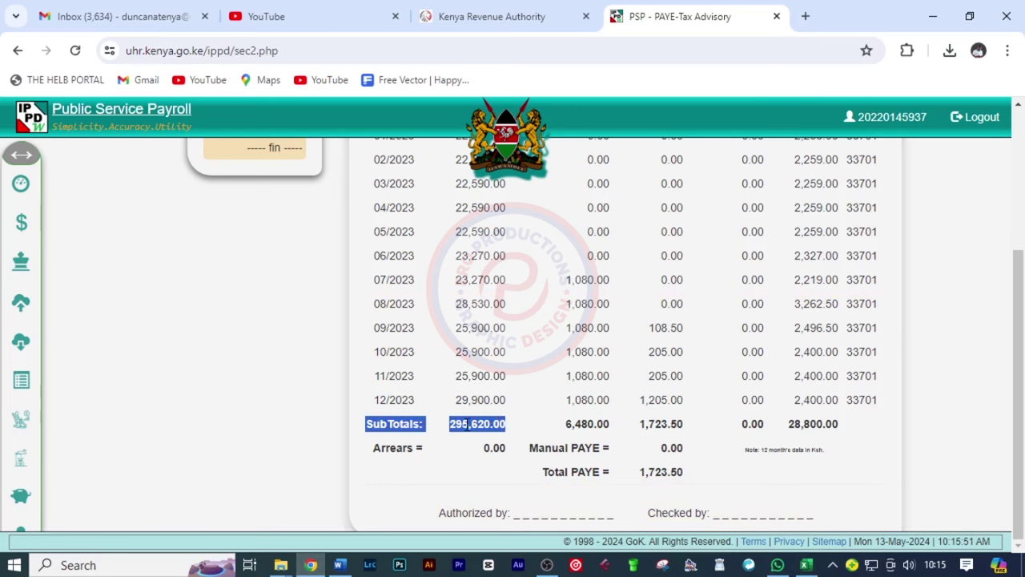
click(806, 565)
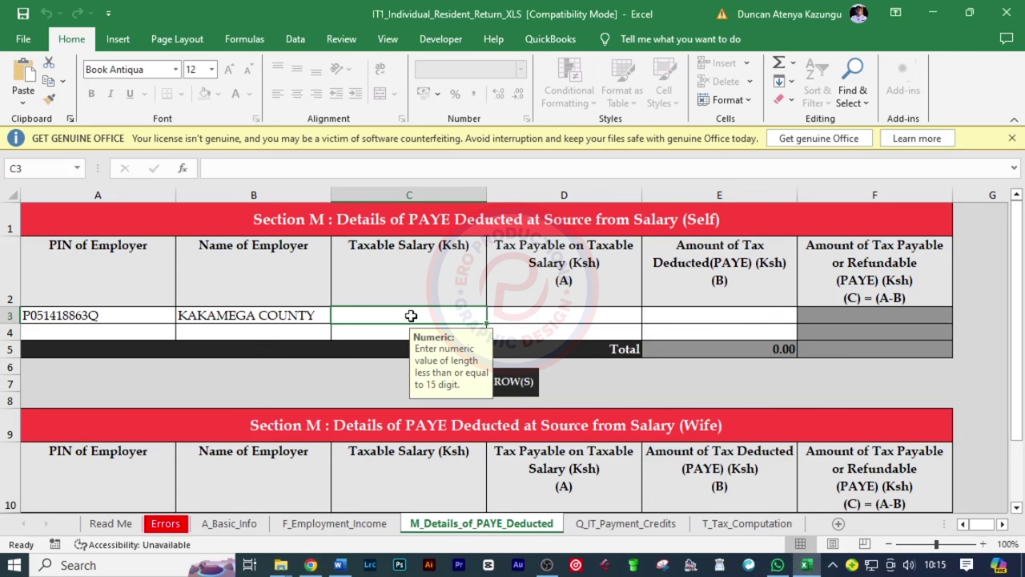
text(295)
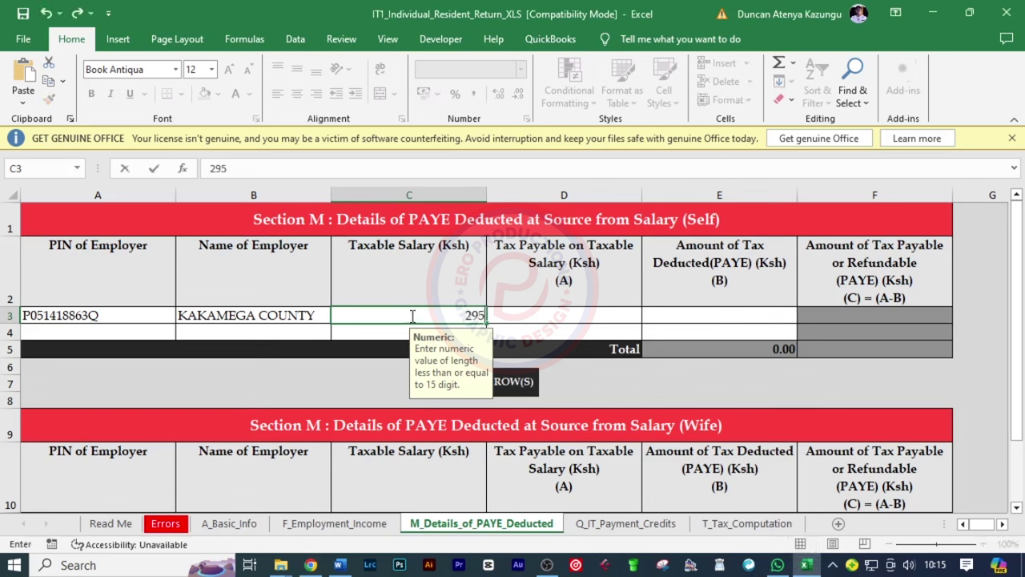
text(620.)
click(504, 250)
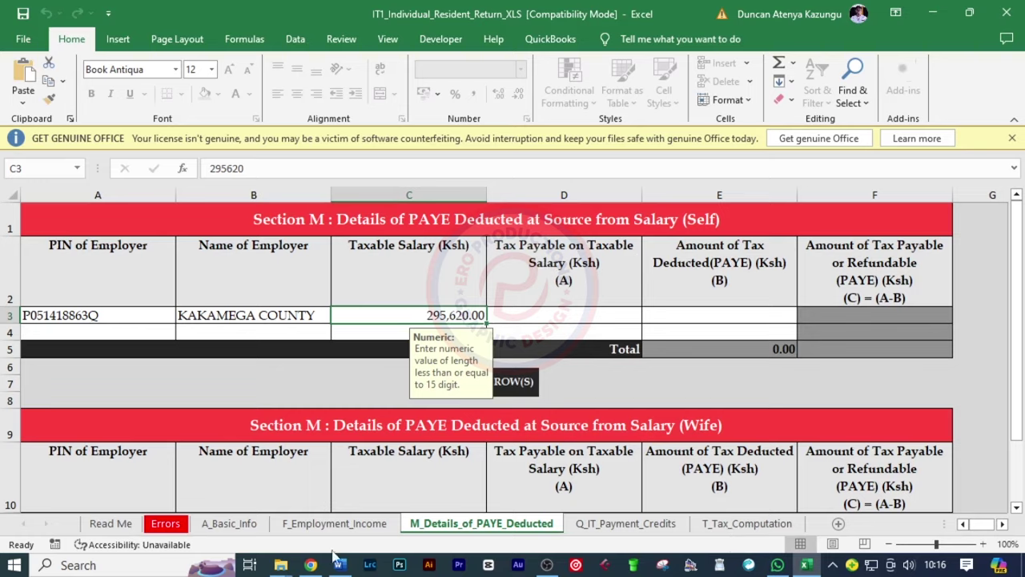
click(311, 565)
click(590, 421)
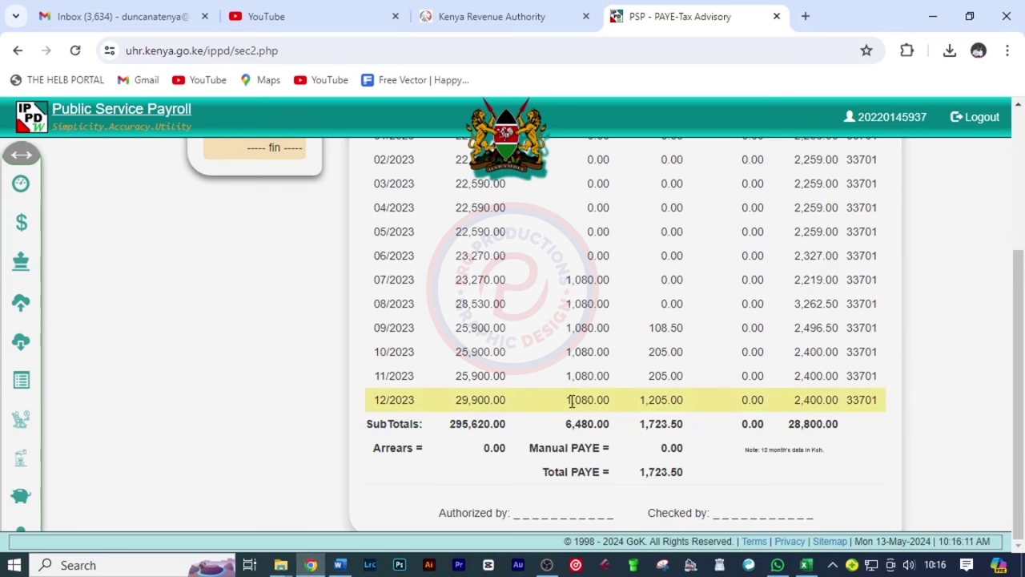
drag(541, 477, 702, 481)
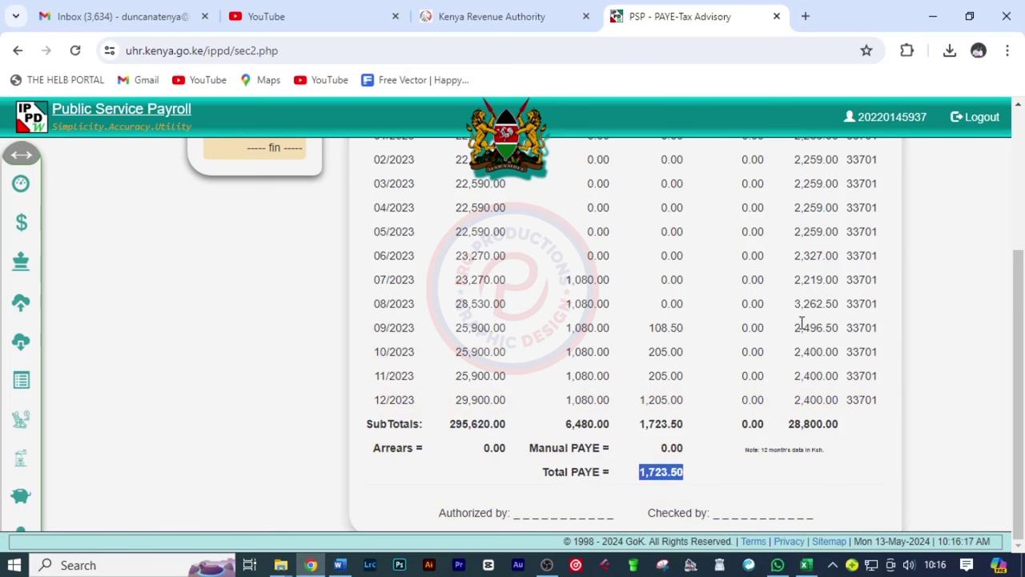
scroll(825, 244, up, 2)
drag(781, 271, 829, 274)
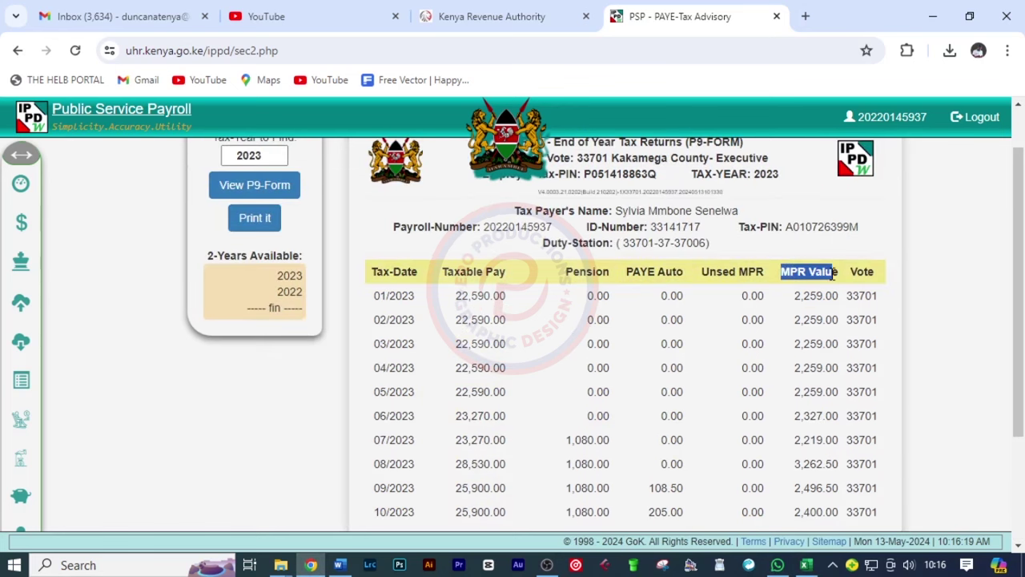
scroll(832, 277, down, 2)
drag(789, 423, 845, 429)
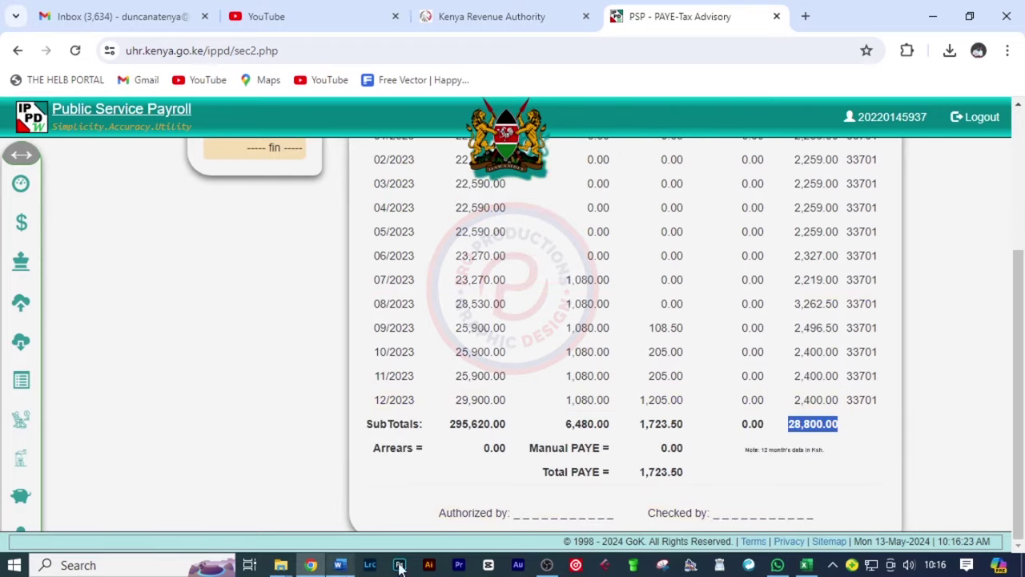
click(805, 564)
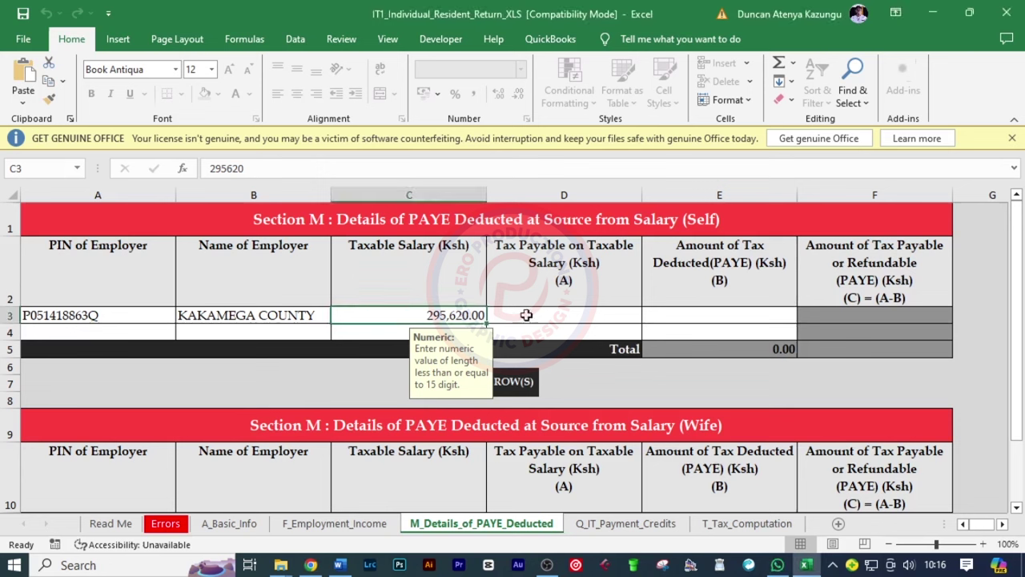
Enter 30,523.50 as Tax Payable in cell D3
click(526, 316)
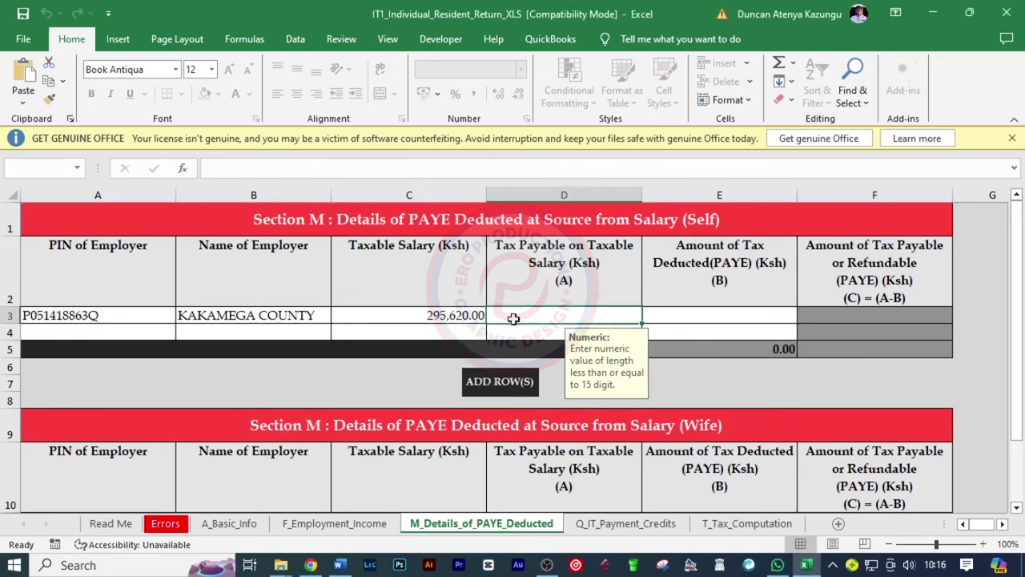
text(30)
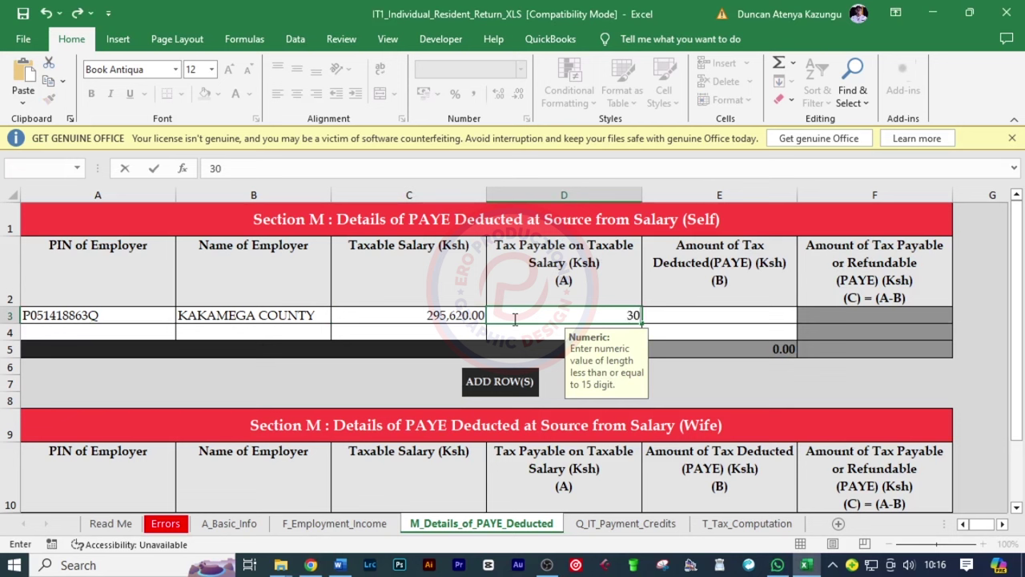
text(523.50)
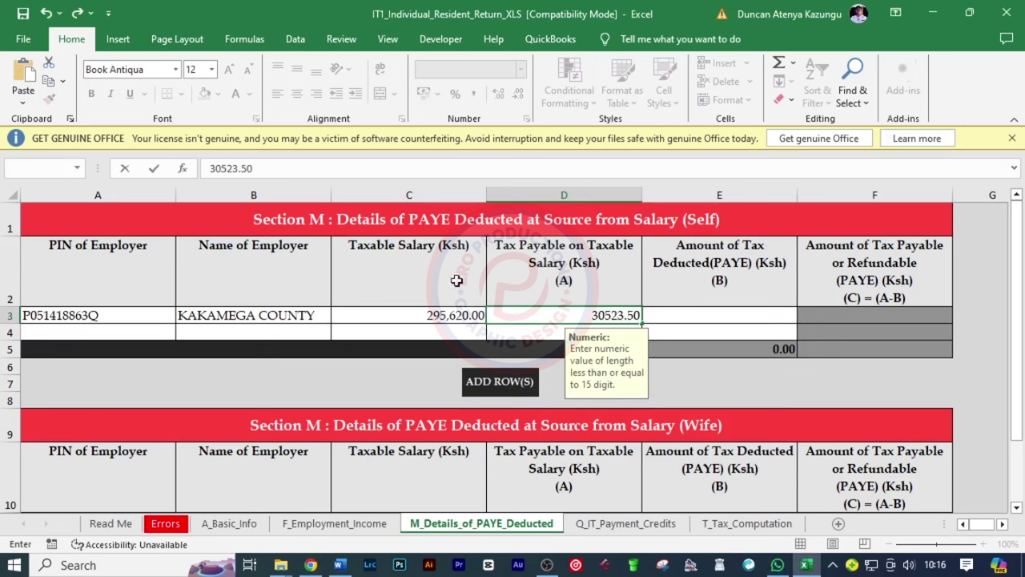
click(662, 281)
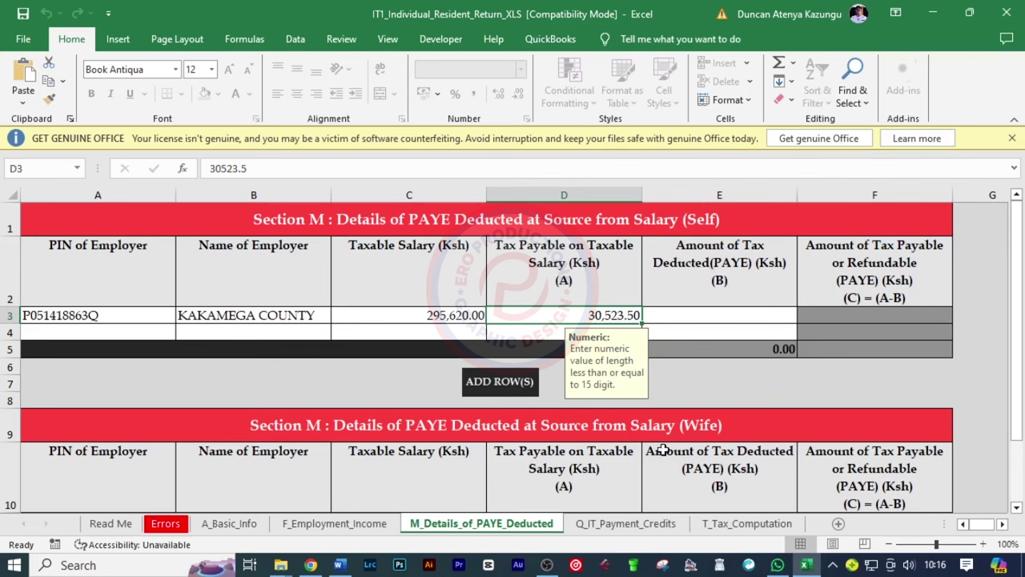
Look up Total PAYE 1,723.50 on the P9 and enter it as PAYE deducted
click(310, 564)
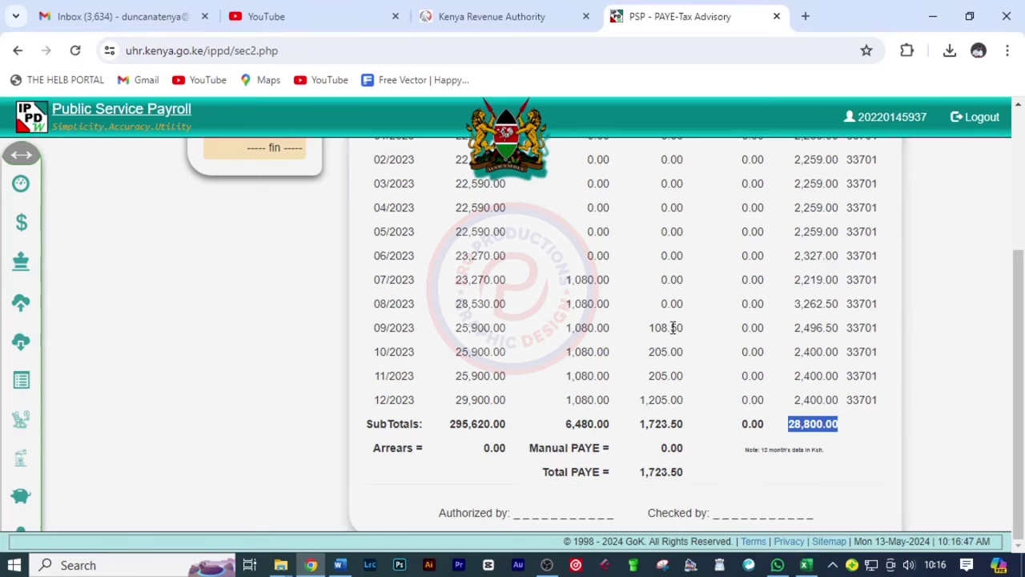
click(617, 391)
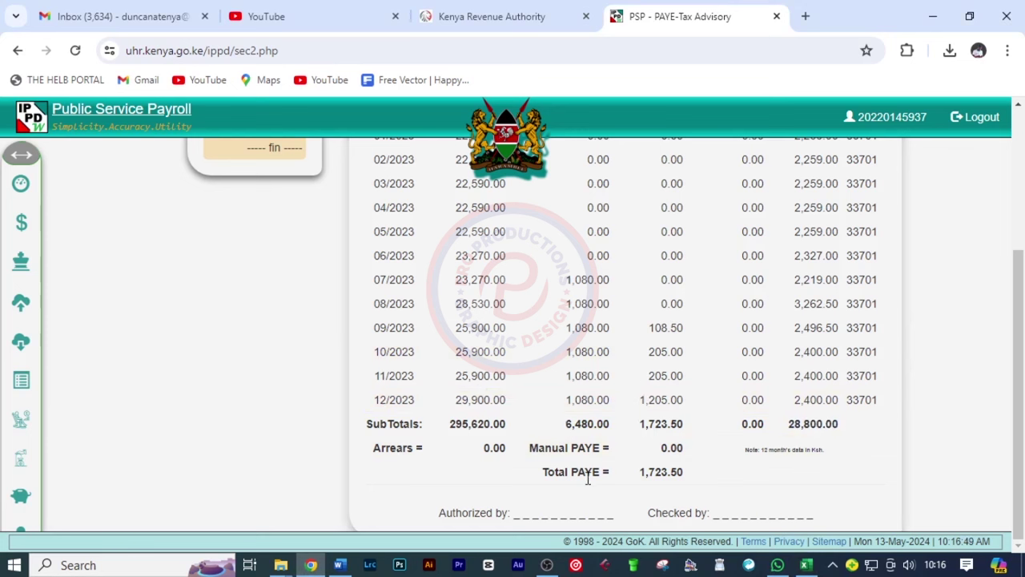
drag(634, 473, 706, 476)
key(alt+Tab)
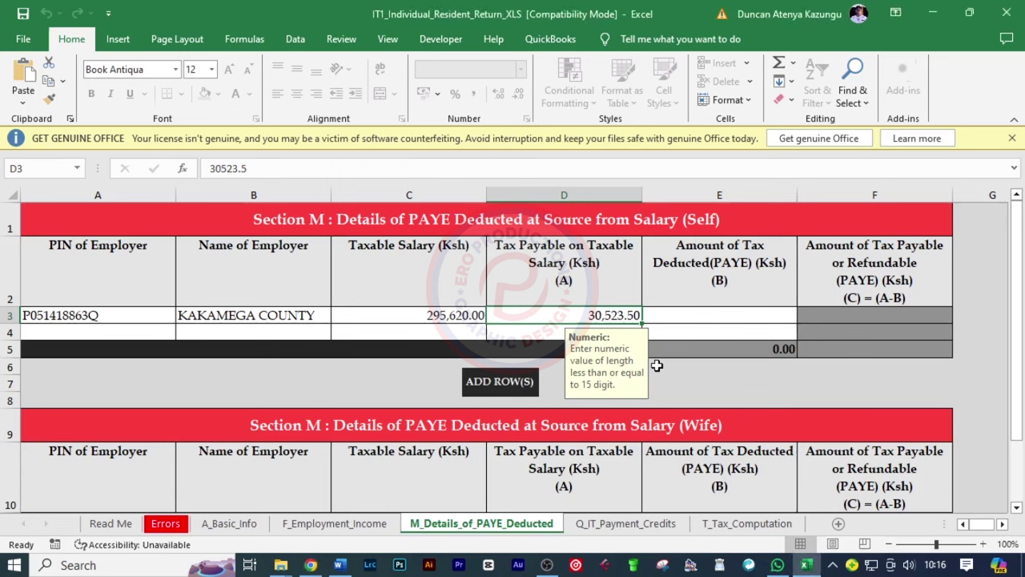
click(664, 315)
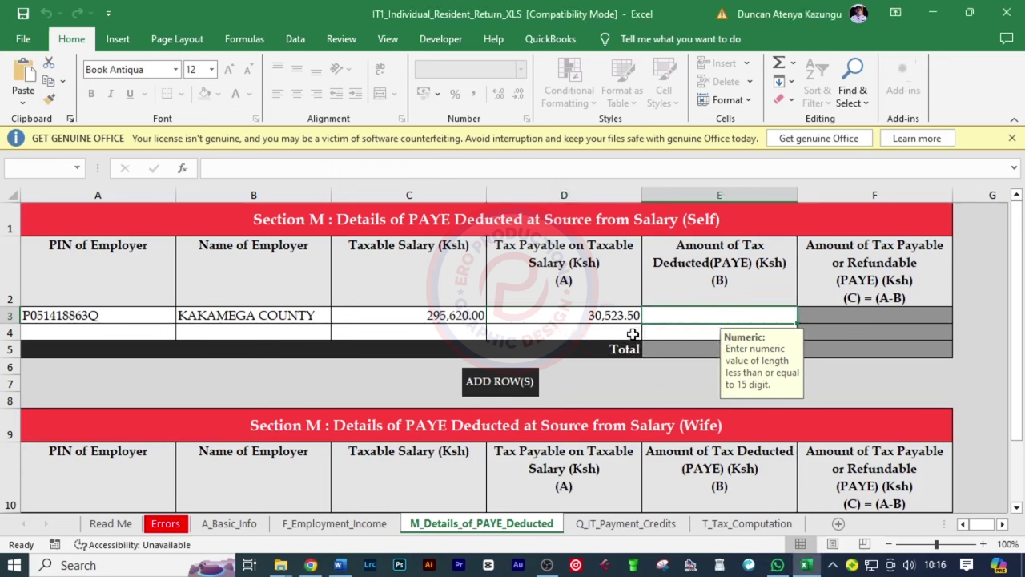
text(172)
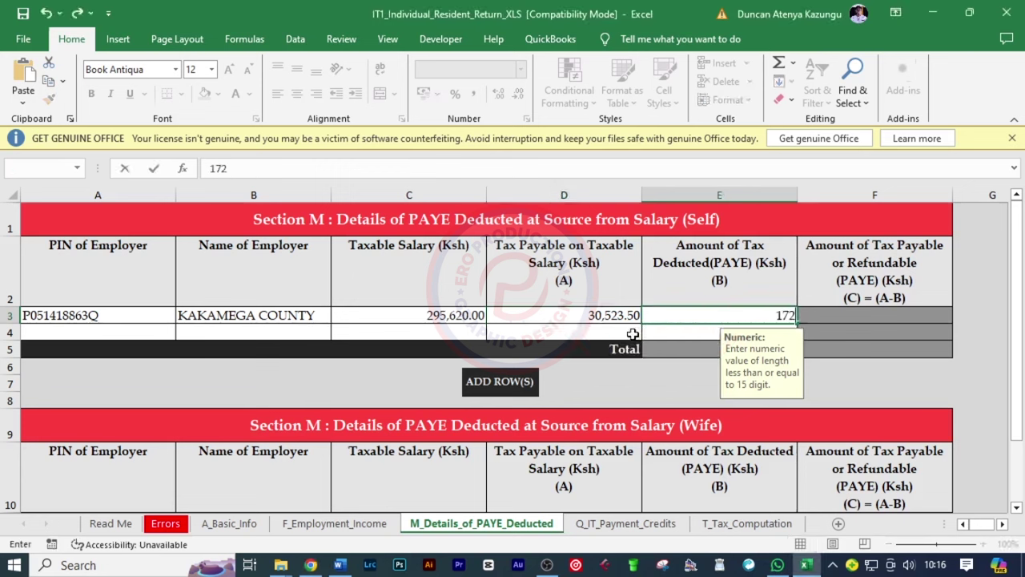
text(3.50)
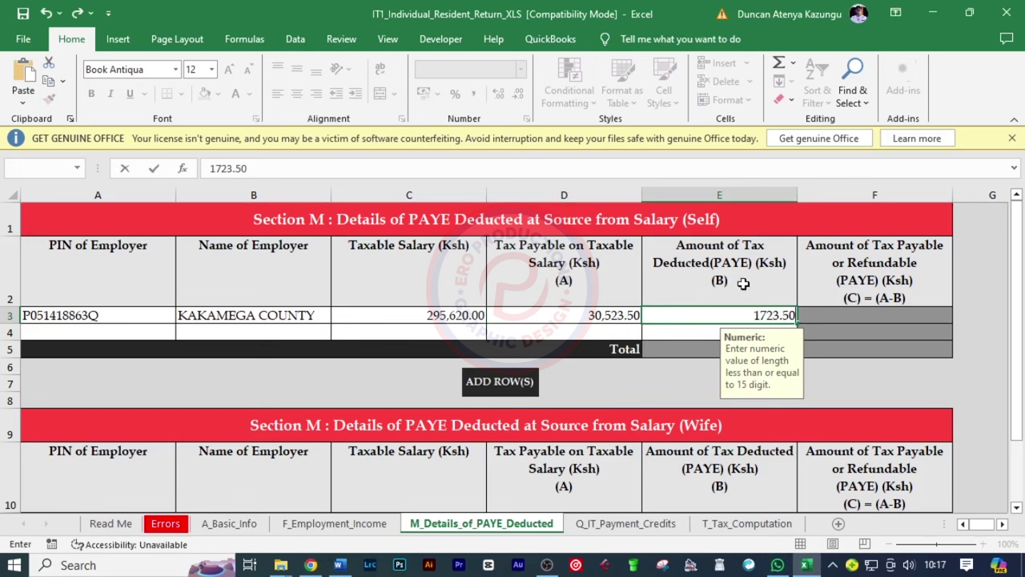
key(ctrl+Return)
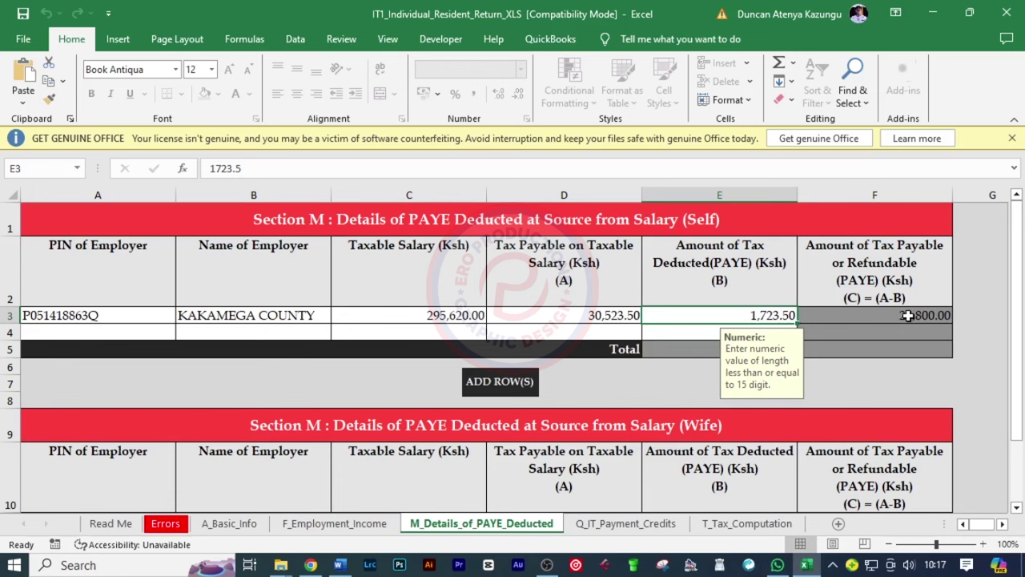
Check the MPR Value column on the P9 form before returning to the workbook
click(310, 565)
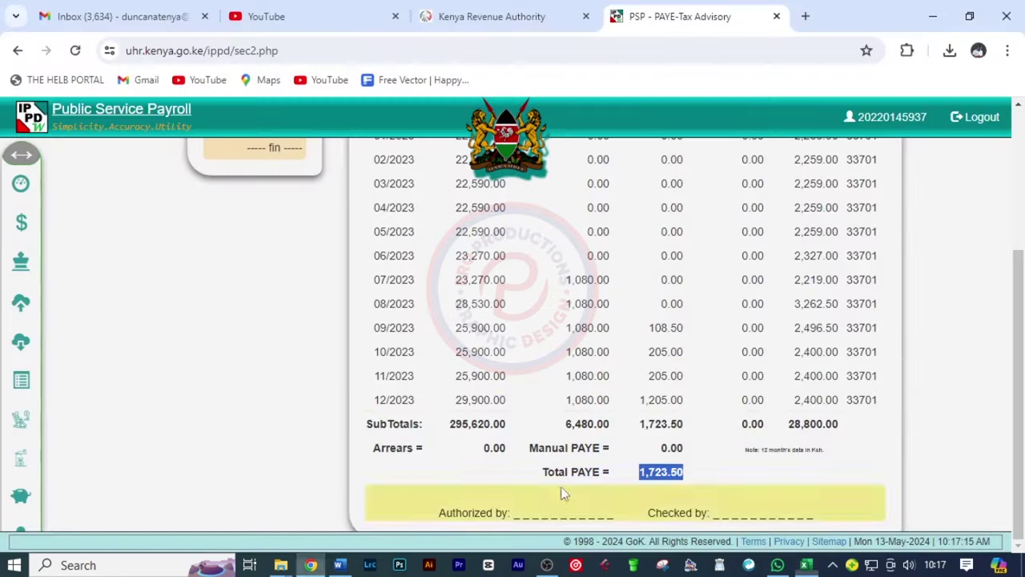
scroll(778, 321, up, 2)
drag(785, 272, 831, 275)
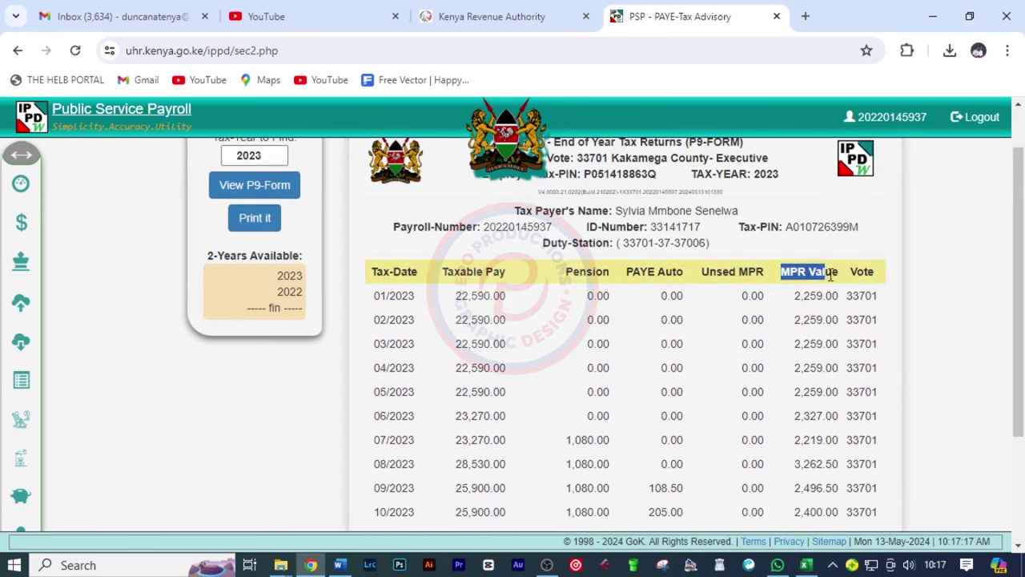
scroll(796, 400, down, 2)
drag(791, 425, 843, 433)
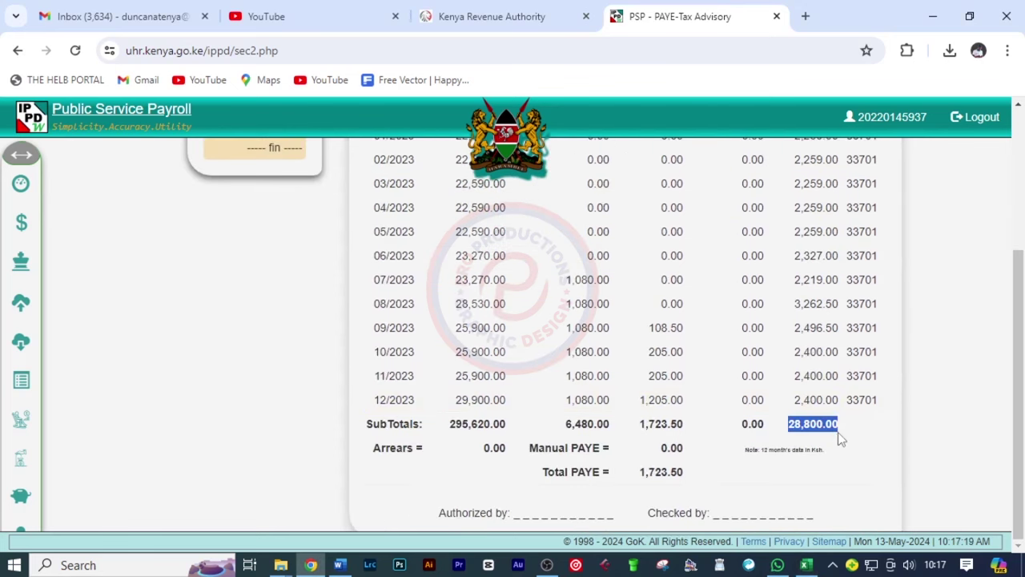
click(806, 564)
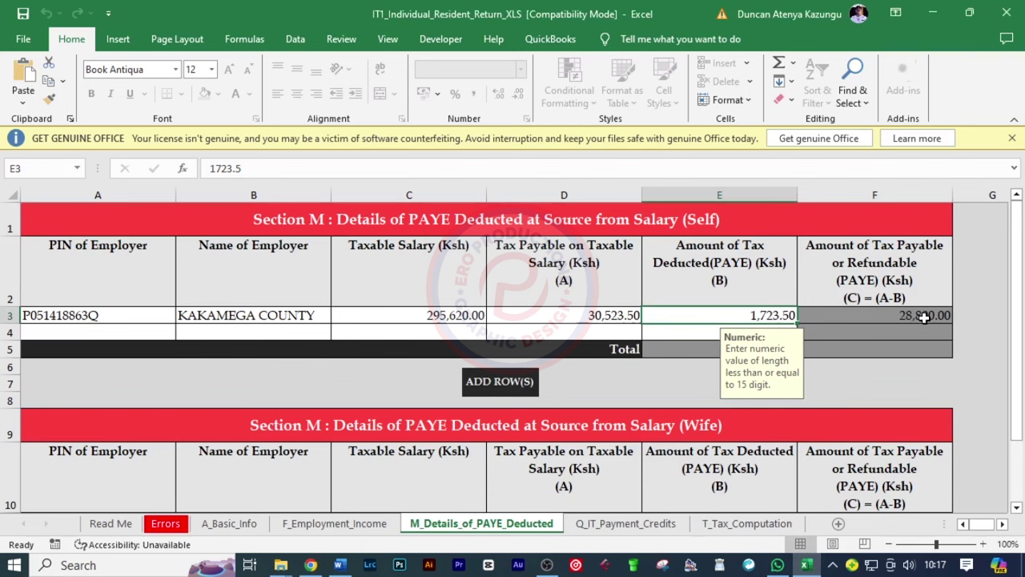
Skip the blank Q_IT_Payment_Credits sheet and continue to T_Tax_Computation
scroll(981, 371, down, 3)
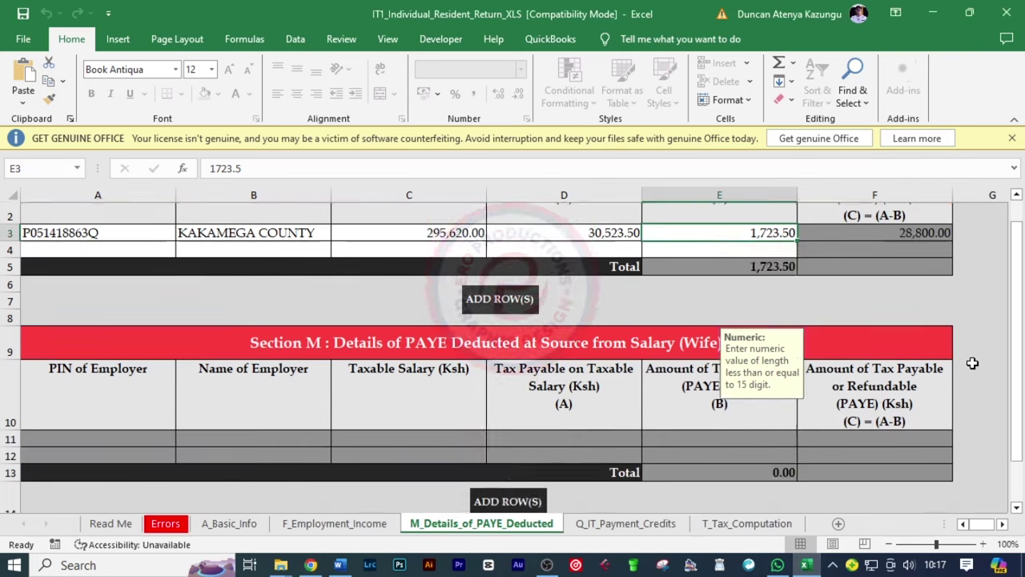
click(558, 386)
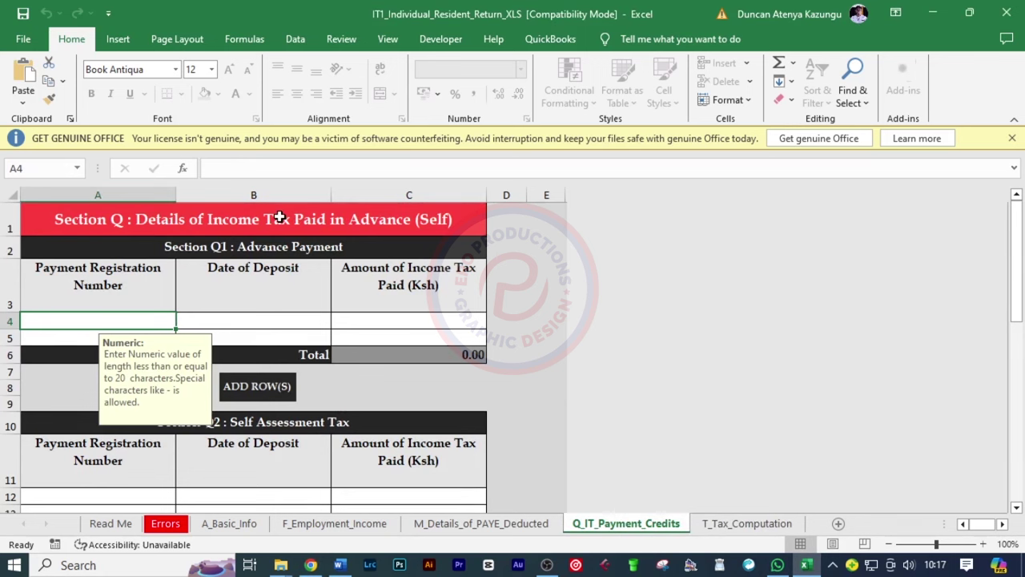
scroll(555, 339, down, 9)
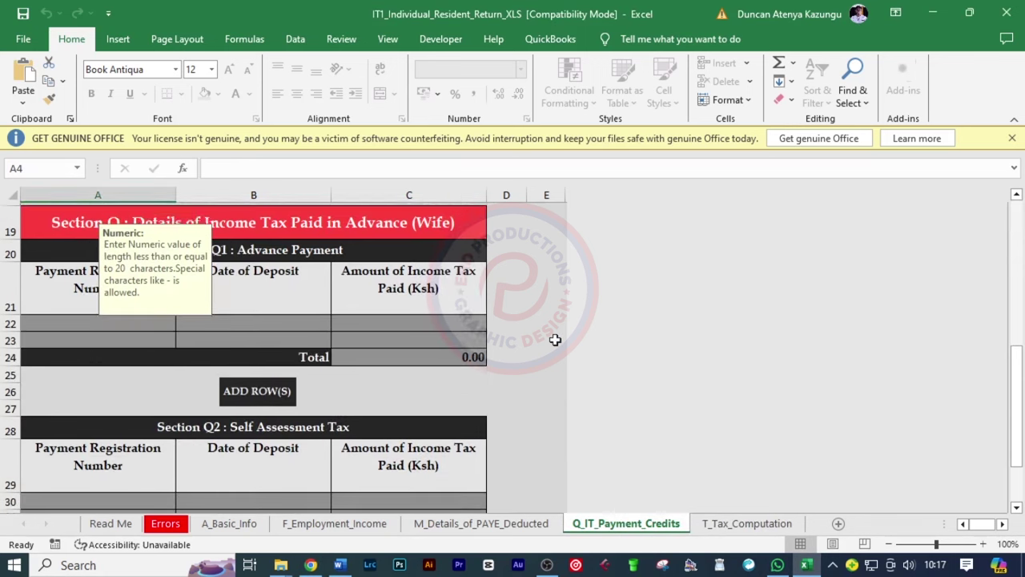
click(308, 411)
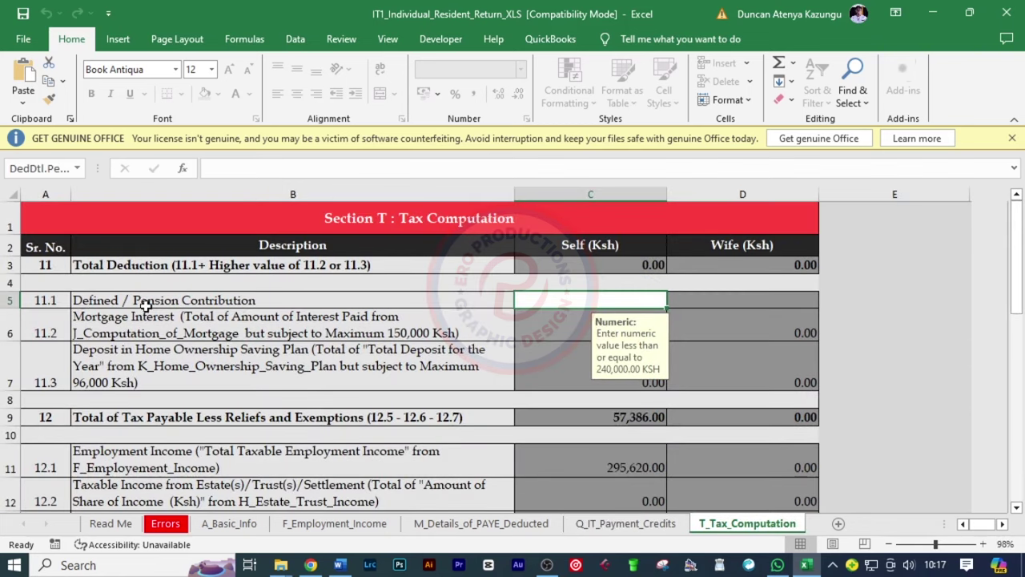
Enter 0.00 as the Defined / Pension Contribution
text(0)
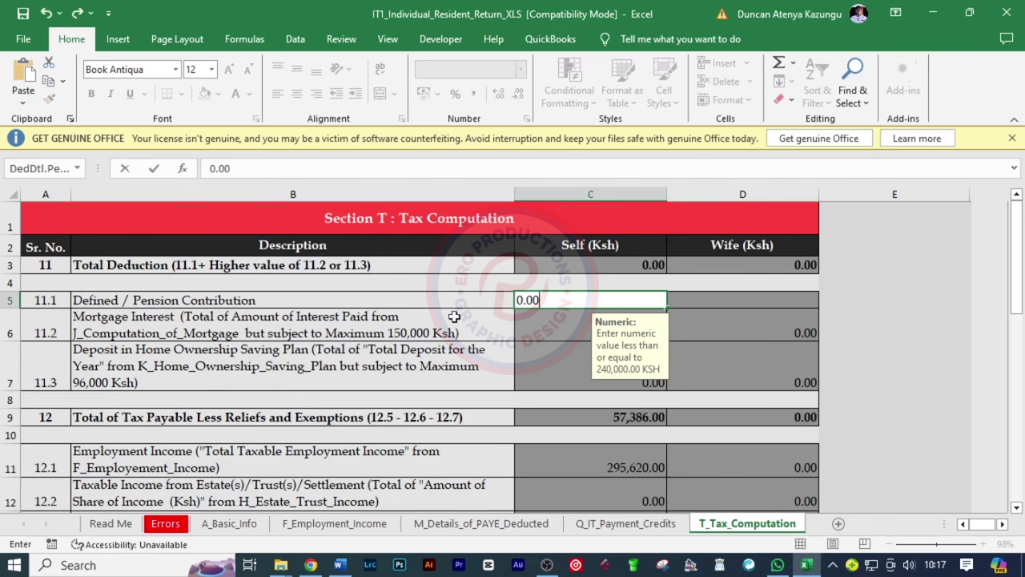
scroll(707, 359, down, 3)
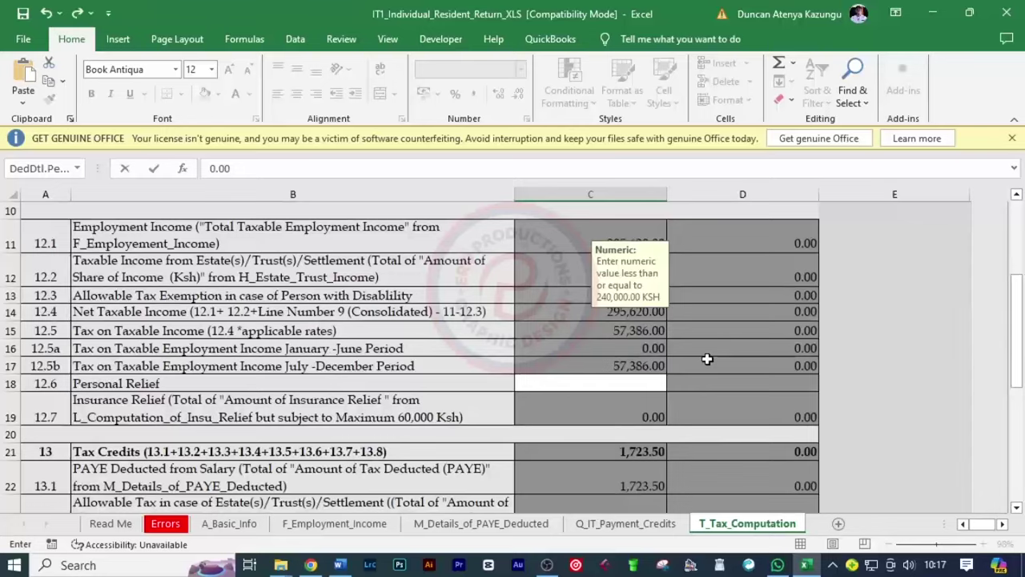
scroll(707, 359, down, 1)
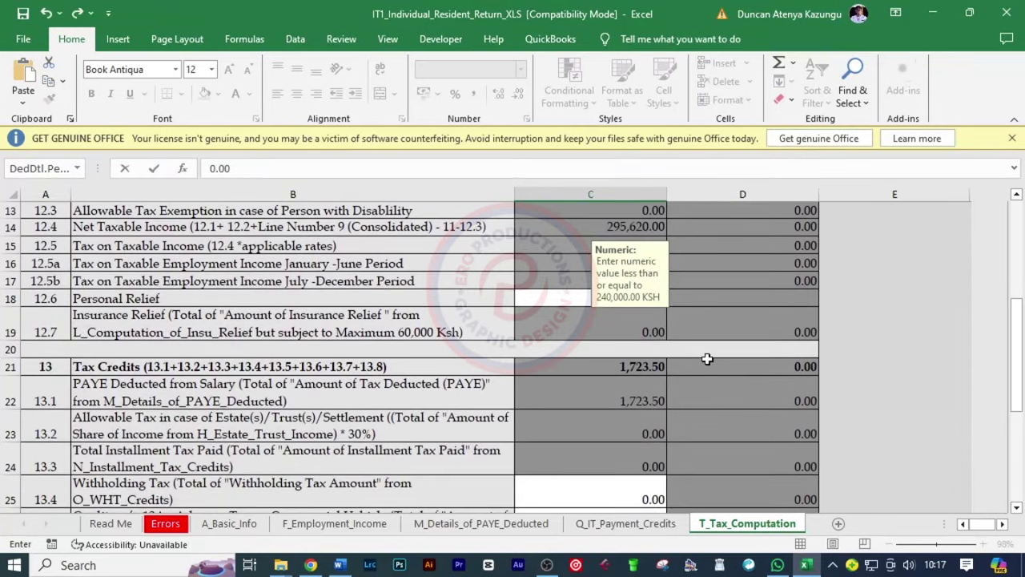
key(Escape)
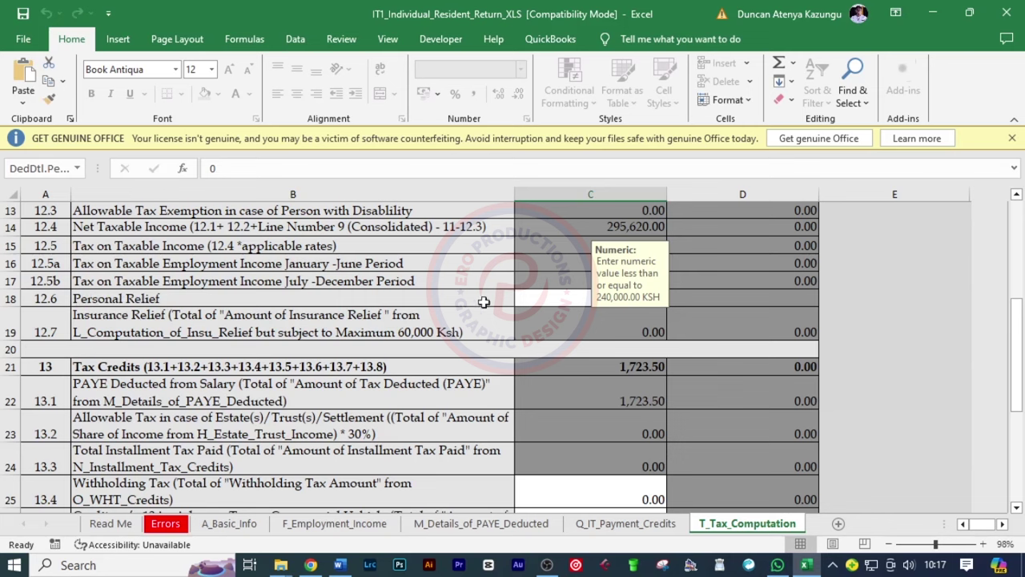
Check the P9 and enter 28,800.00 as Personal Relief in C18
click(538, 300)
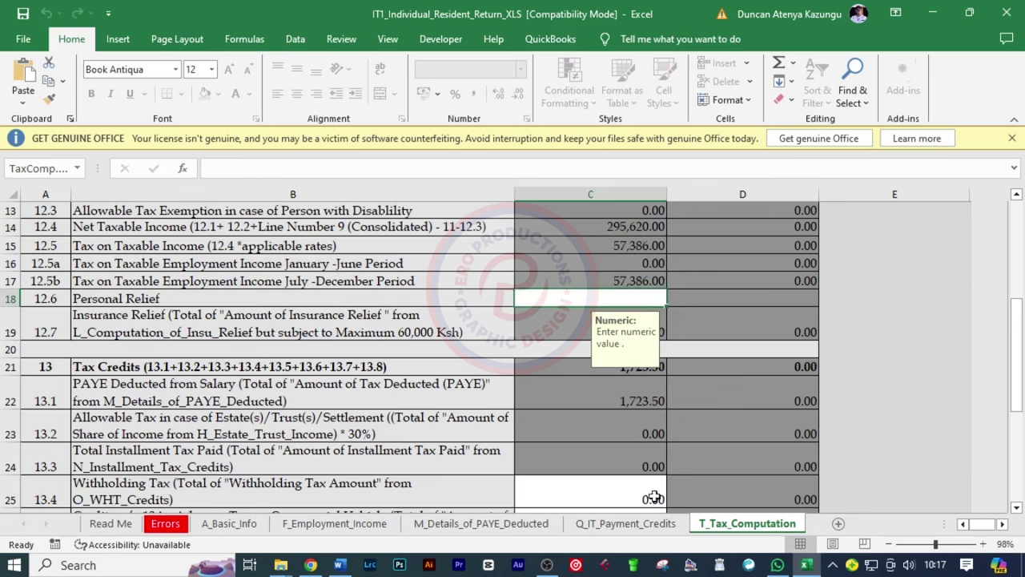
click(309, 567)
scroll(689, 421, up, 1)
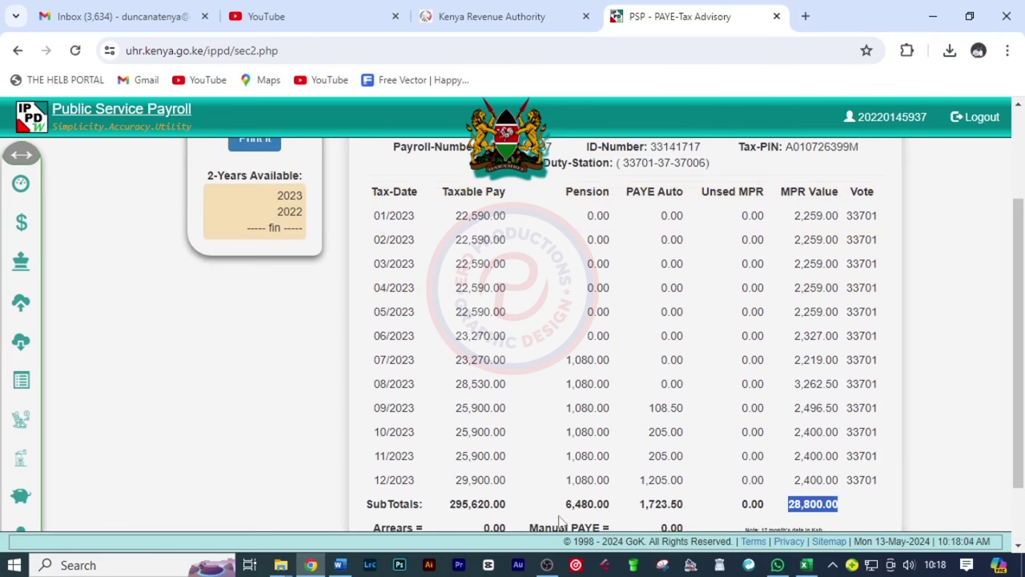
click(806, 565)
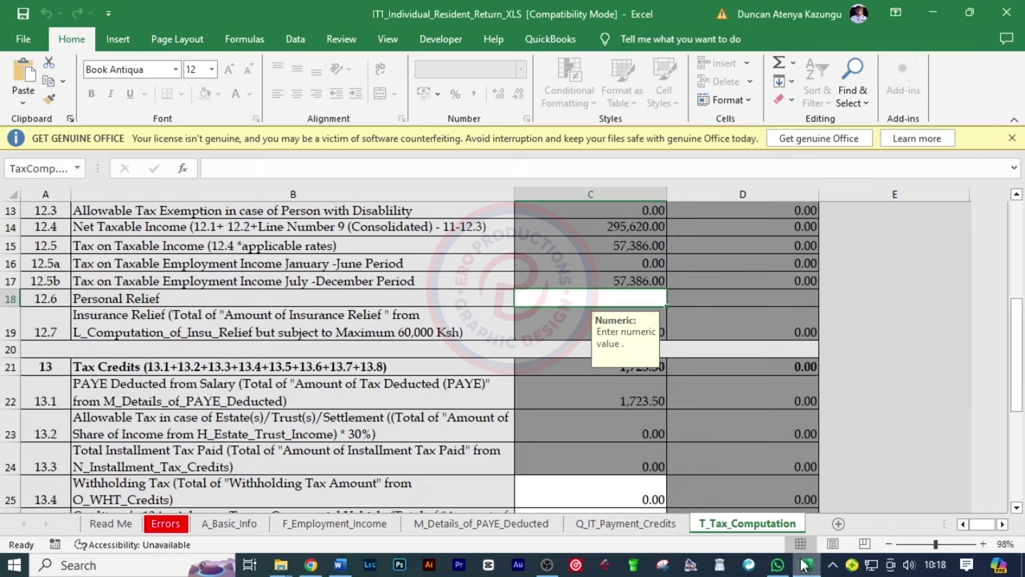
click(529, 294)
text(288)
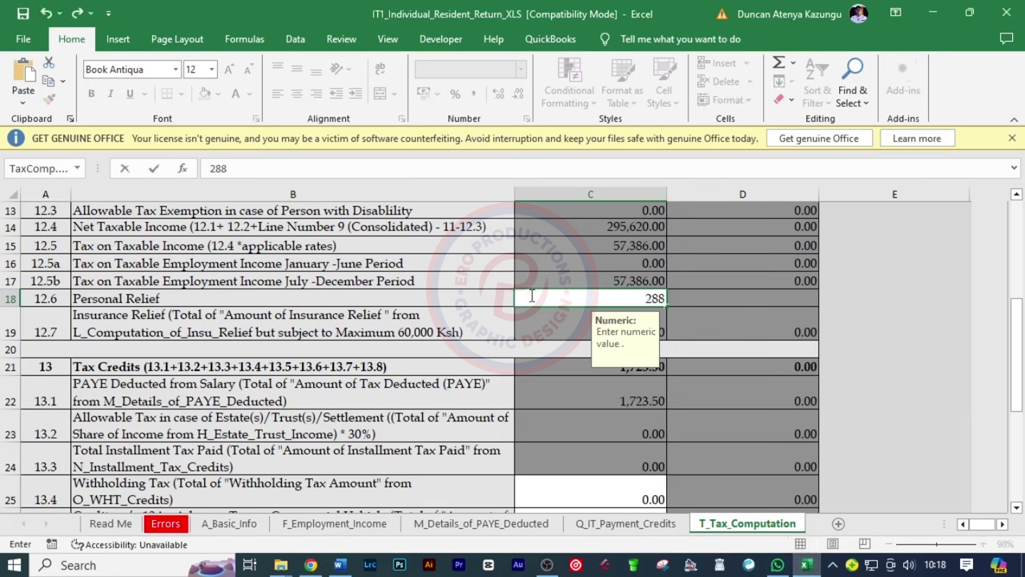
text(00.00)
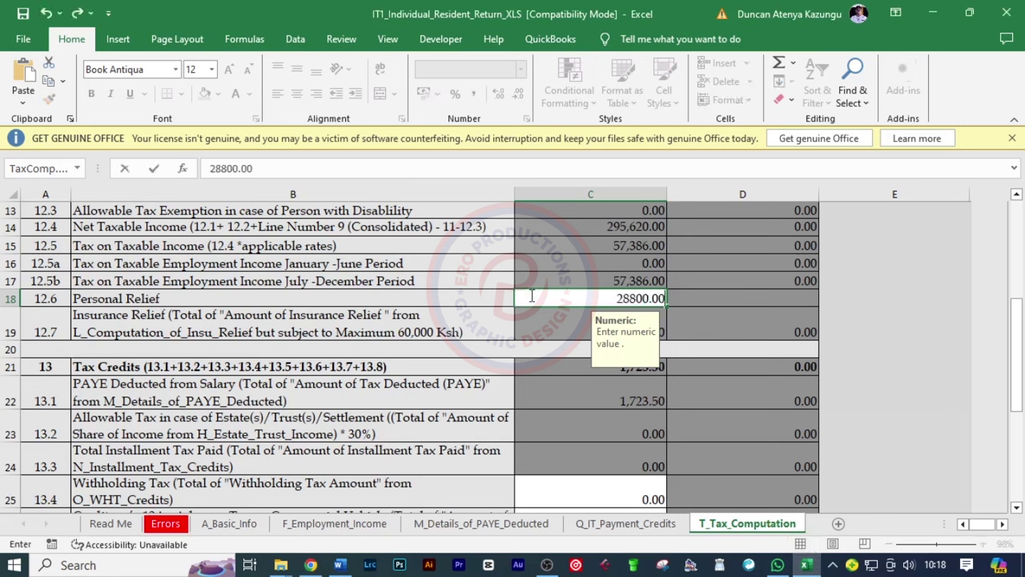
key(Return)
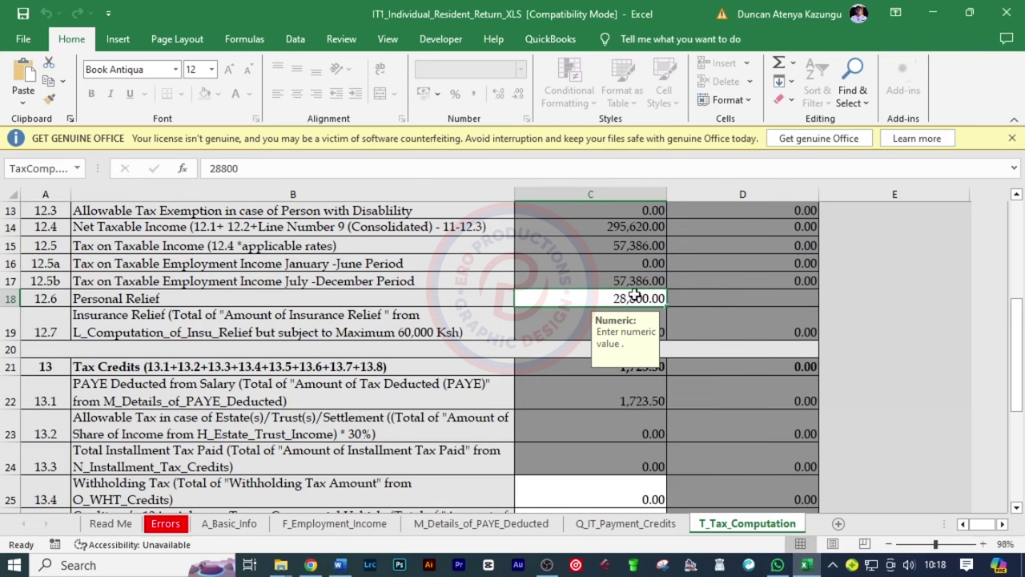
Review the updated tax computation showing Tax Due of 26,862.50
scroll(849, 324, down, 5)
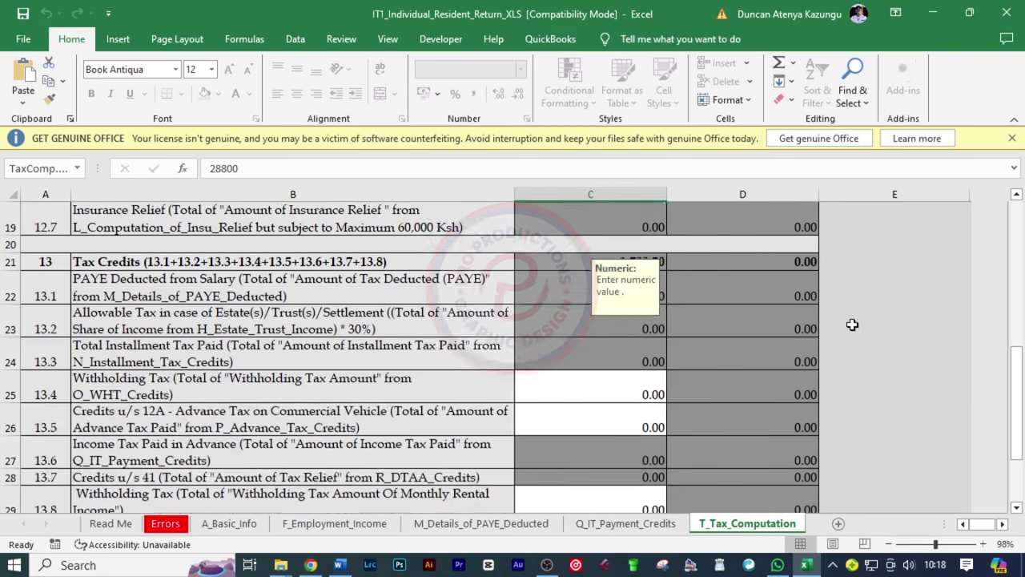
scroll(761, 329, up, 2)
scroll(666, 359, down, 1)
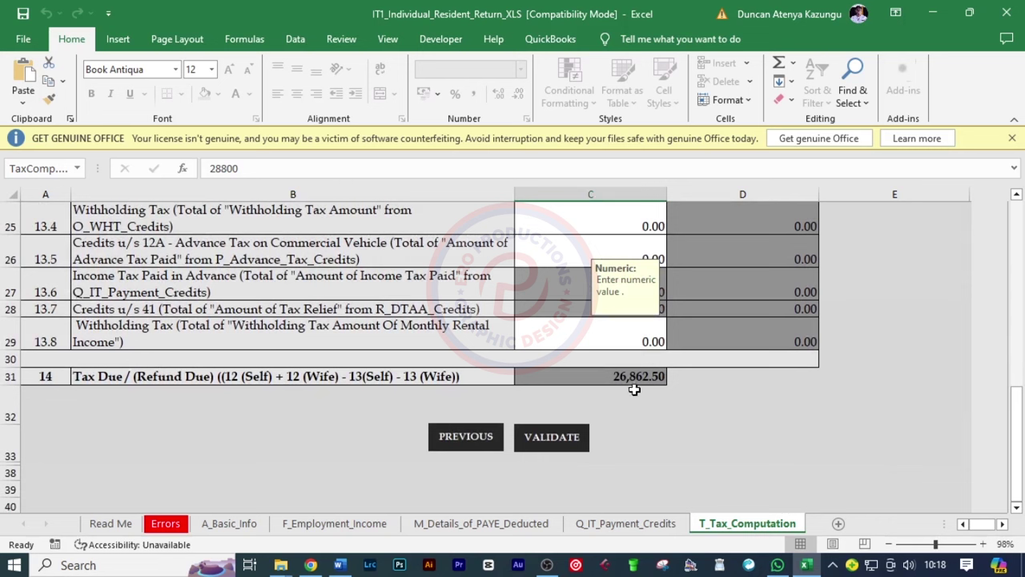
scroll(847, 460, up, 5)
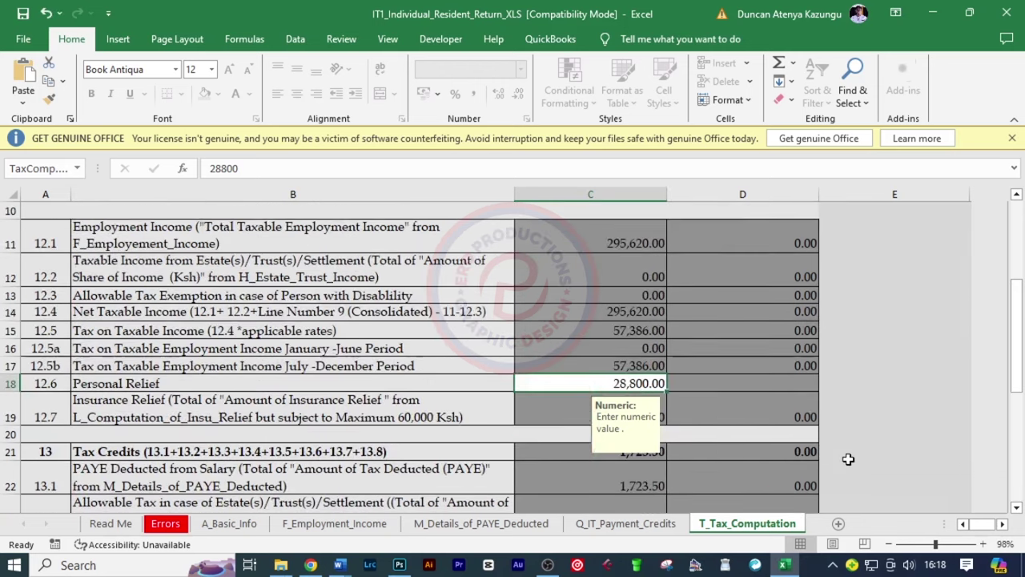
scroll(849, 459, up, 2)
scroll(848, 459, down, 2)
Scroll through the A_Basic_Info sheet to review its details
click(250, 529)
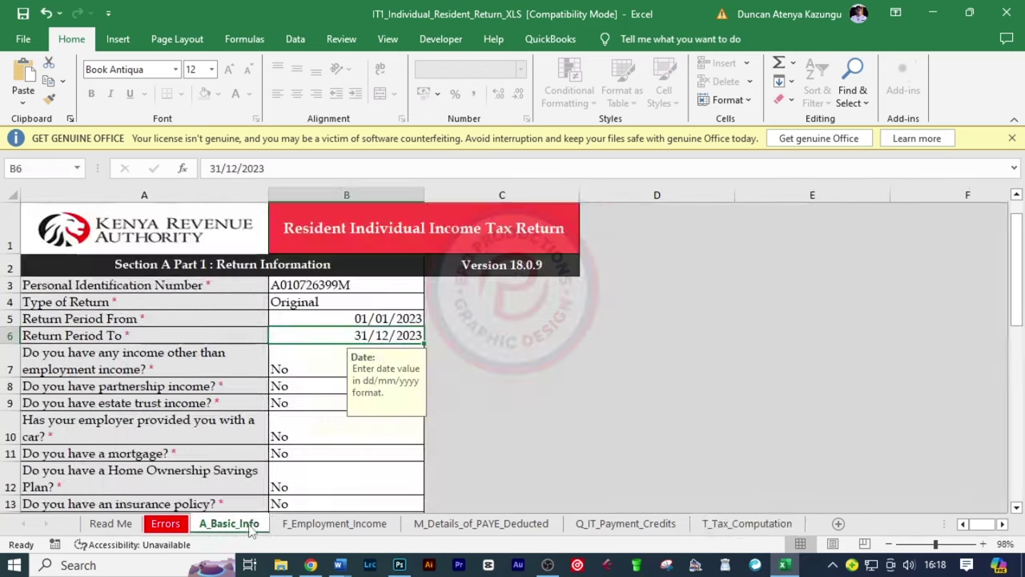
scroll(425, 329, down, 4)
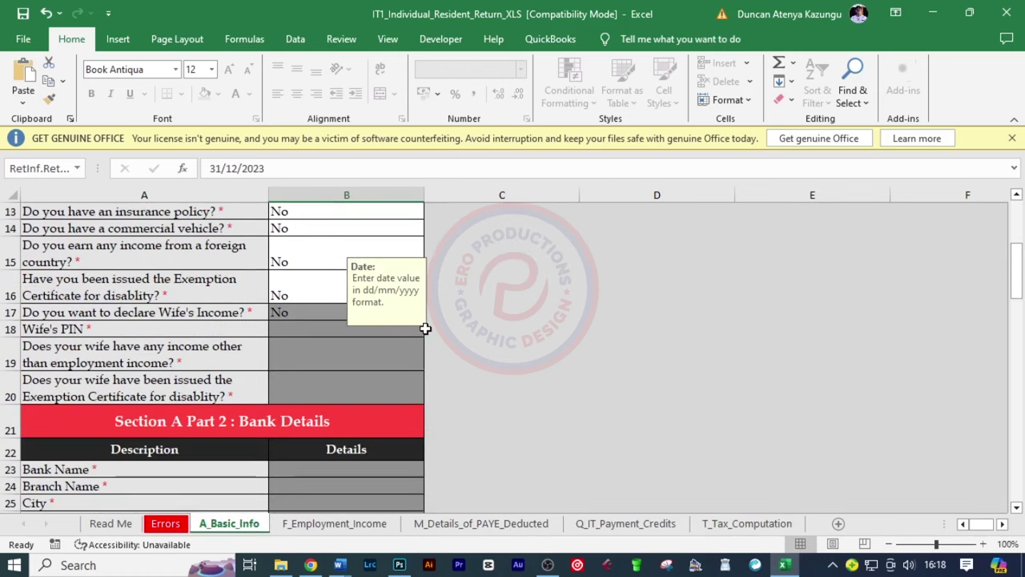
scroll(425, 328, down, 3)
scroll(435, 347, up, 4)
scroll(435, 348, up, 3)
scroll(434, 348, down, 10)
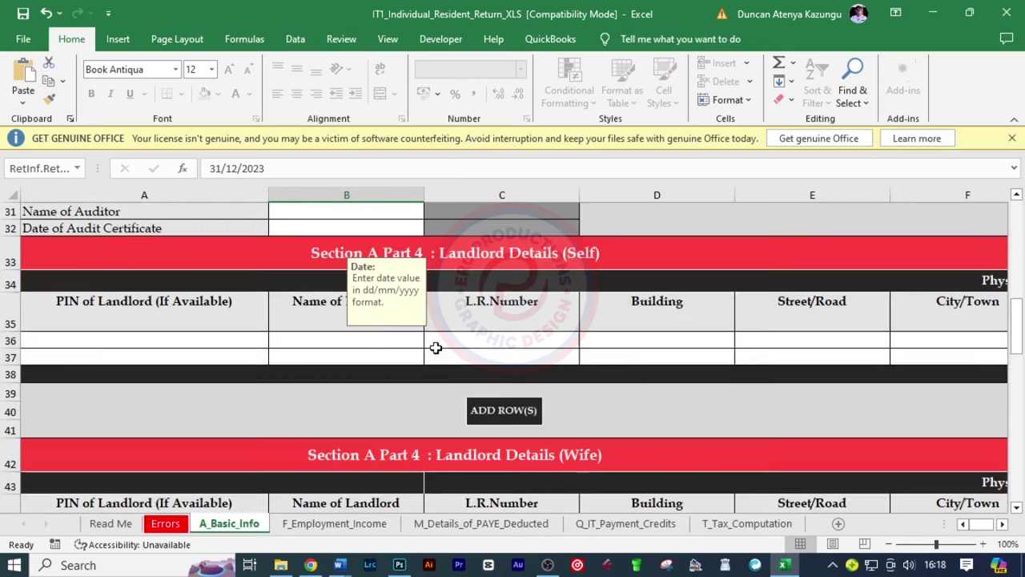
scroll(435, 348, down, 4)
Recheck F_Employment_Income's 295,620.00 gross pay and its 0.00 January - June Income
click(312, 529)
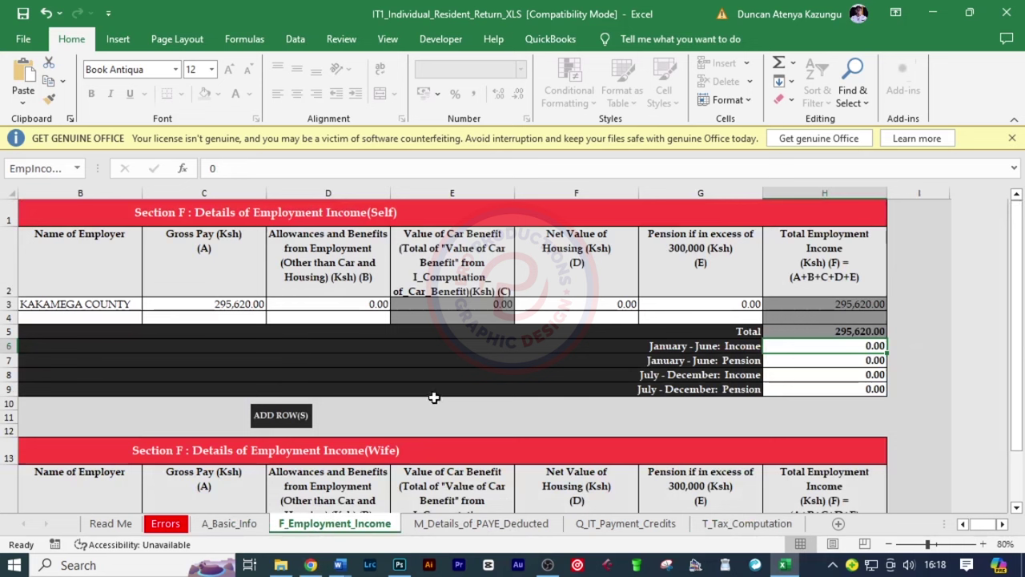
click(241, 307)
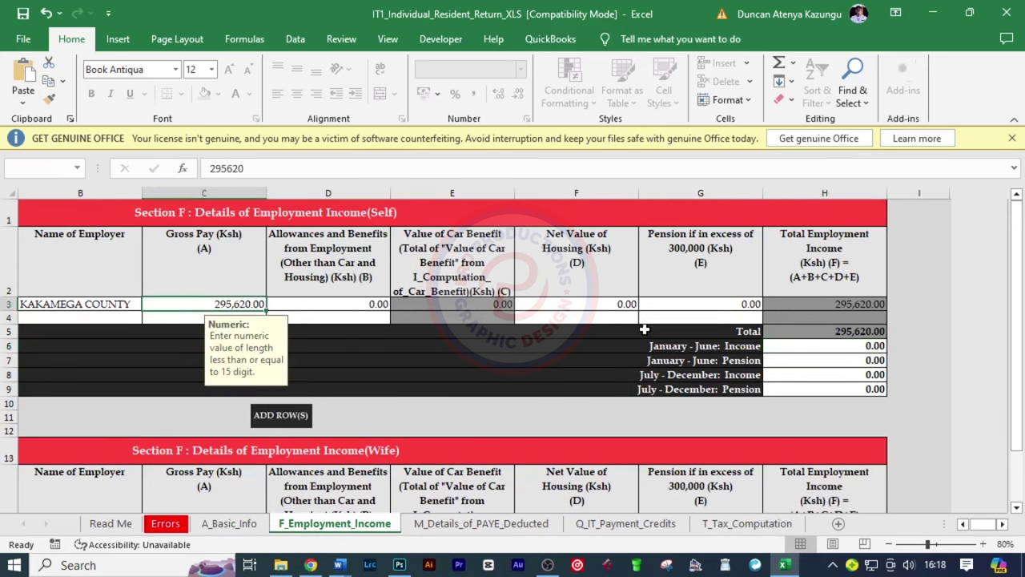
click(781, 348)
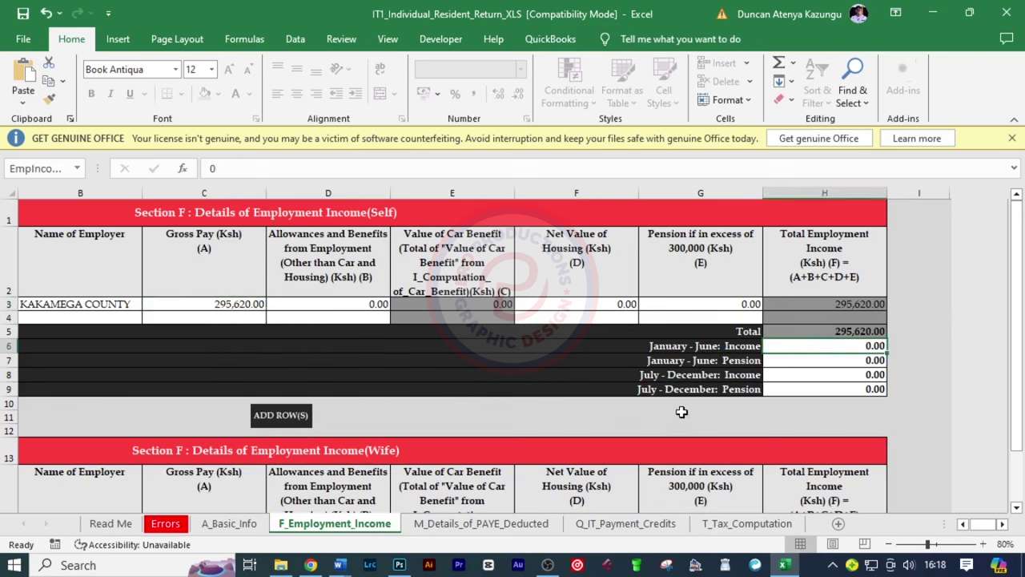
click(321, 565)
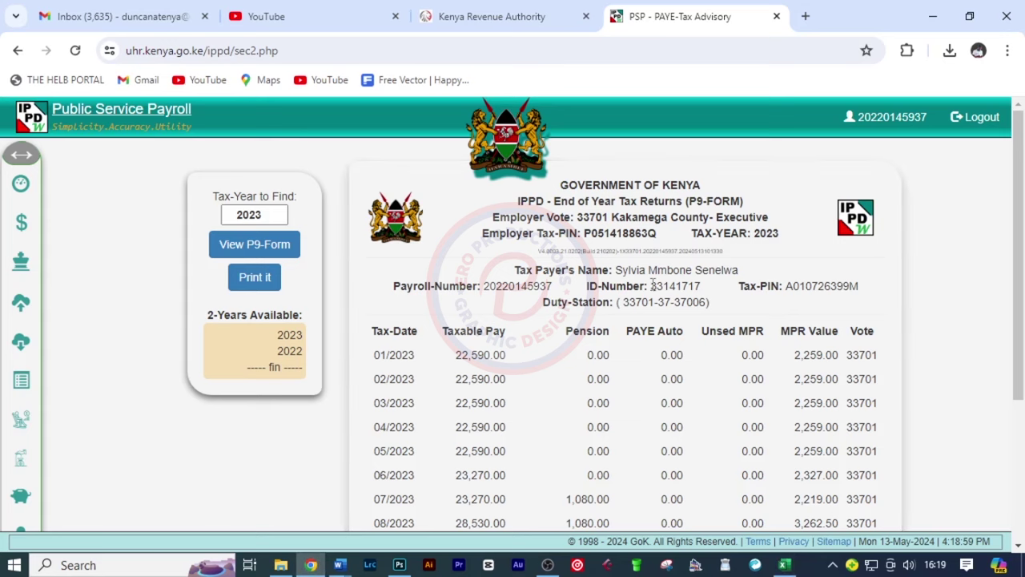
scroll(542, 291, down, 1)
drag(456, 274, 511, 398)
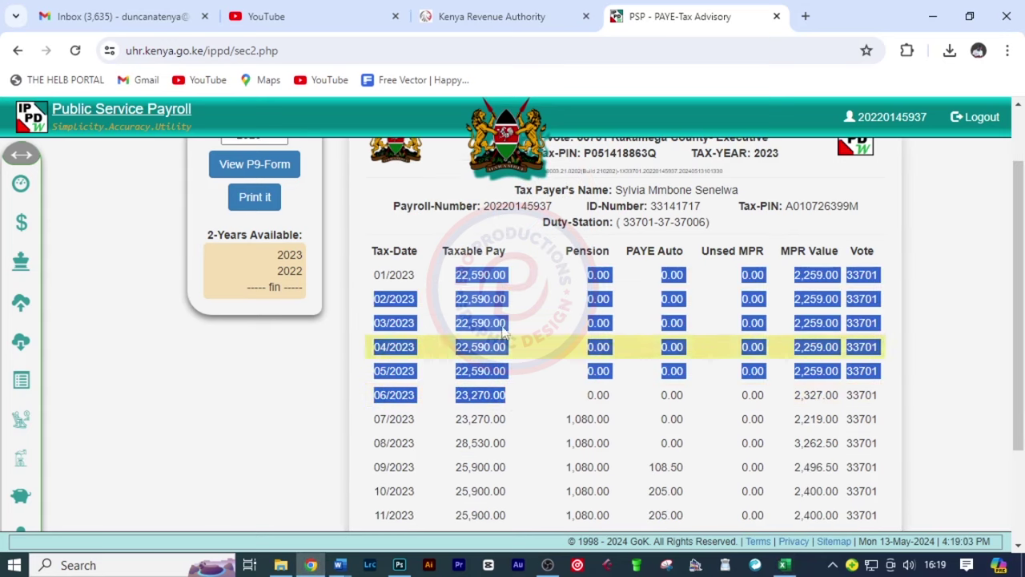
click(528, 337)
scroll(527, 336, down, 2)
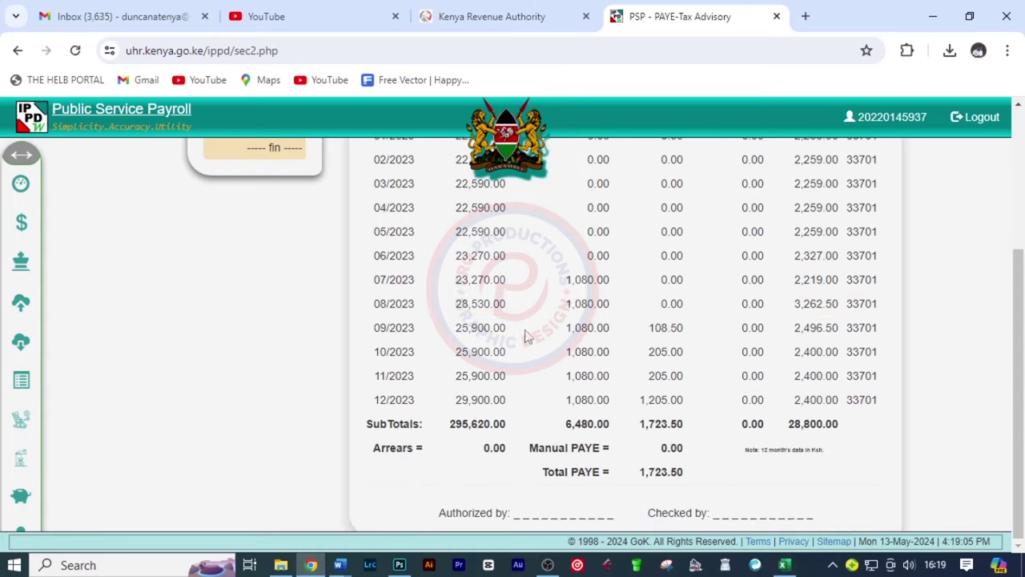
drag(458, 279, 485, 401)
click(537, 356)
scroll(537, 356, up, 1)
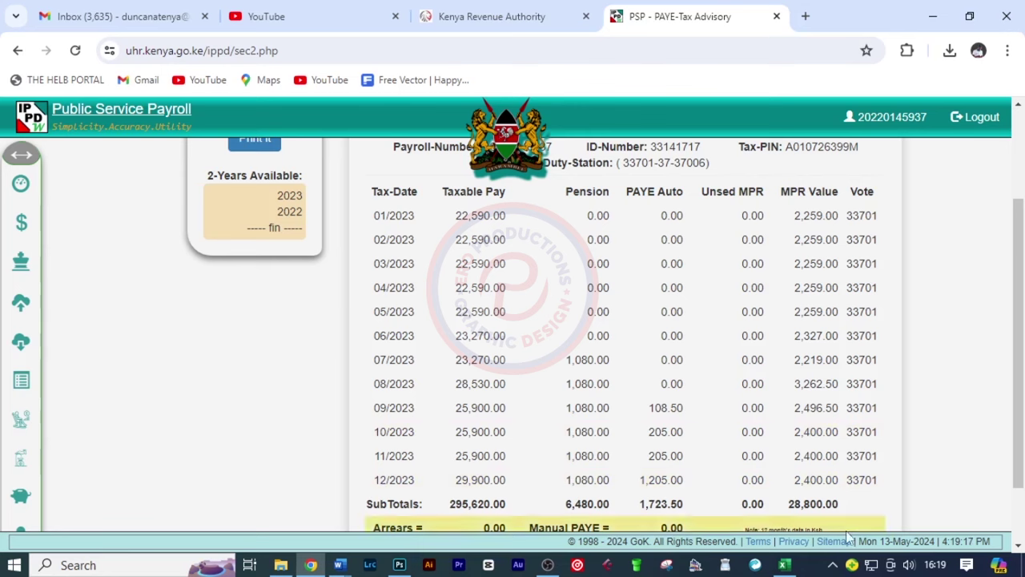
click(785, 565)
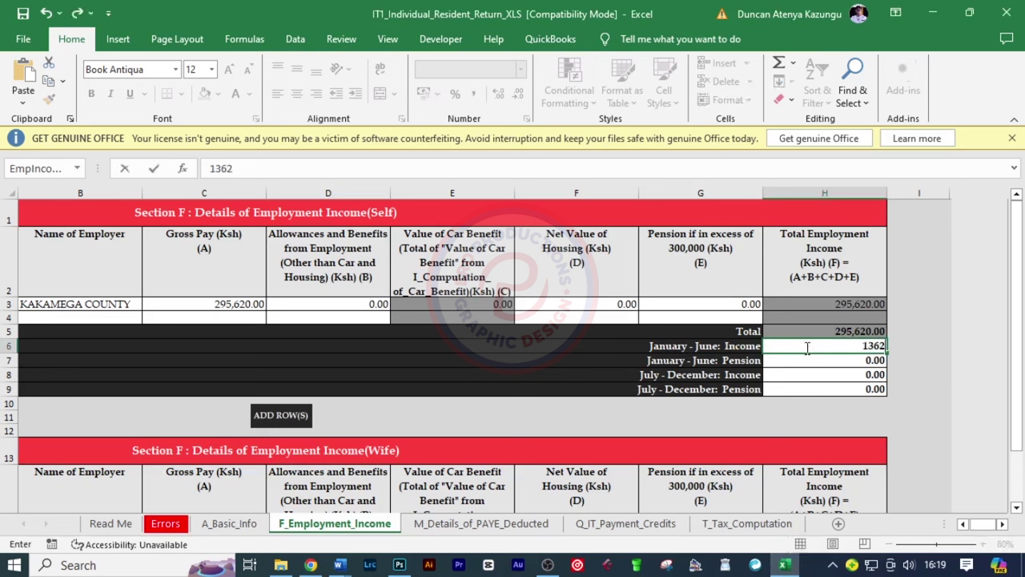
Finish the January–June Income at 136,220.00 and recheck the P9 form
text(20.00)
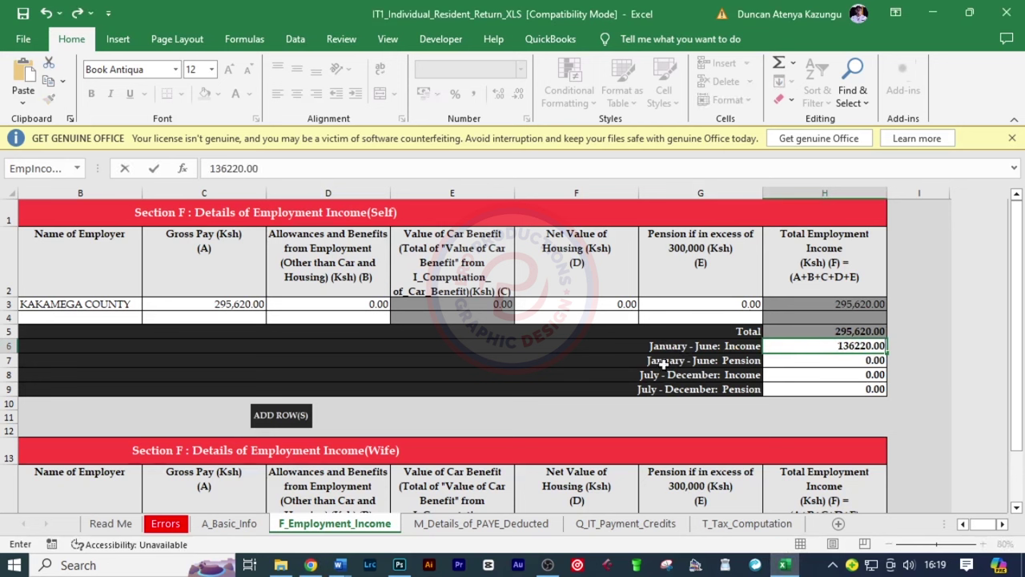
key(ctrl+Return)
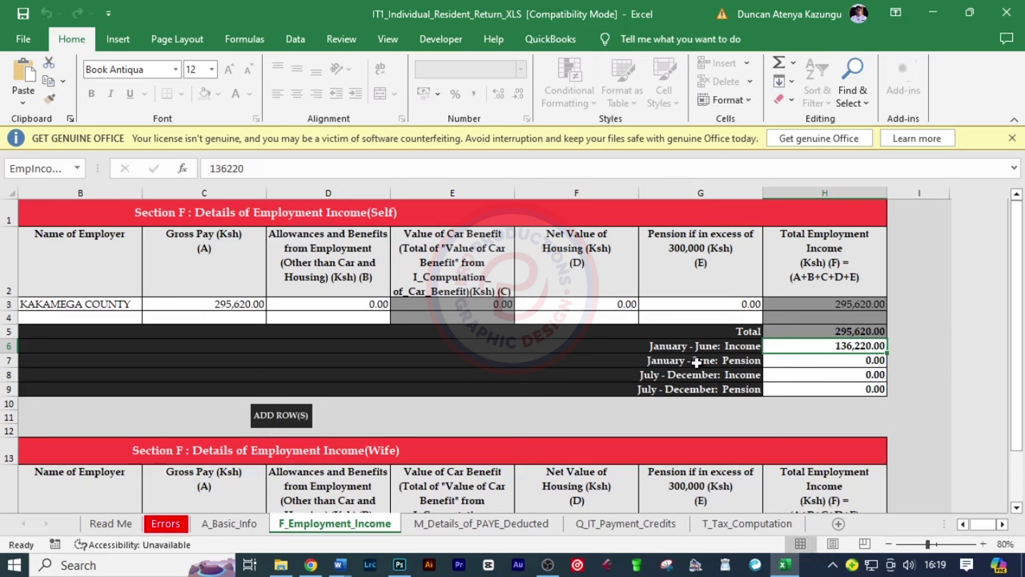
click(777, 361)
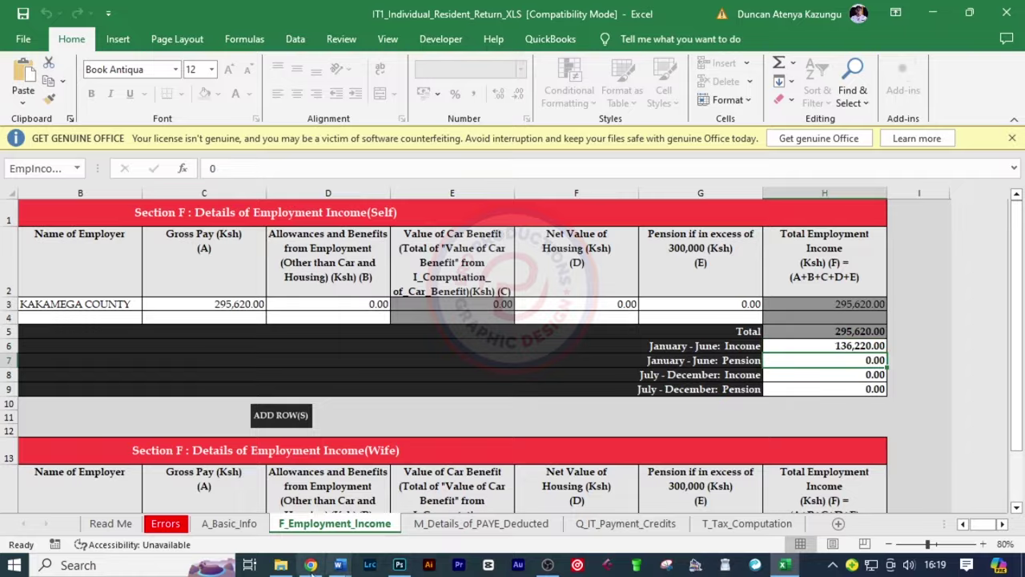
click(310, 565)
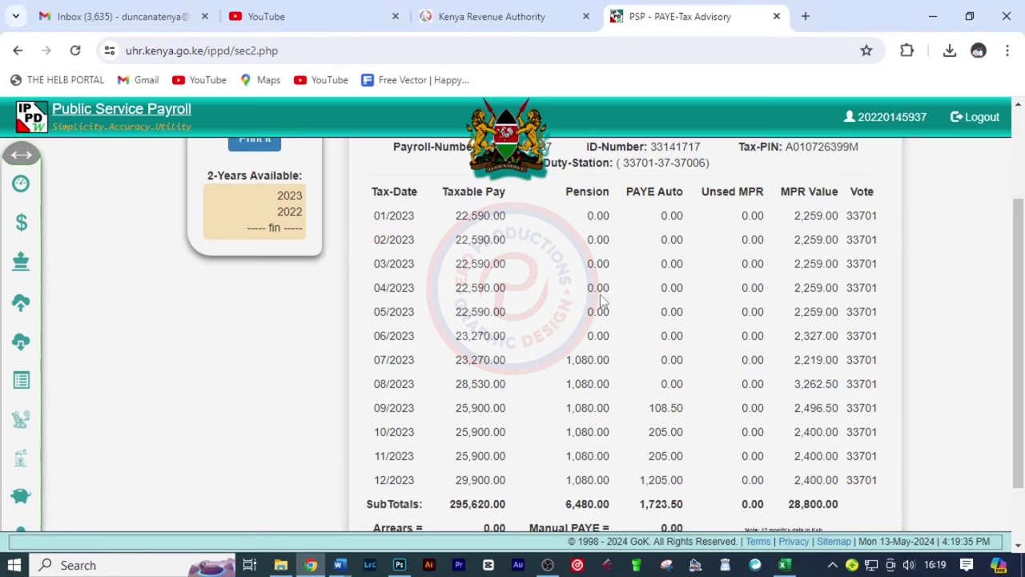
Enter 159400.00 as the July–December Income in the employment income section
click(775, 566)
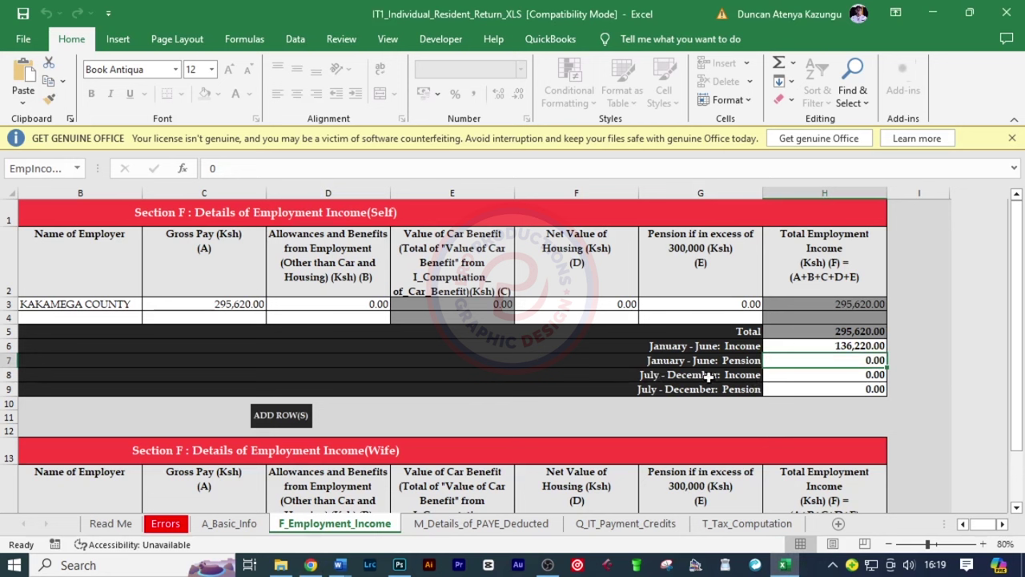
click(799, 376)
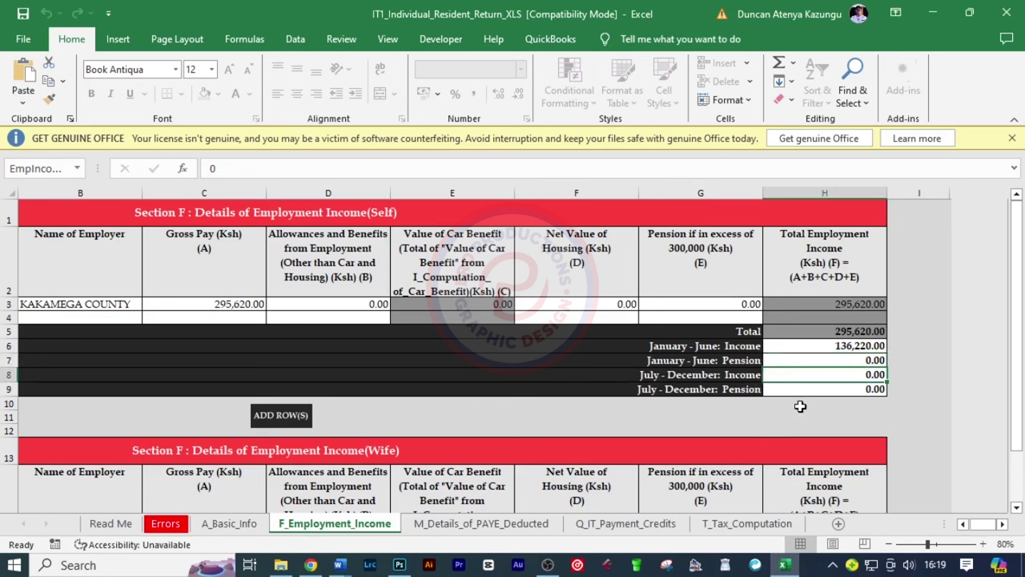
text(159)
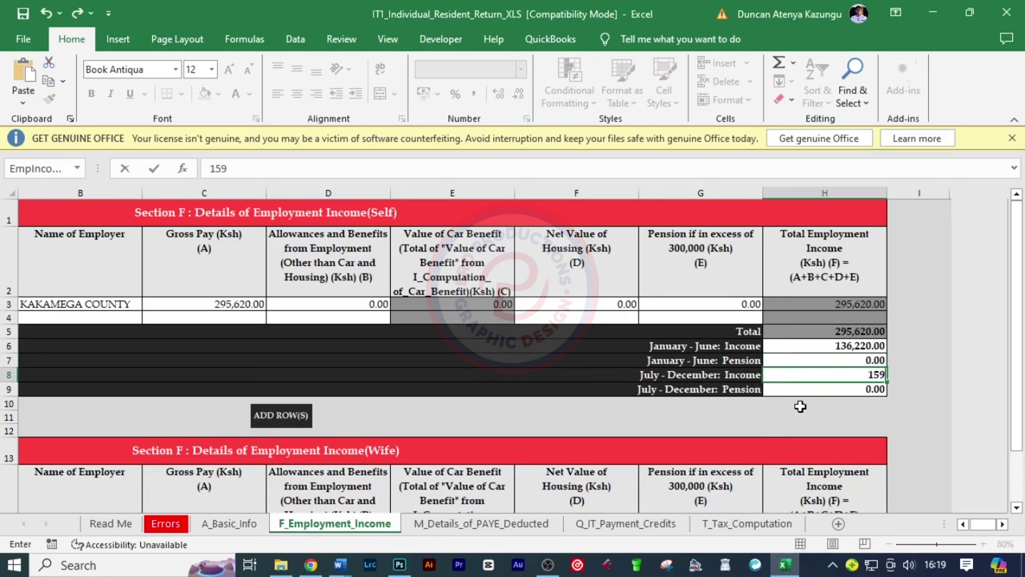
text(400.00)
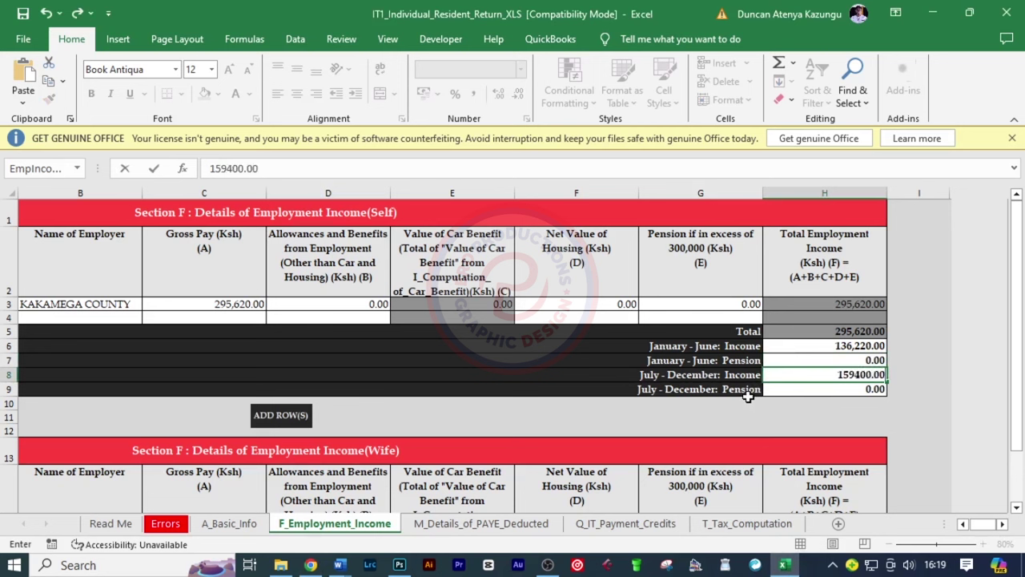
click(310, 565)
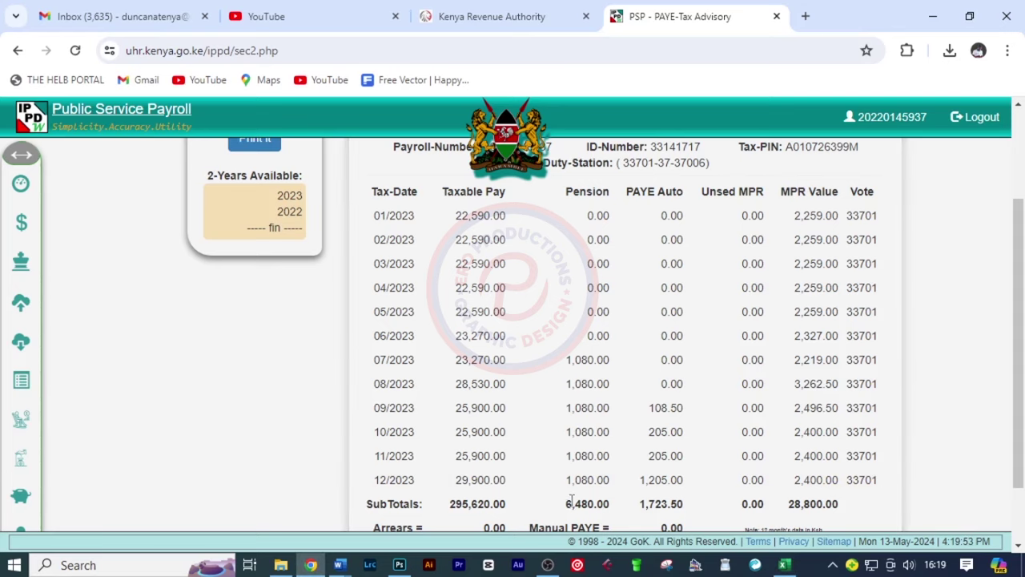
Copy the 6,480 pension subtotal from the P9 page into July–December Pension as 6480.00
drag(565, 502, 595, 506)
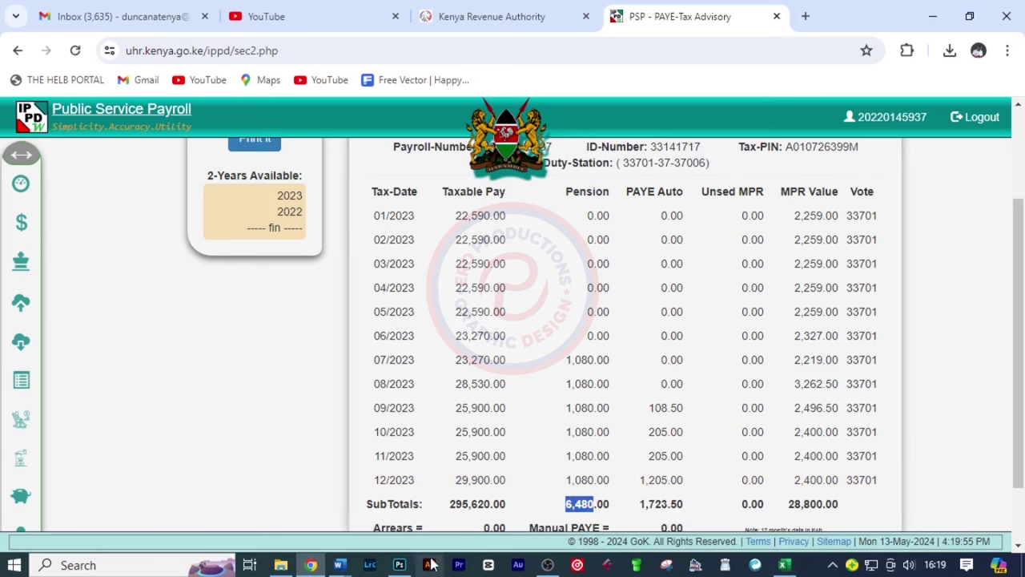
click(783, 566)
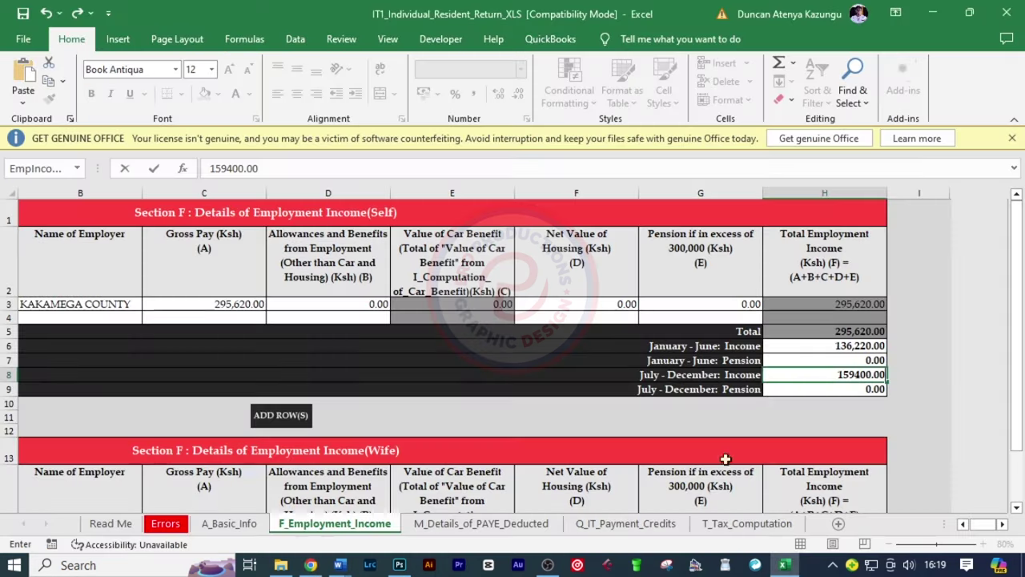
click(798, 389)
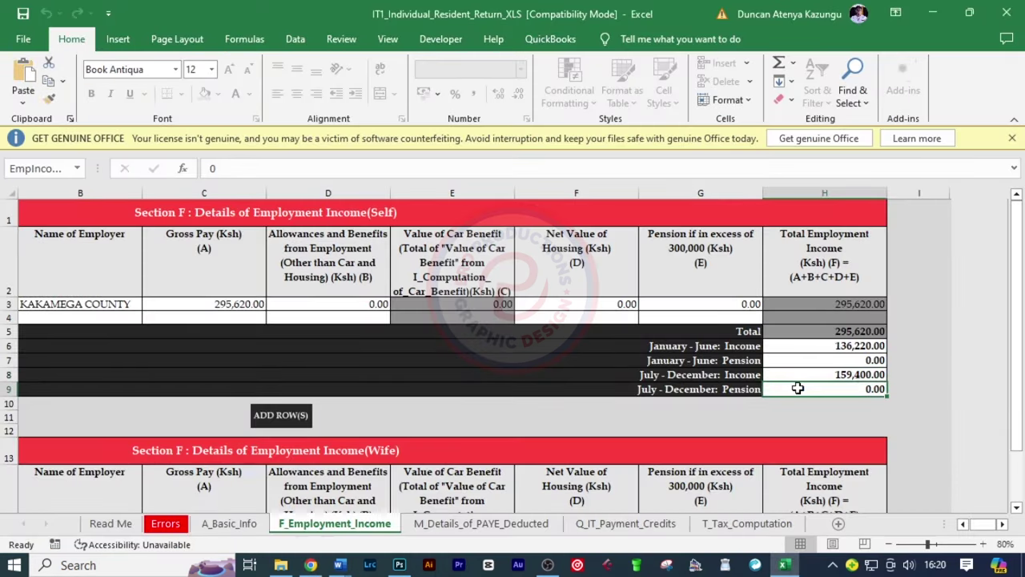
text(6480)
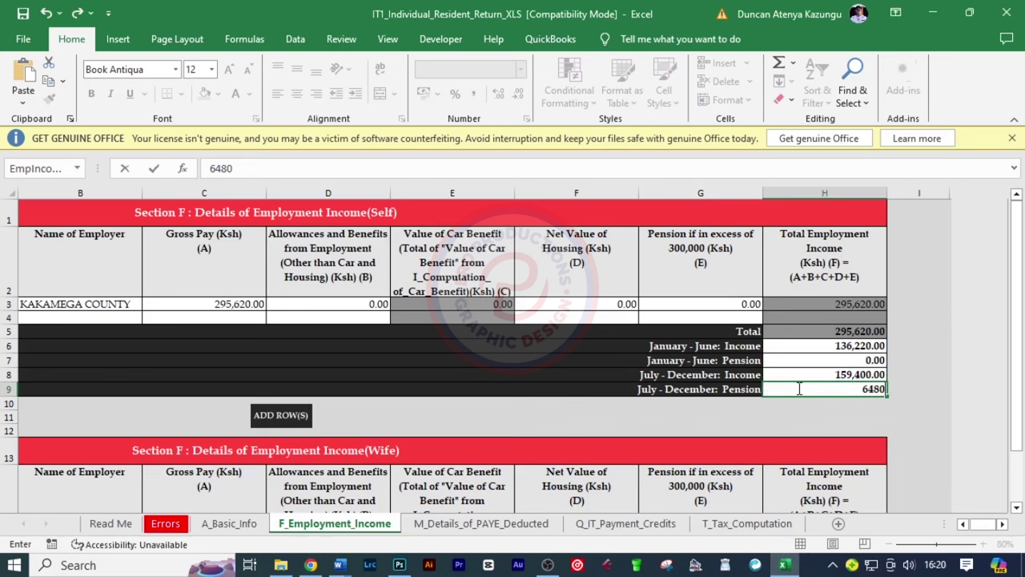
text(.00)
key(Return)
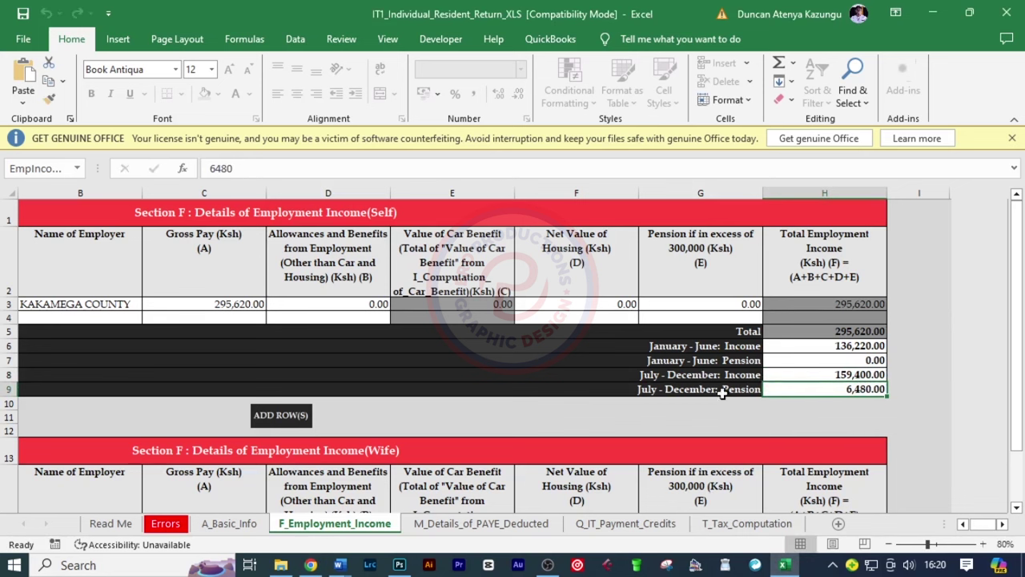
scroll(845, 437, down, 2)
Advance through the PAYE Deducted and IT Payment Credits sheets
scroll(846, 436, down, 1)
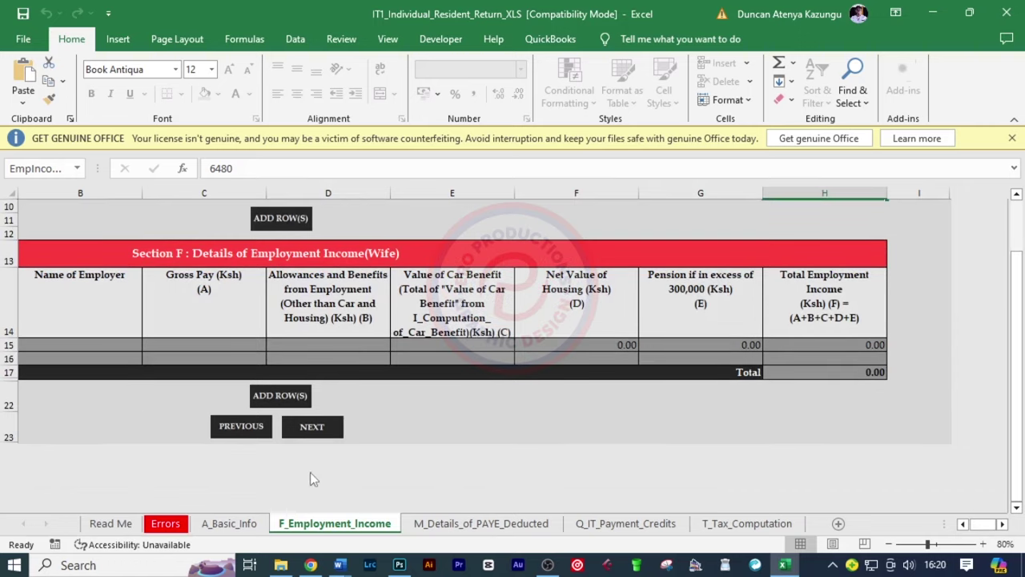
click(305, 428)
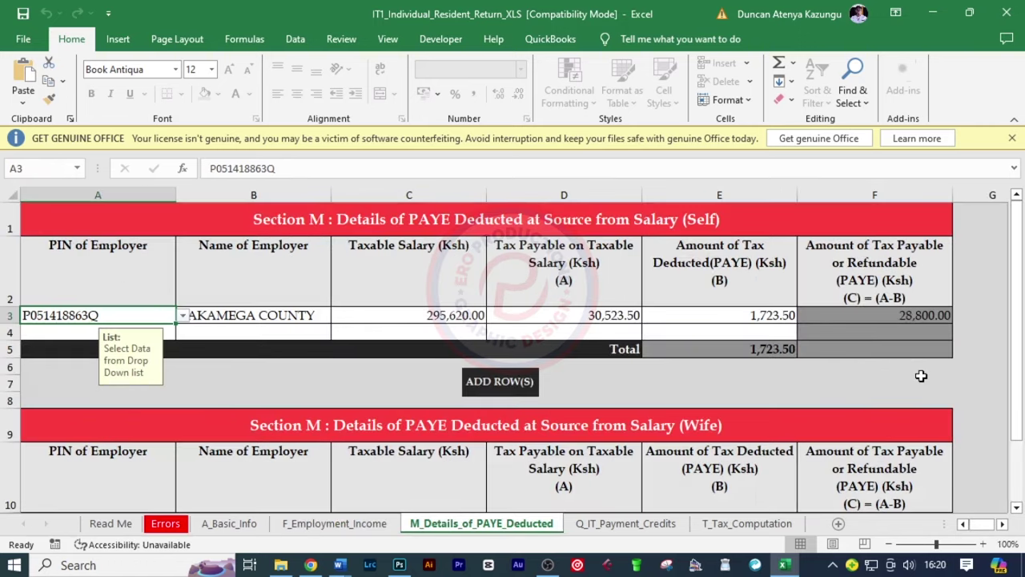
scroll(920, 373, down, 2)
click(559, 450)
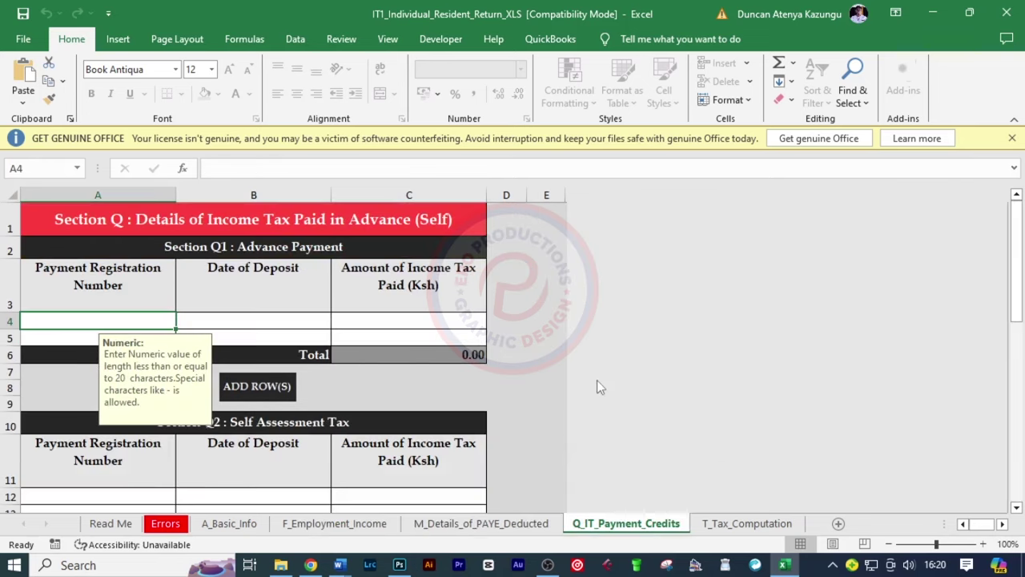
scroll(553, 355, down, 4)
scroll(542, 356, down, 6)
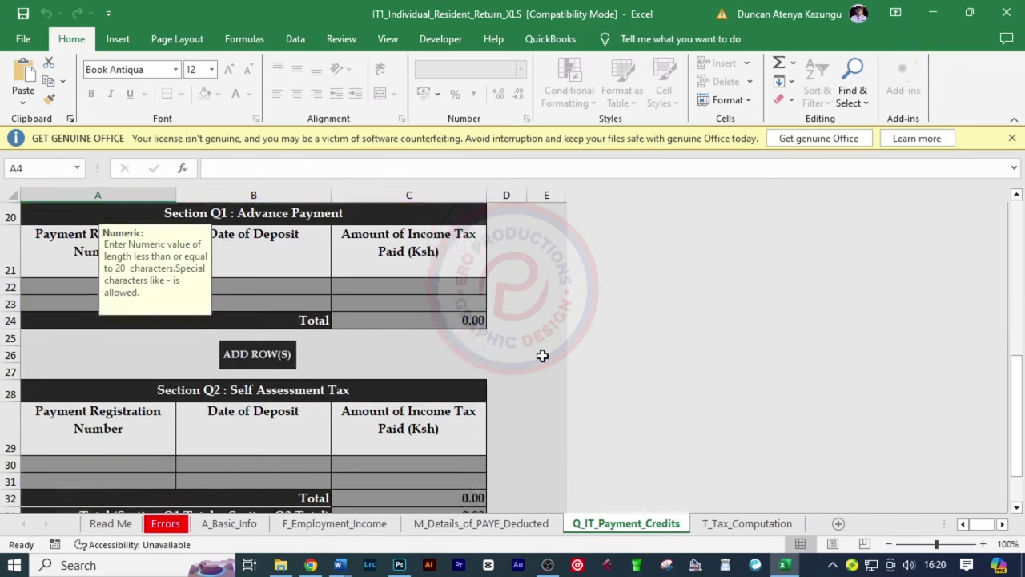
Review the Tax Computation sheet, including the 28,800 Personal Relief
click(309, 319)
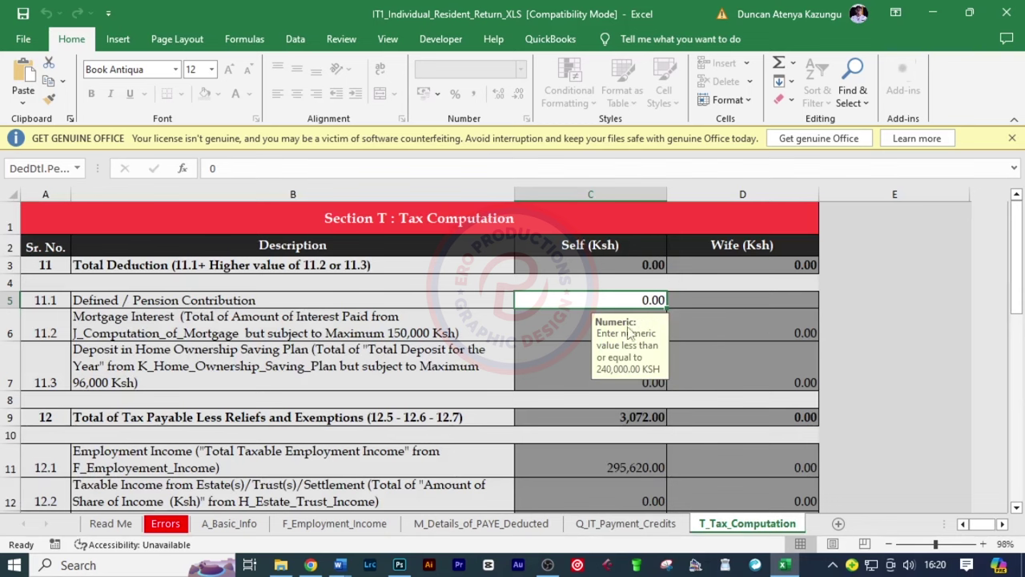
scroll(627, 327, down, 2)
scroll(627, 327, down, 2)
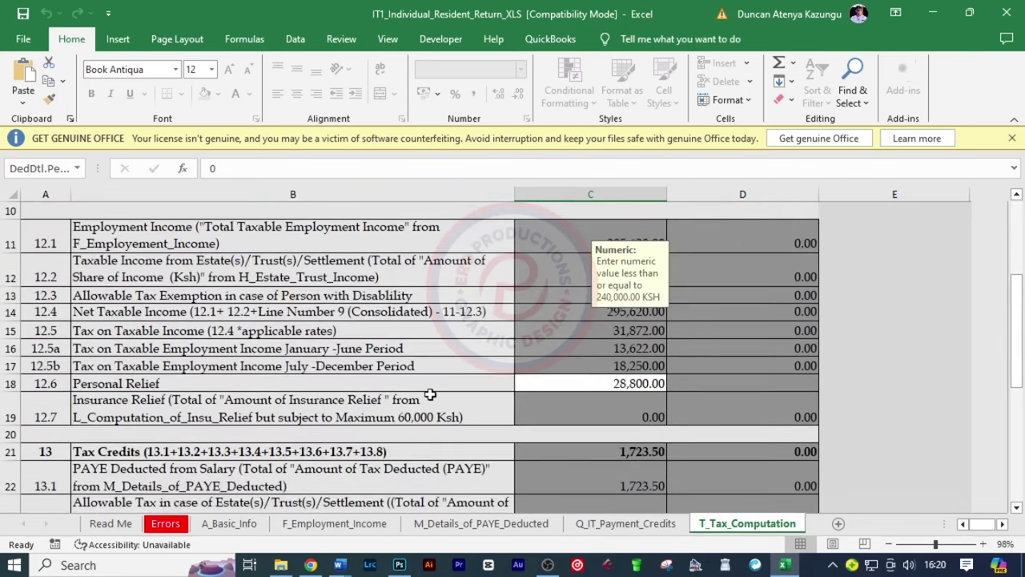
click(591, 386)
scroll(660, 400, down, 5)
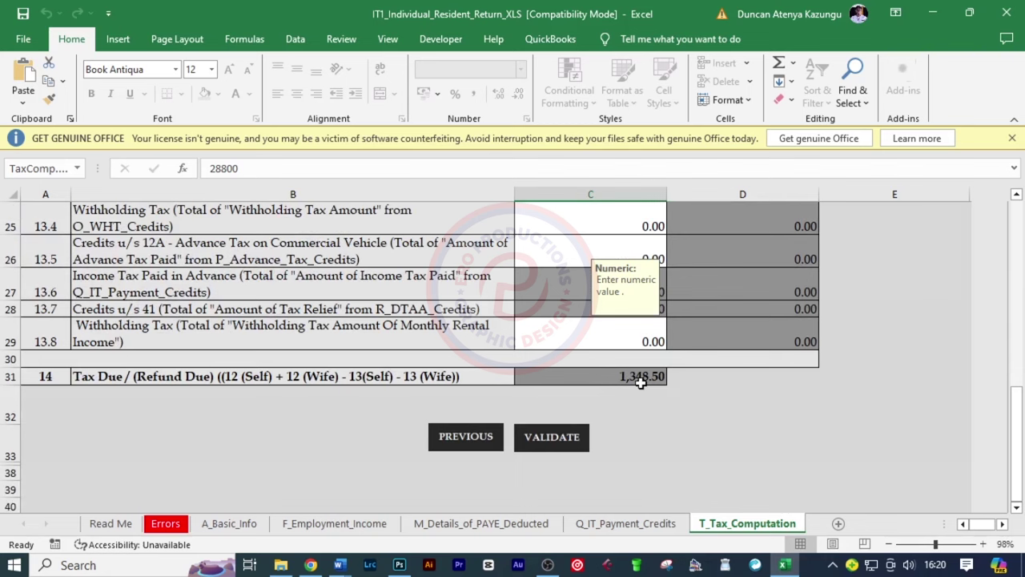
scroll(869, 399, up, 4)
scroll(869, 399, up, 3)
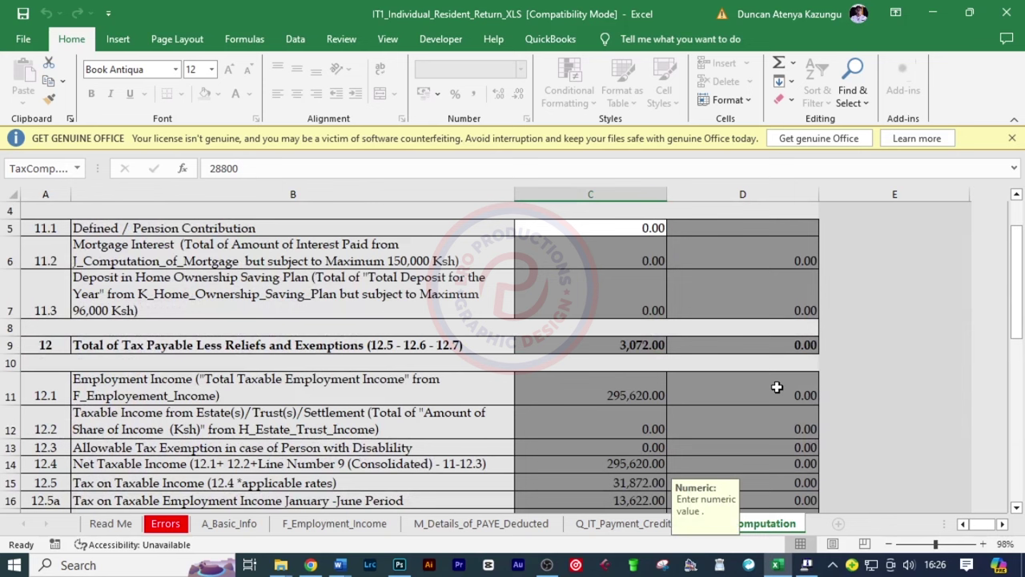
Enter 6480 as the Defined / Pension Contribution on the Tax Computation sheet
scroll(777, 387, up, 1)
click(616, 304)
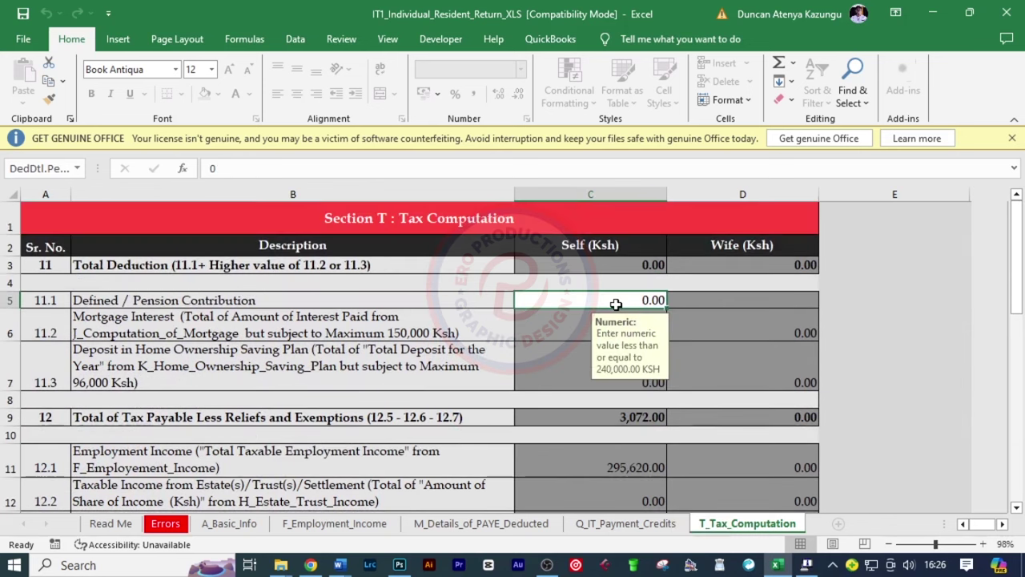
text(64)
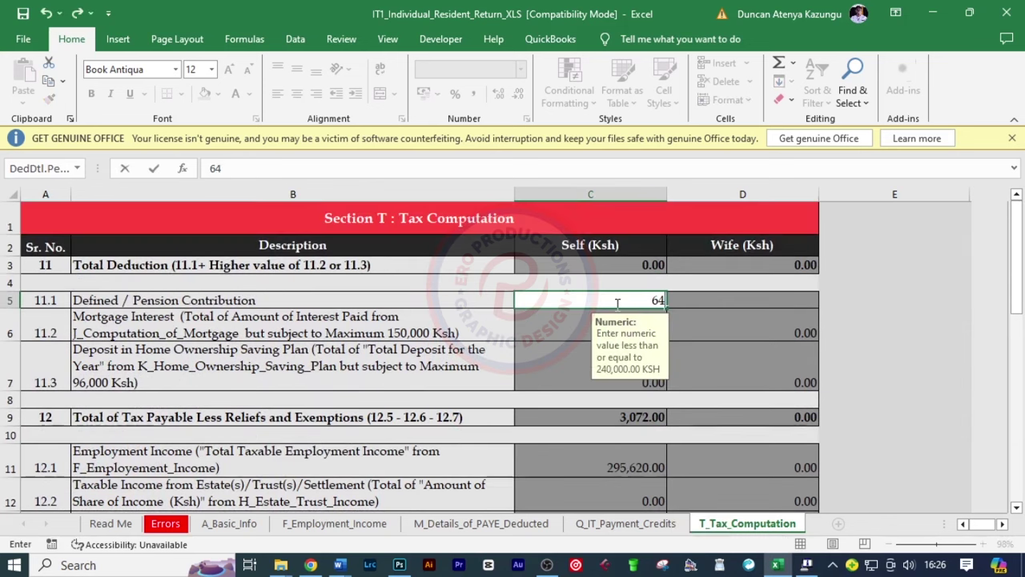
text(80)
click(617, 304)
scroll(889, 333, down, 8)
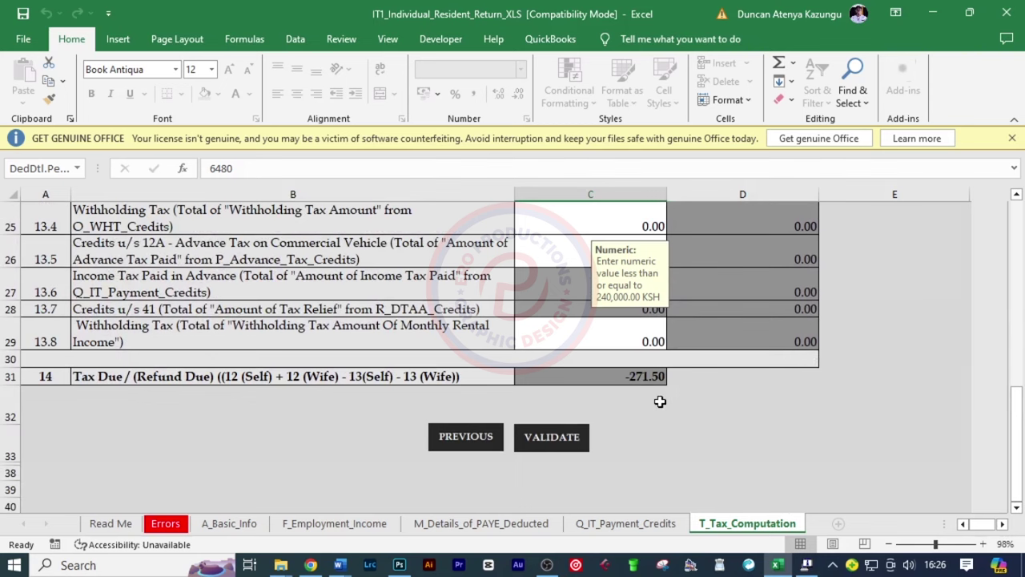
scroll(700, 414, up, 8)
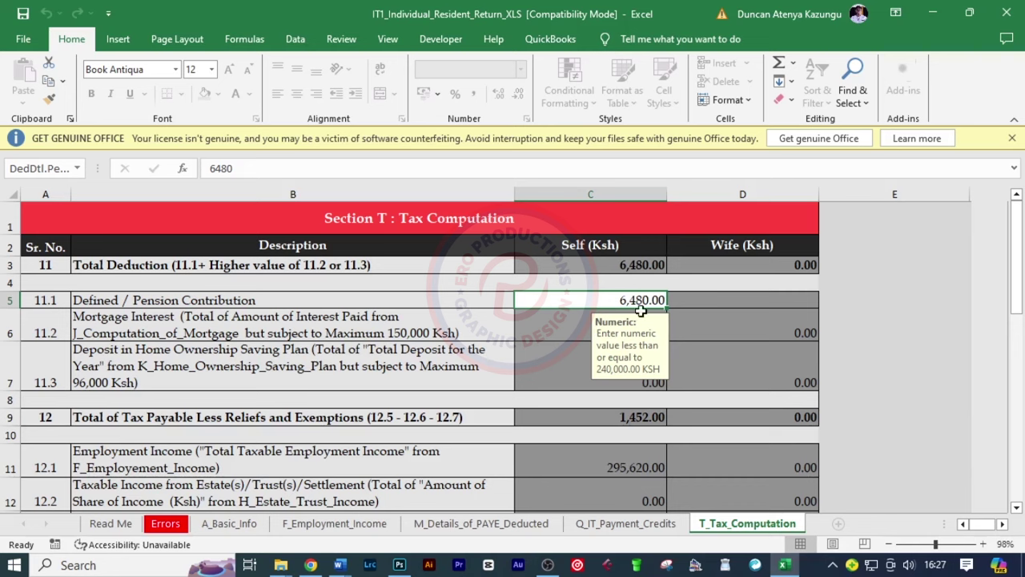
Verify the pension against the payroll page, recheck Personal Relief, and validate the return
click(310, 565)
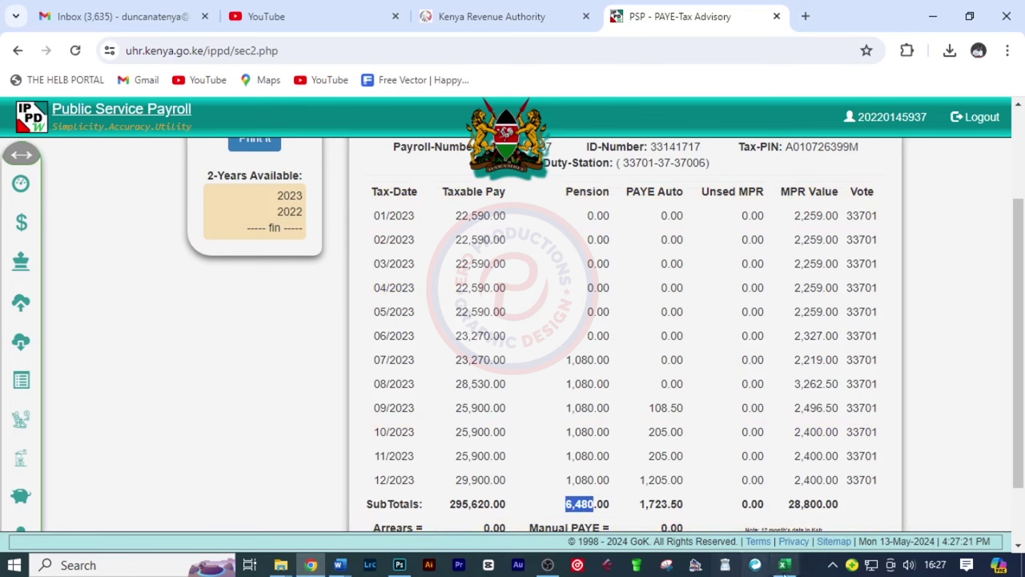
click(784, 565)
scroll(823, 416, down, 3)
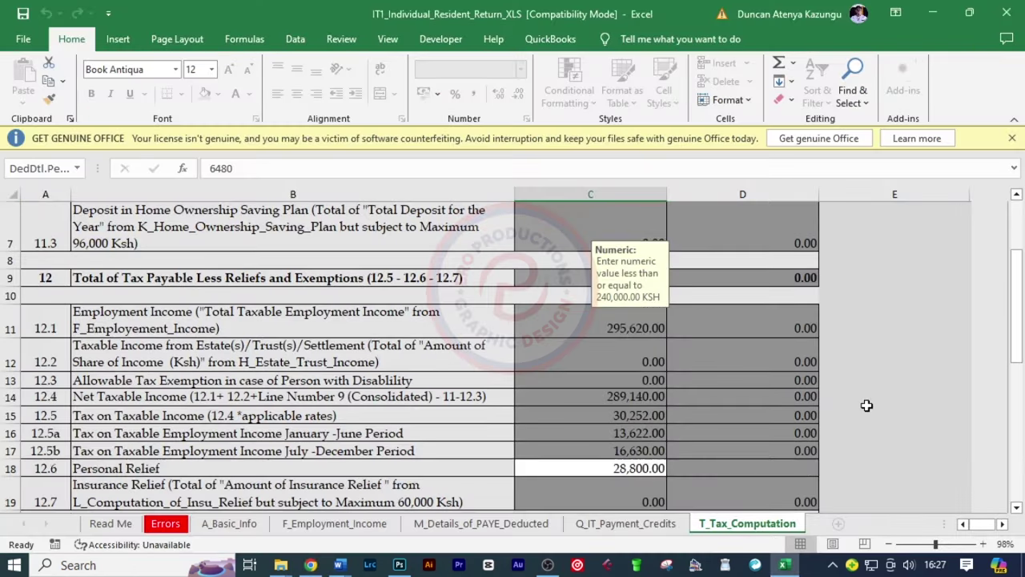
click(627, 384)
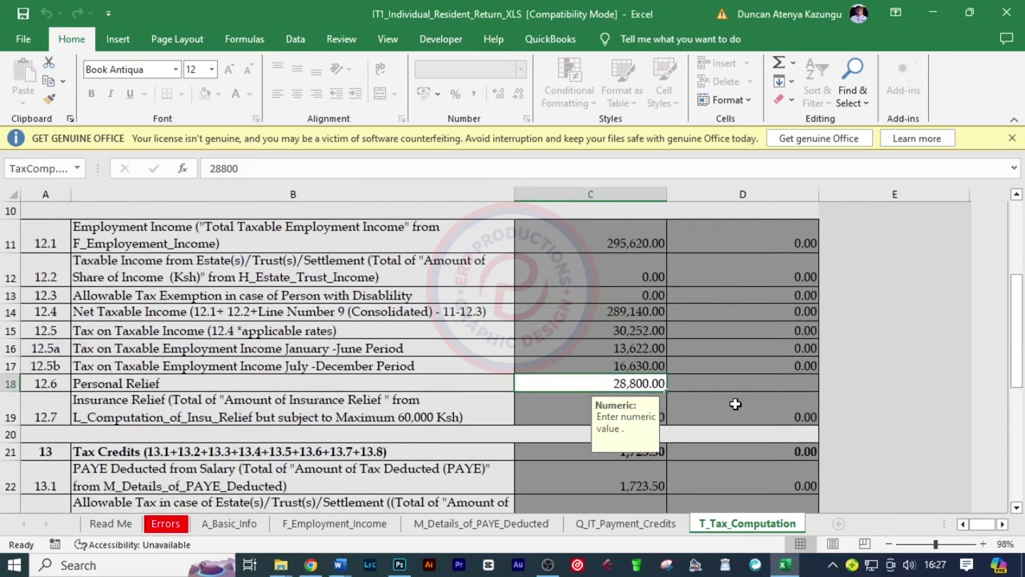
scroll(834, 502, down, 4)
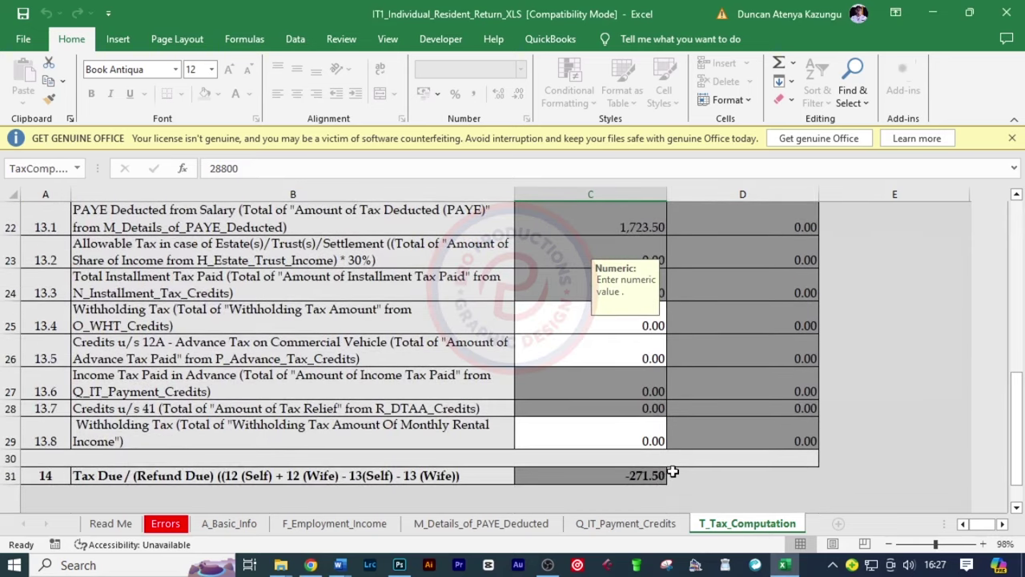
scroll(665, 478, down, 2)
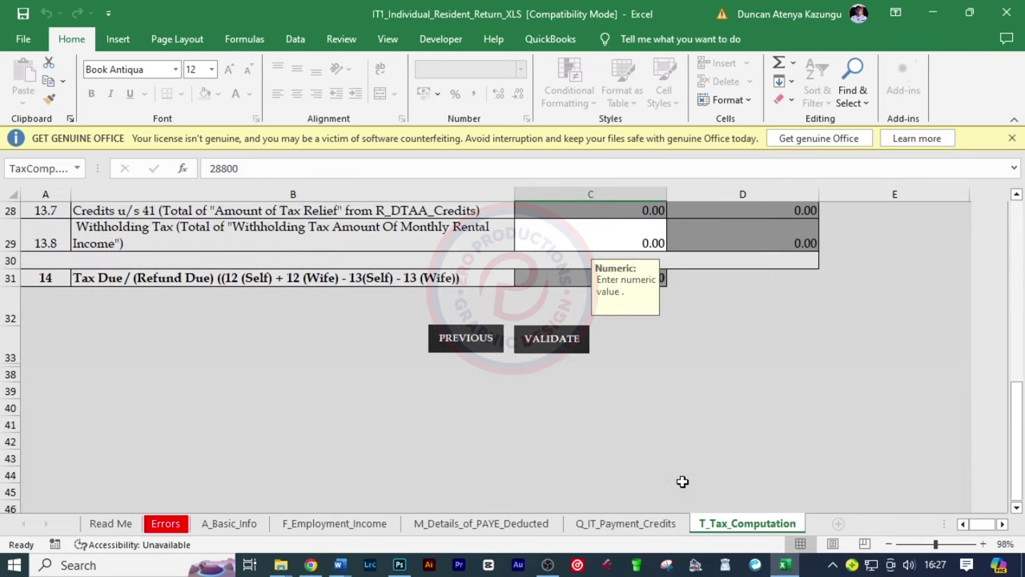
click(545, 339)
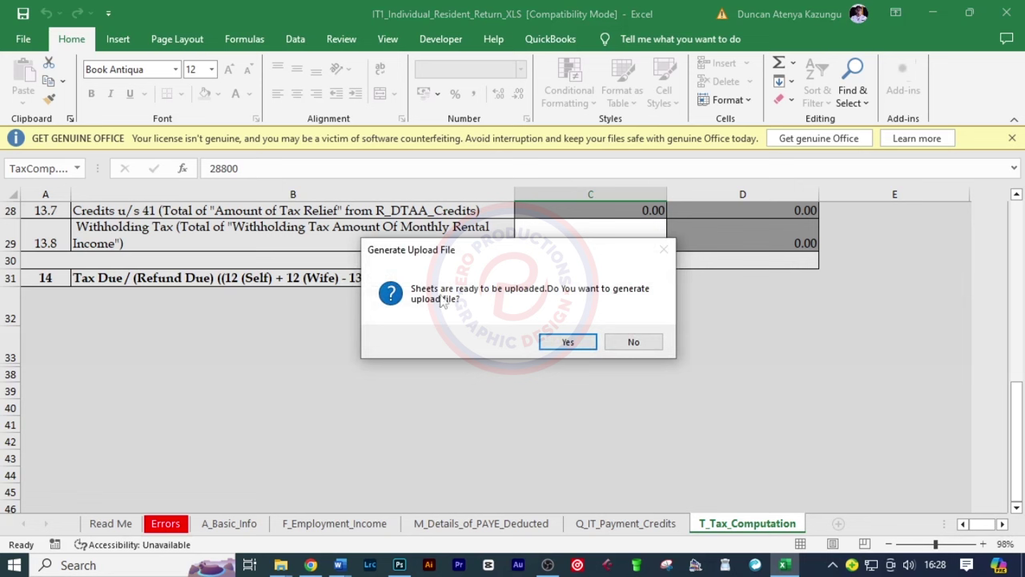
click(568, 342)
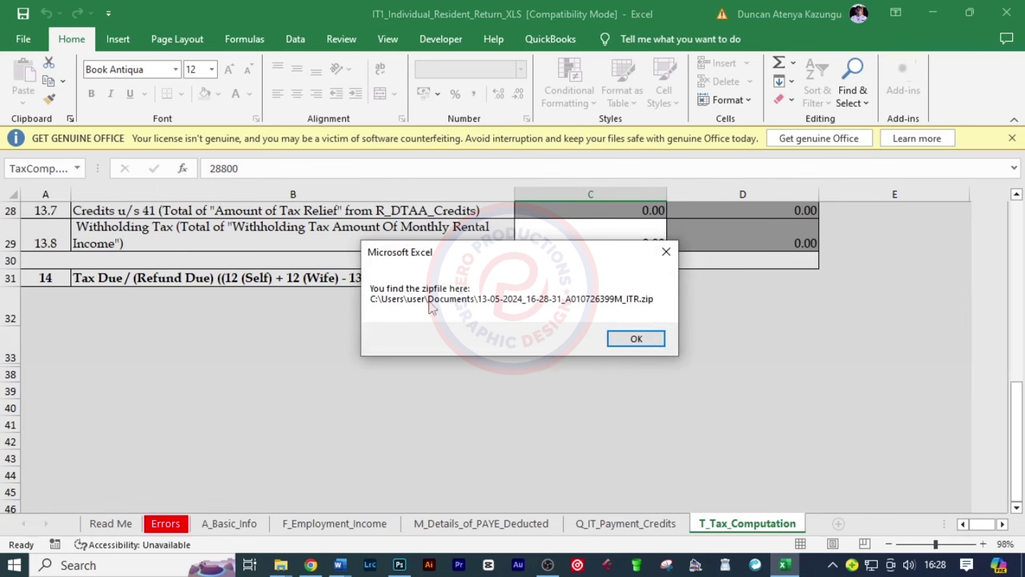
click(636, 339)
scroll(585, 401, up, 3)
scroll(589, 422, up, 3)
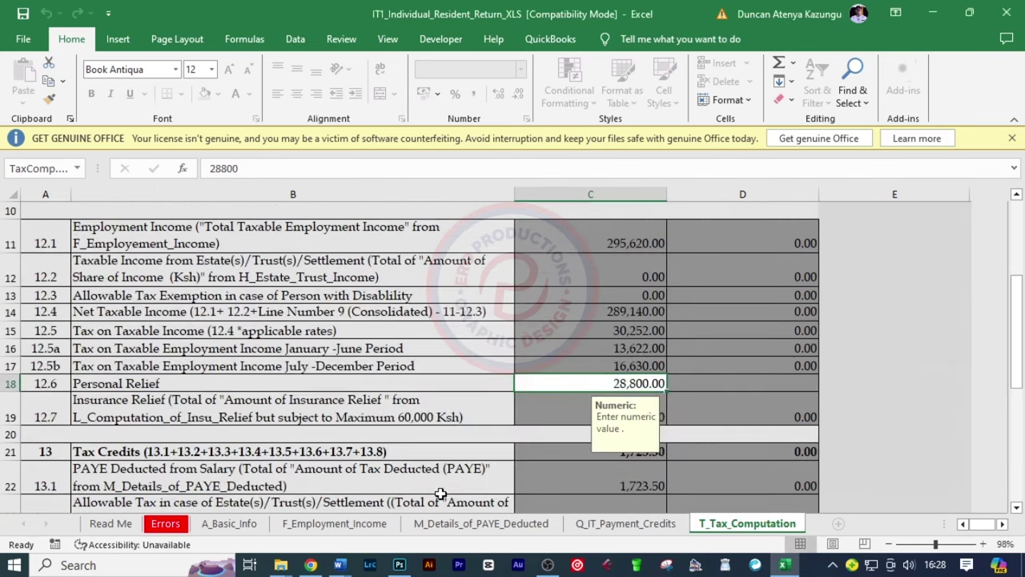
mouse_move(280, 564)
click(376, 445)
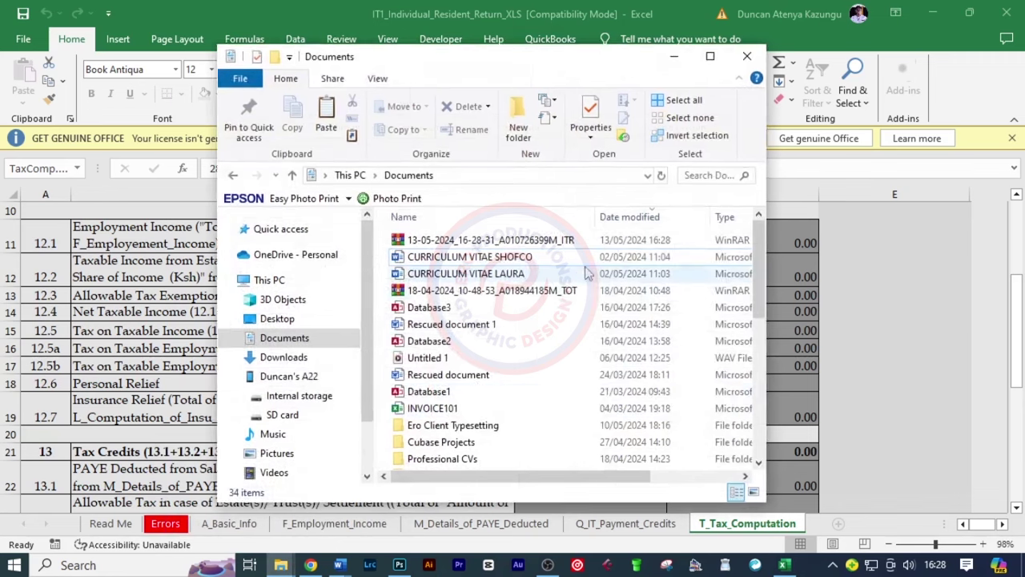
click(506, 242)
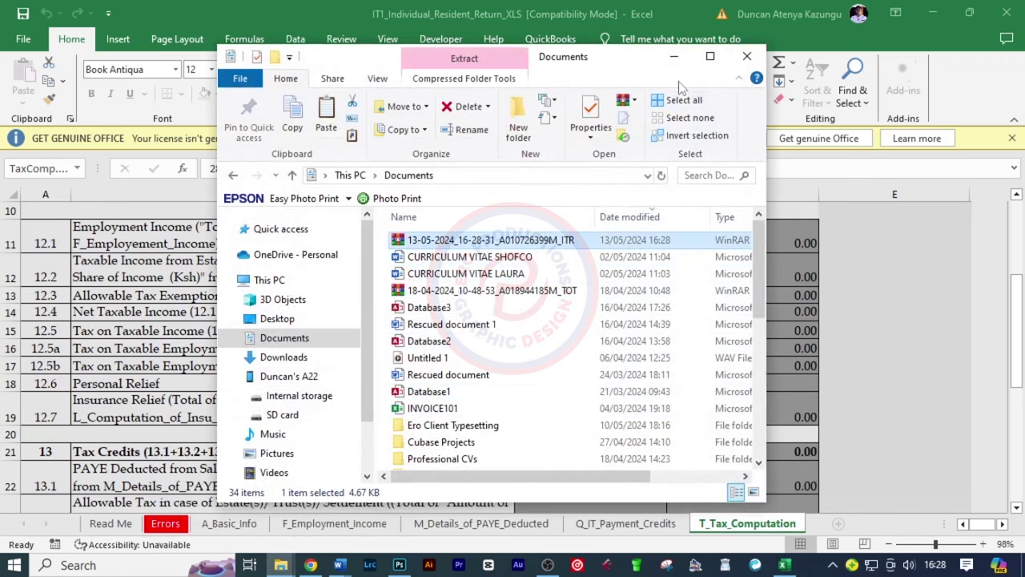
click(674, 56)
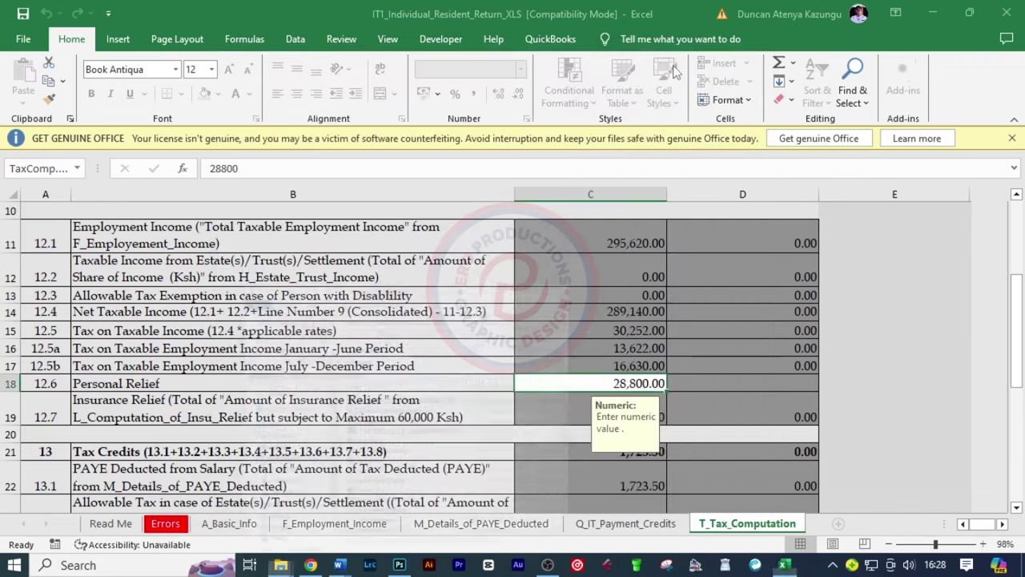
click(310, 564)
Log in to KRA iTax with the PIN, account password and security stamp answer
click(460, 19)
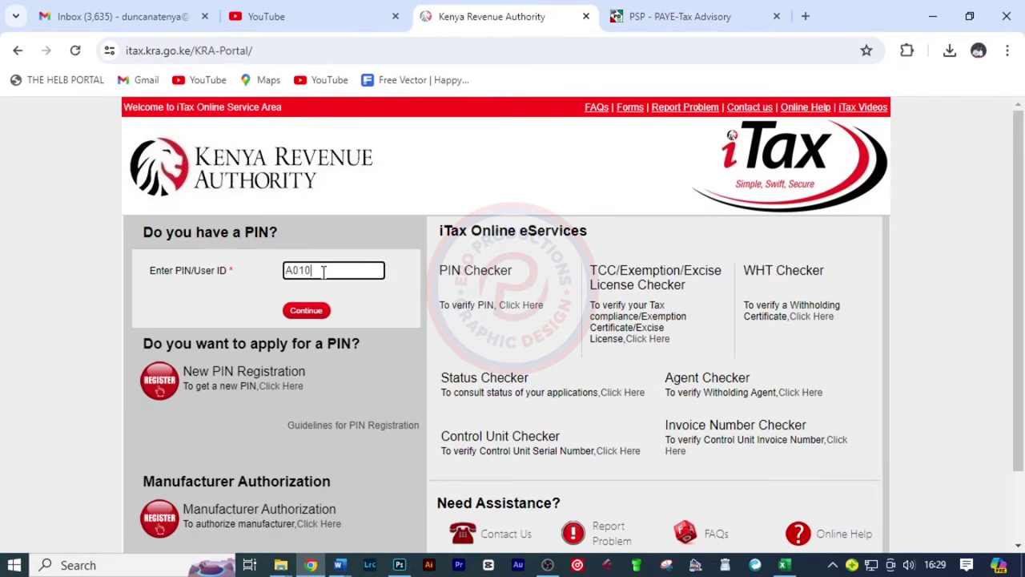
click(306, 311)
click(309, 327)
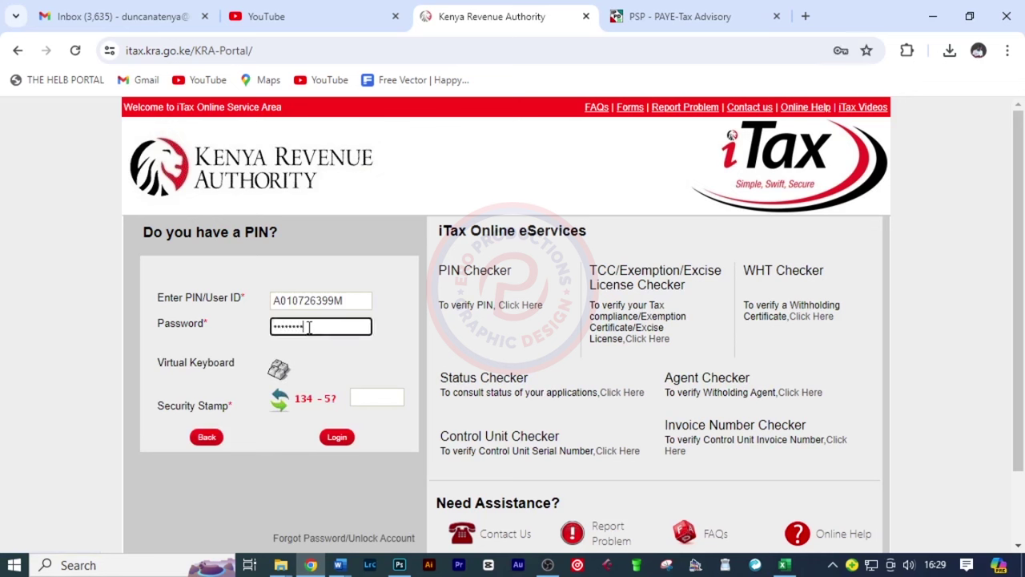
click(372, 398)
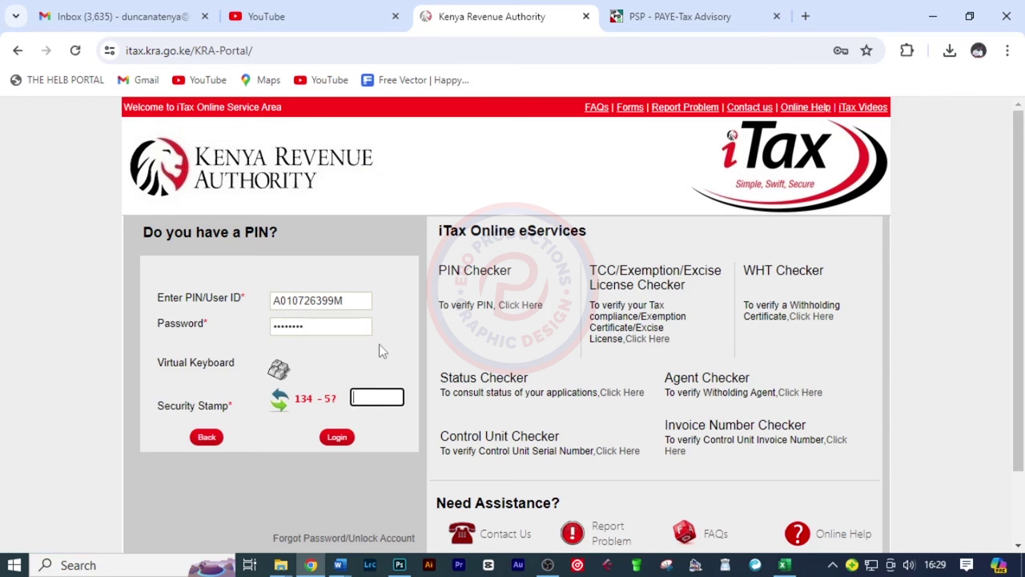
text(129)
click(338, 438)
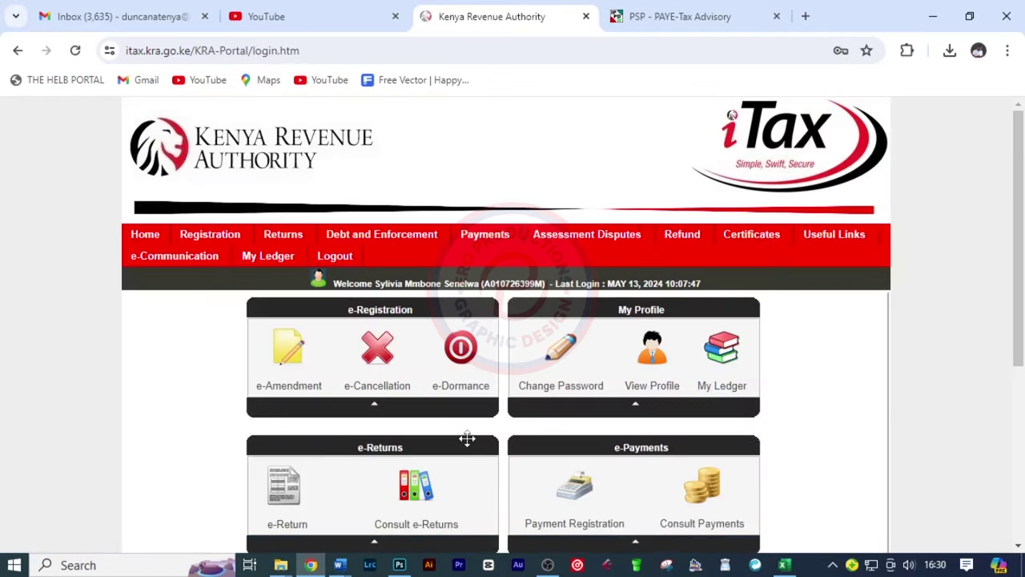
Start a new return with obligation Income Tax - Resident Individual and reach its upload form
mouse_move(287, 242)
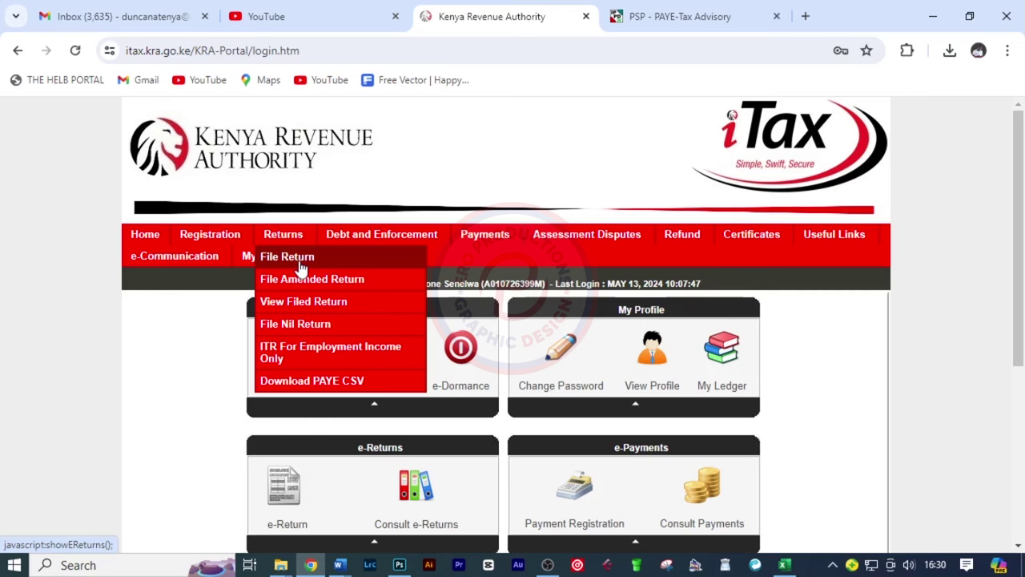
click(303, 267)
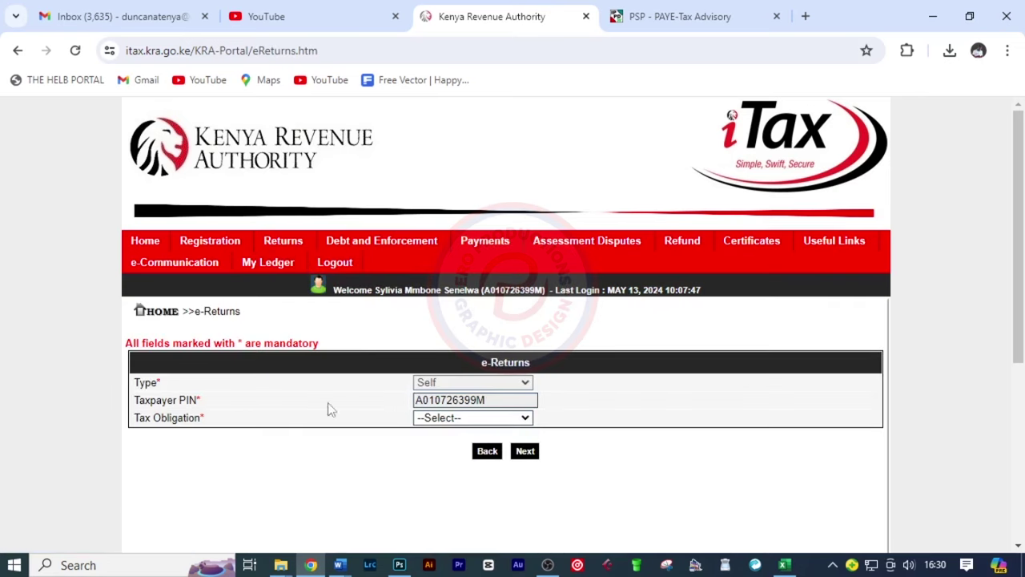
click(520, 418)
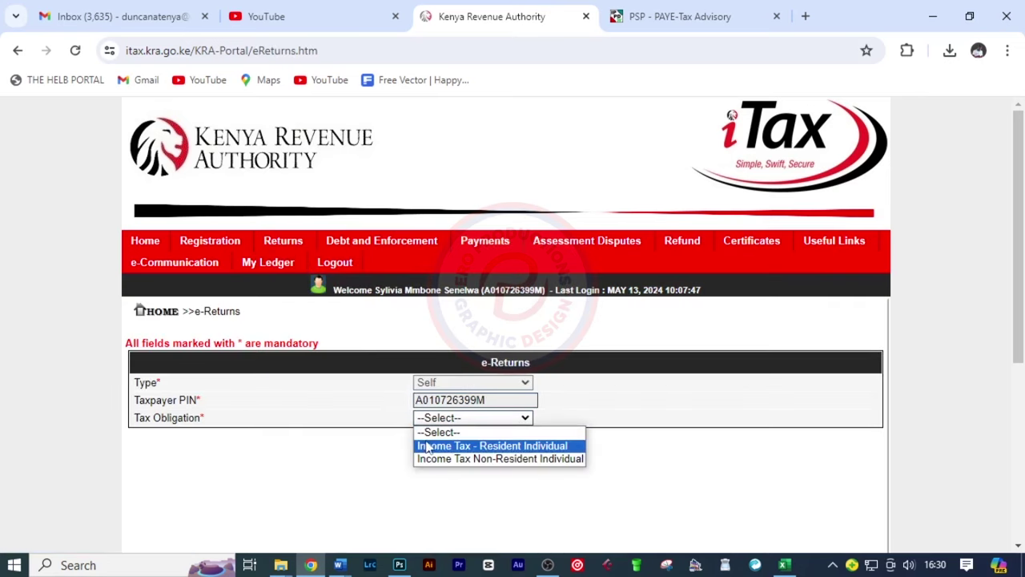
click(520, 446)
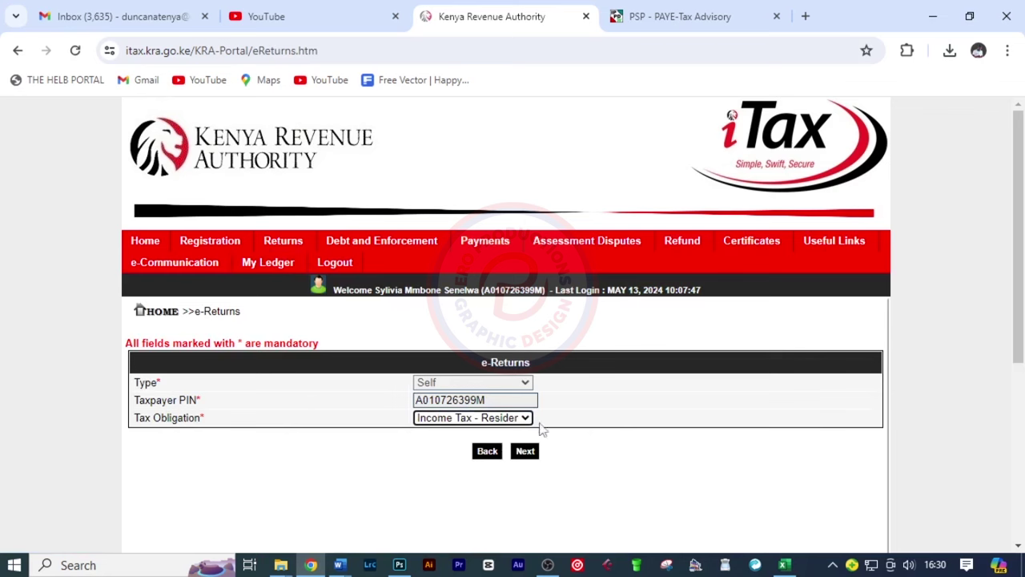
click(524, 452)
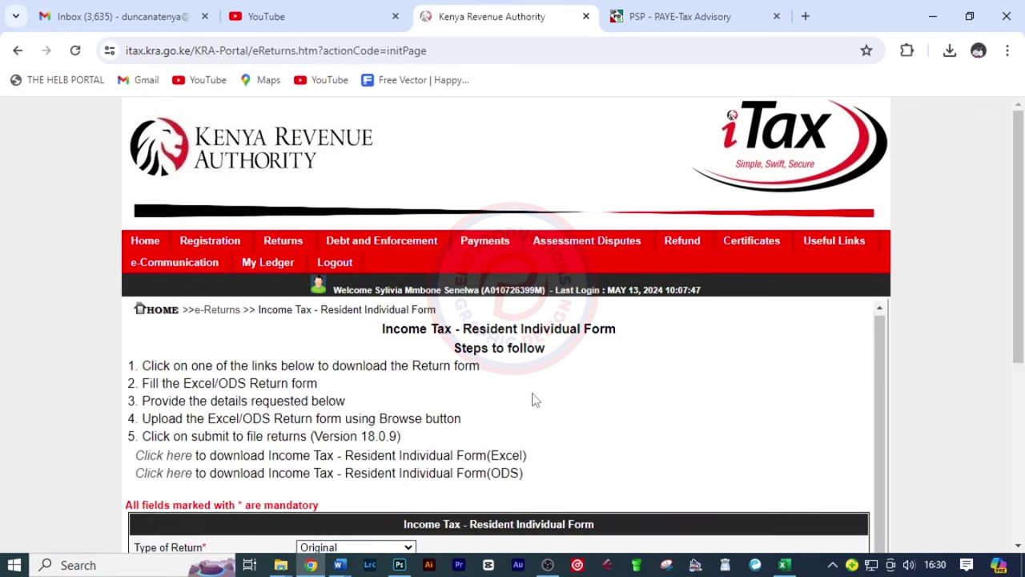
scroll(534, 399, down, 3)
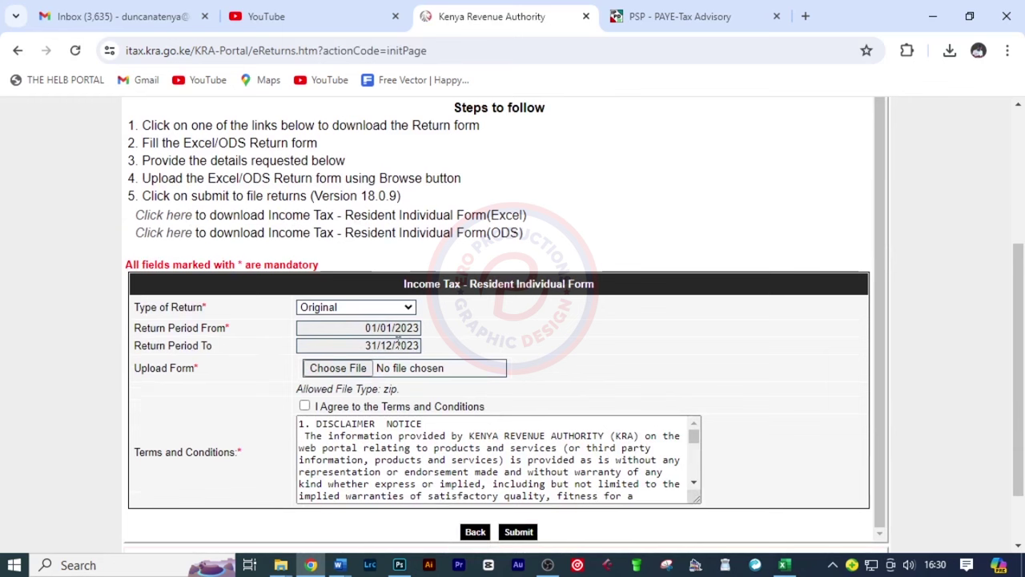
Attach the 13-05-2024 ITR zip archive from Documents to the return form
click(337, 368)
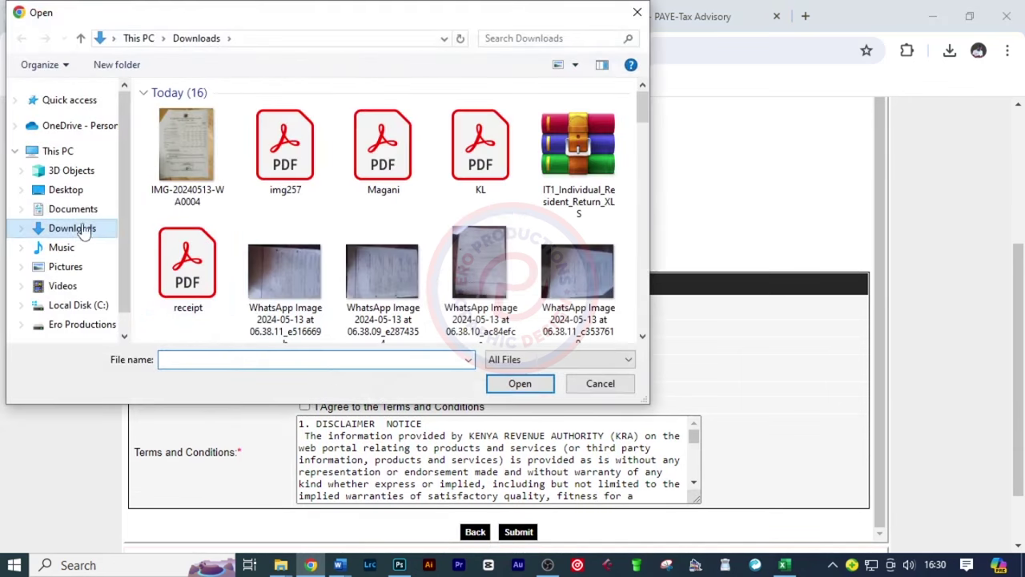
click(76, 209)
scroll(205, 192, down, 4)
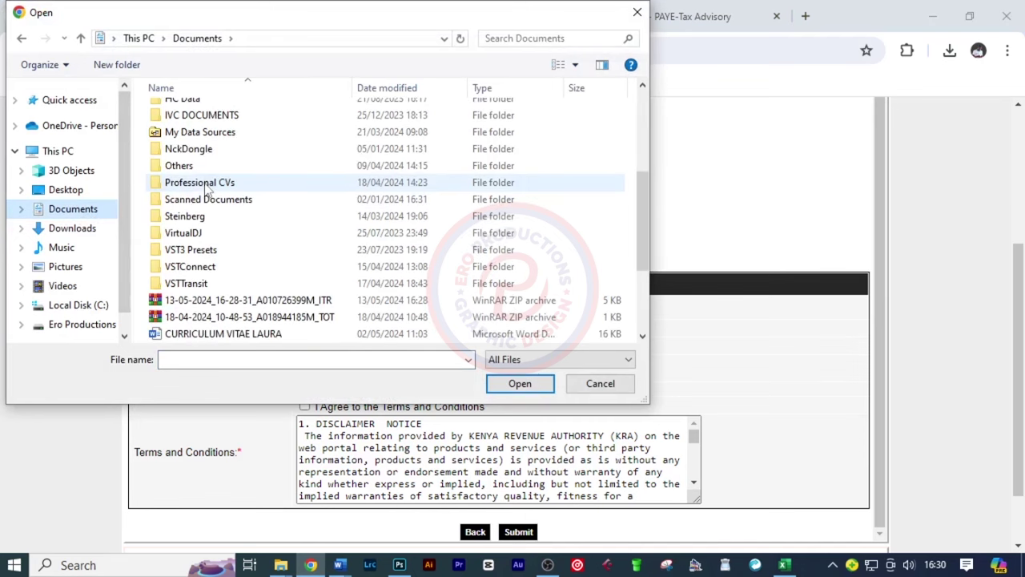
scroll(304, 264, down, 1)
click(319, 269)
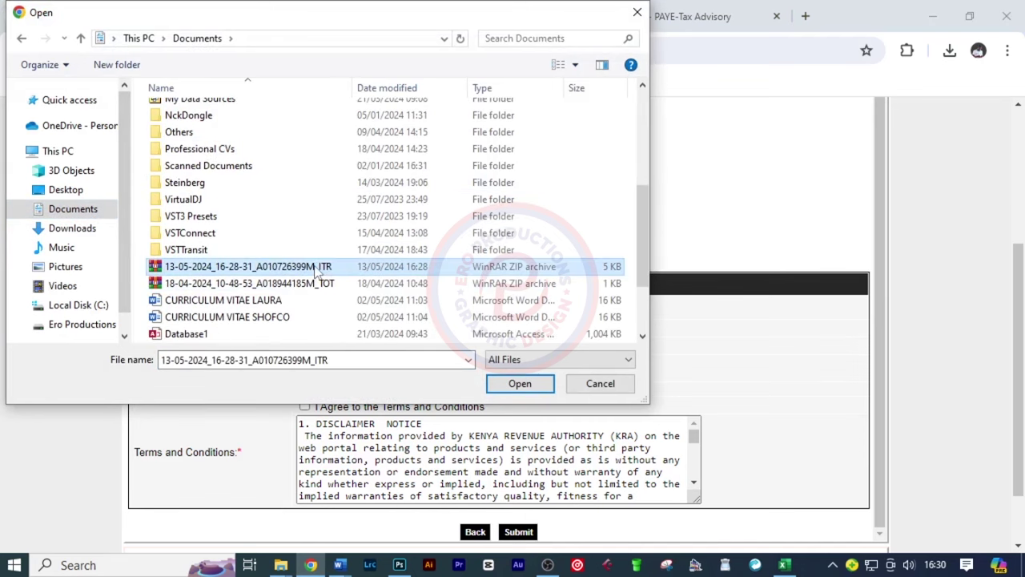
click(516, 385)
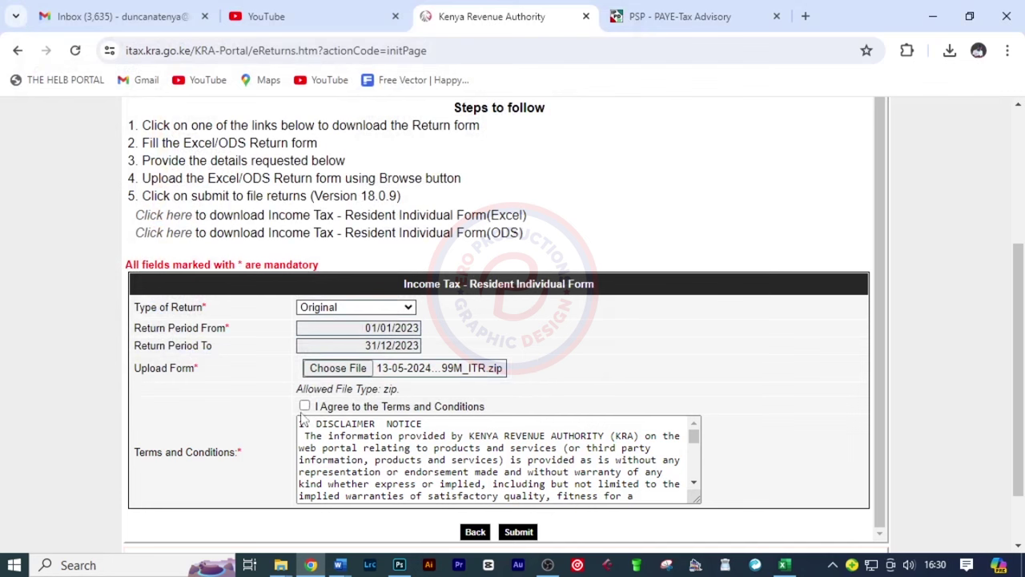
Accept the terms and submit the return upload
click(306, 406)
scroll(596, 378, down, 1)
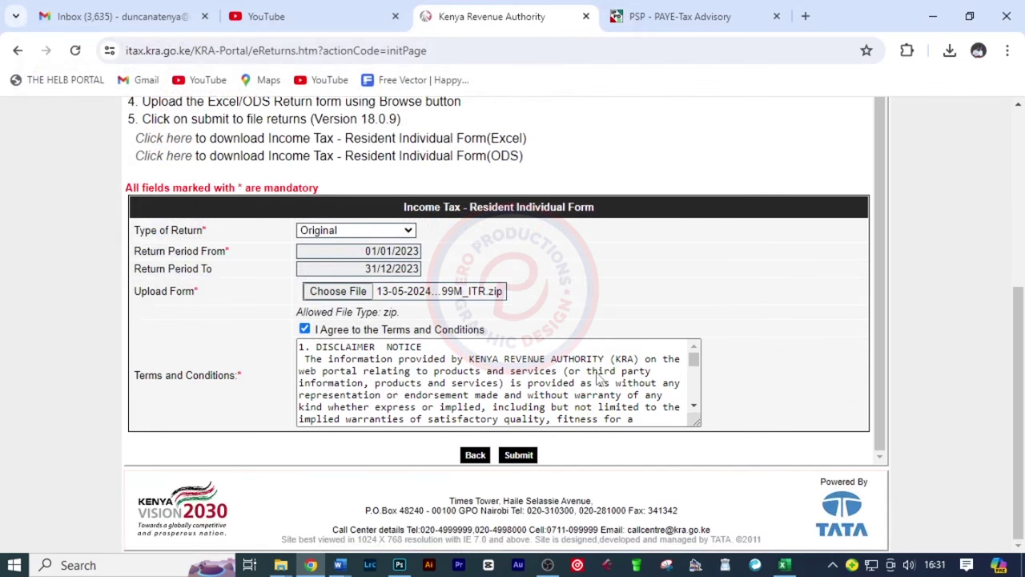
click(518, 455)
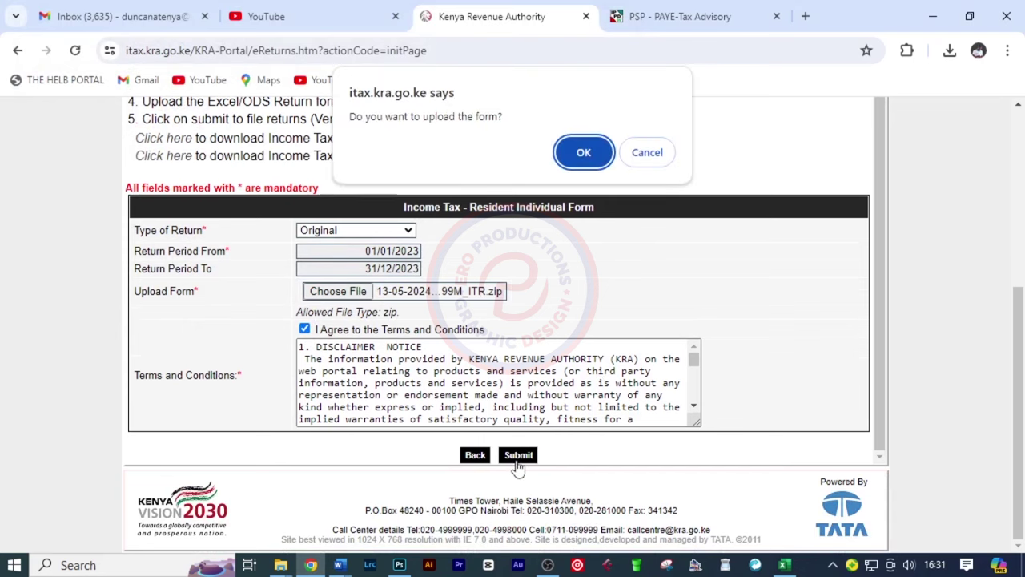
click(578, 153)
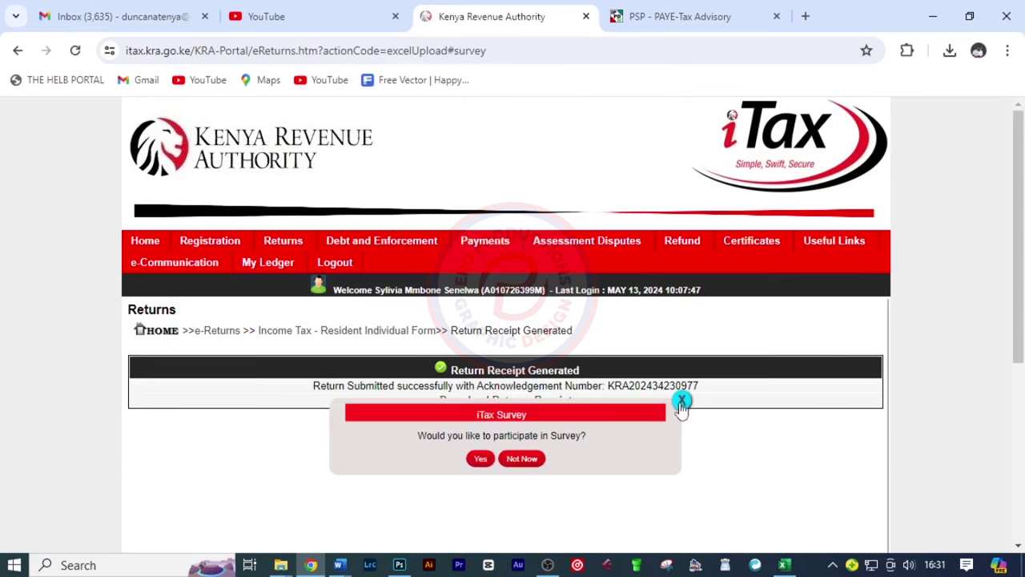
Dismiss the survey popup and download the e-Return Acknowledgment Receipt PDF
click(681, 402)
click(504, 401)
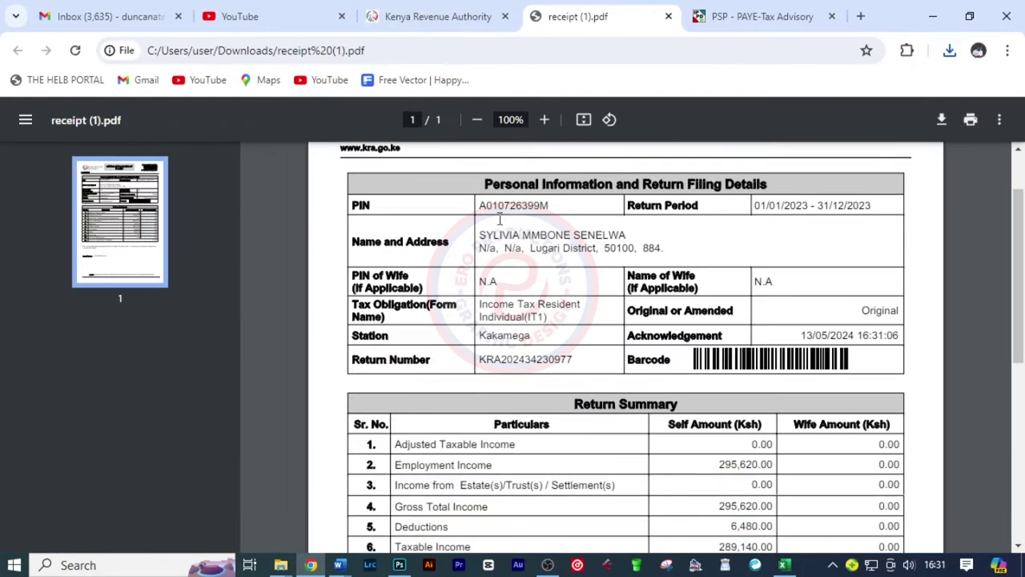
drag(517, 205, 549, 206)
drag(755, 205, 873, 210)
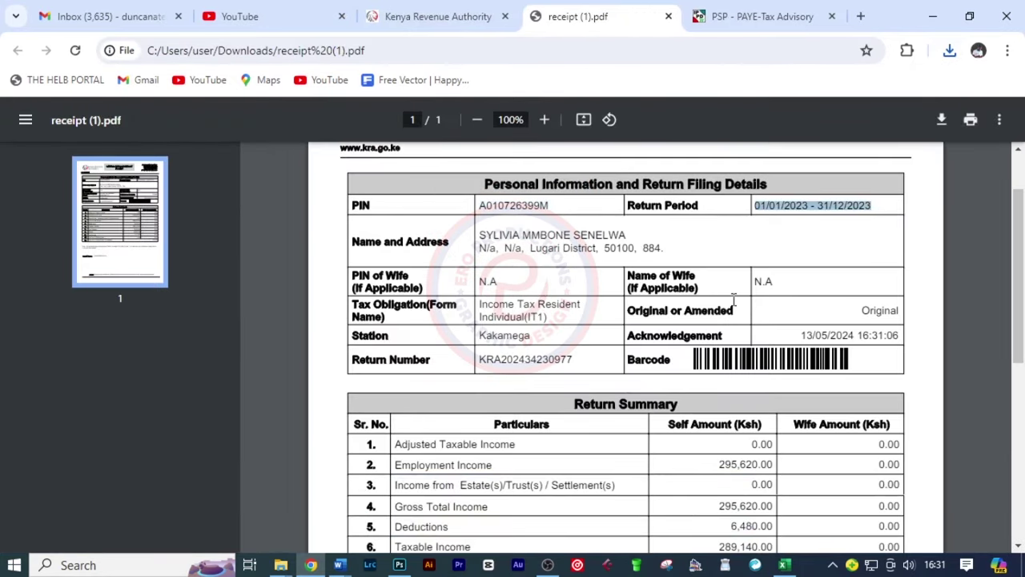
scroll(733, 298, down, 2)
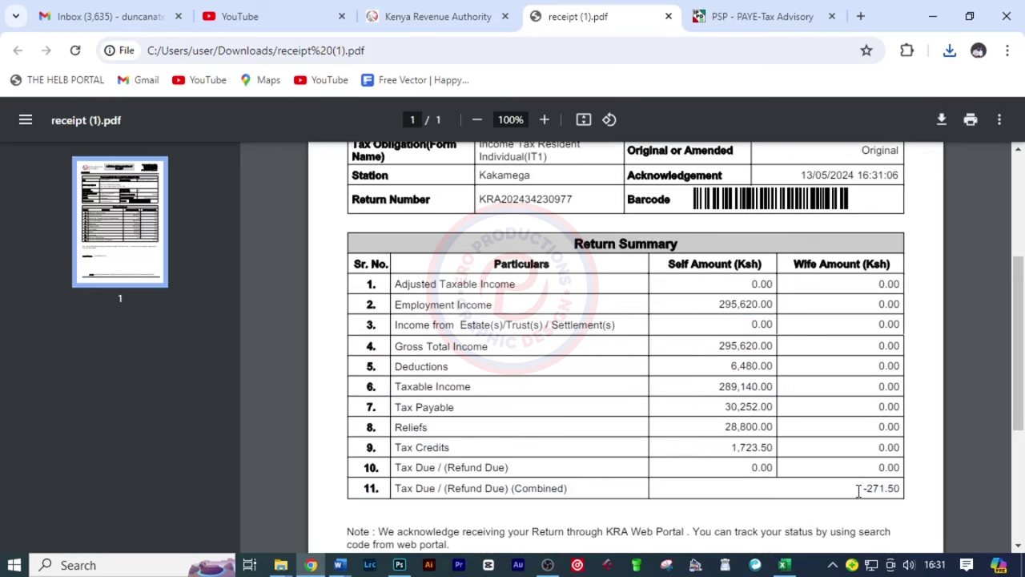
Compare the receipt's combined tax due of -271.50 with the Excel computation
drag(858, 490, 902, 491)
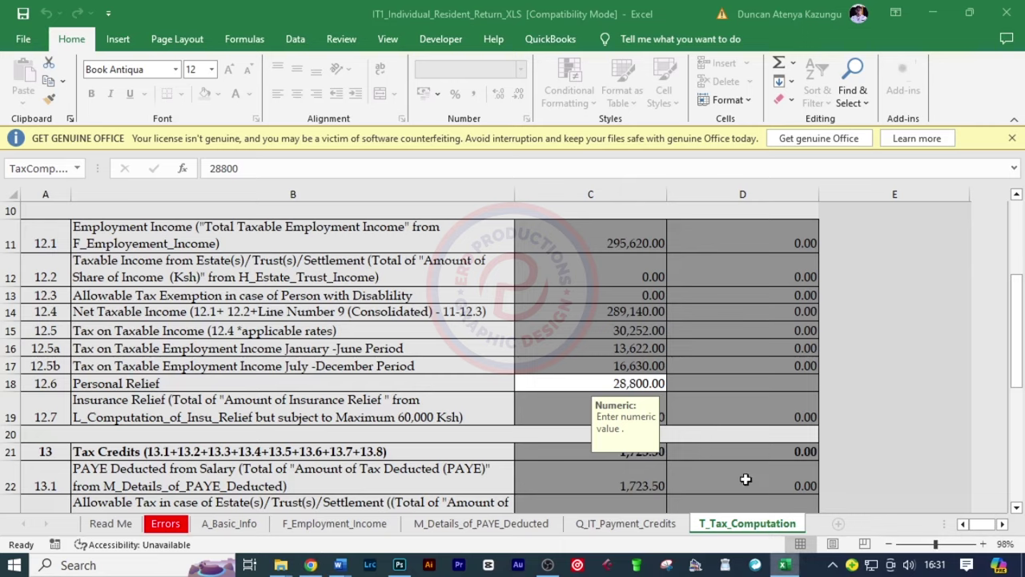
scroll(664, 405, down, 6)
scroll(671, 305, up, 2)
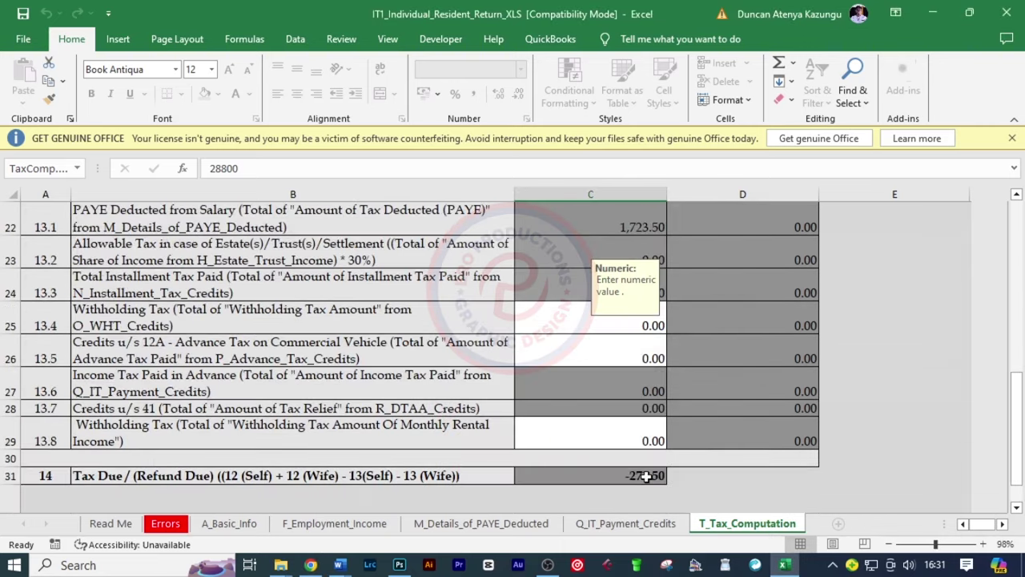
click(311, 565)
scroll(865, 489, down, 3)
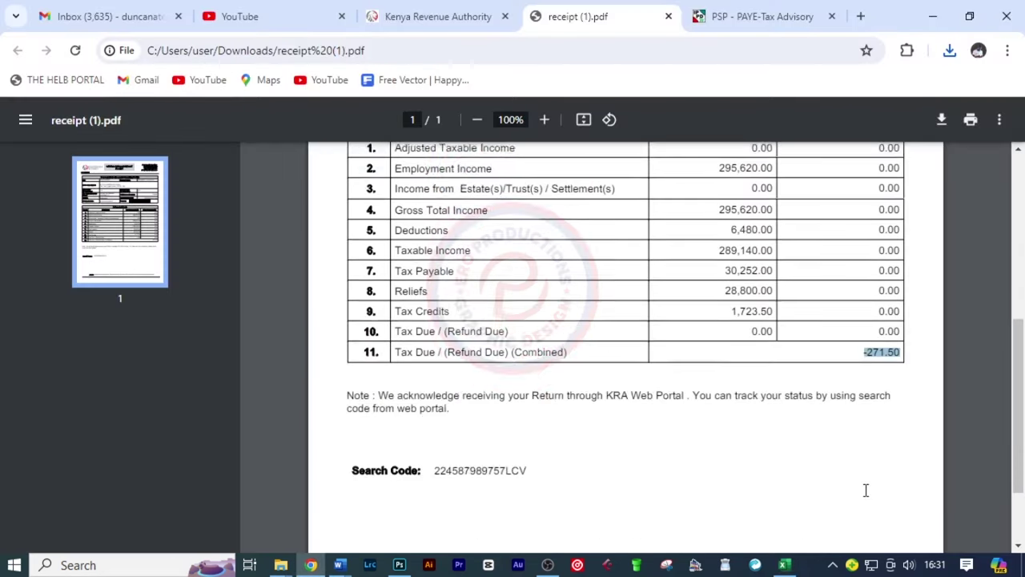
scroll(861, 490, up, 6)
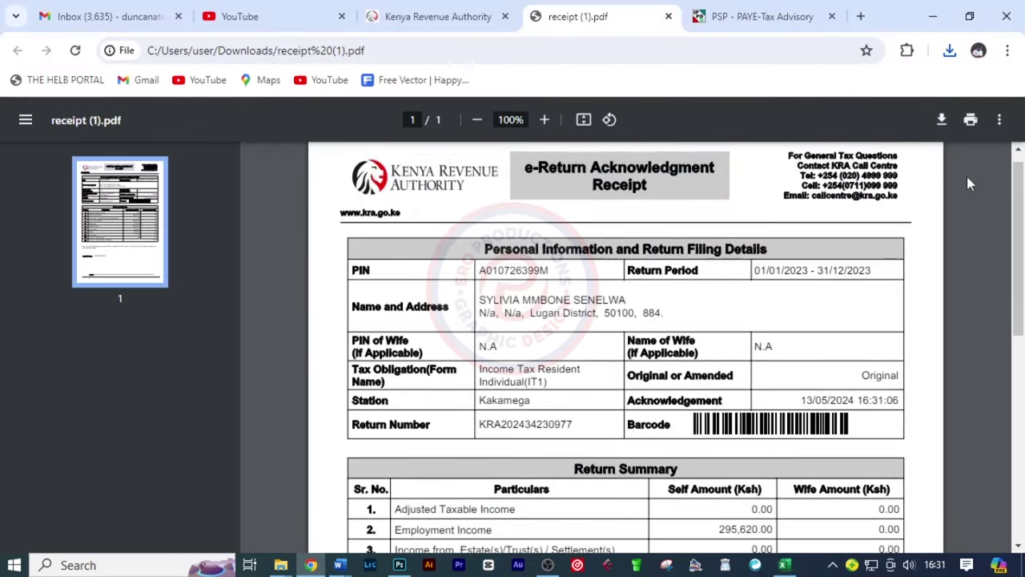
click(970, 119)
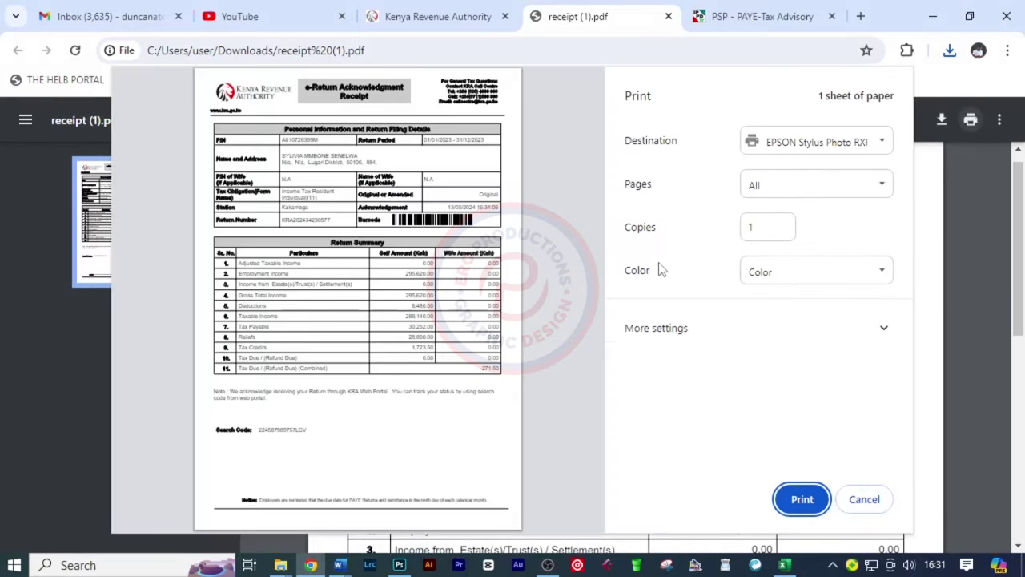
Print the e-Return Acknowledgment Receipt
click(803, 505)
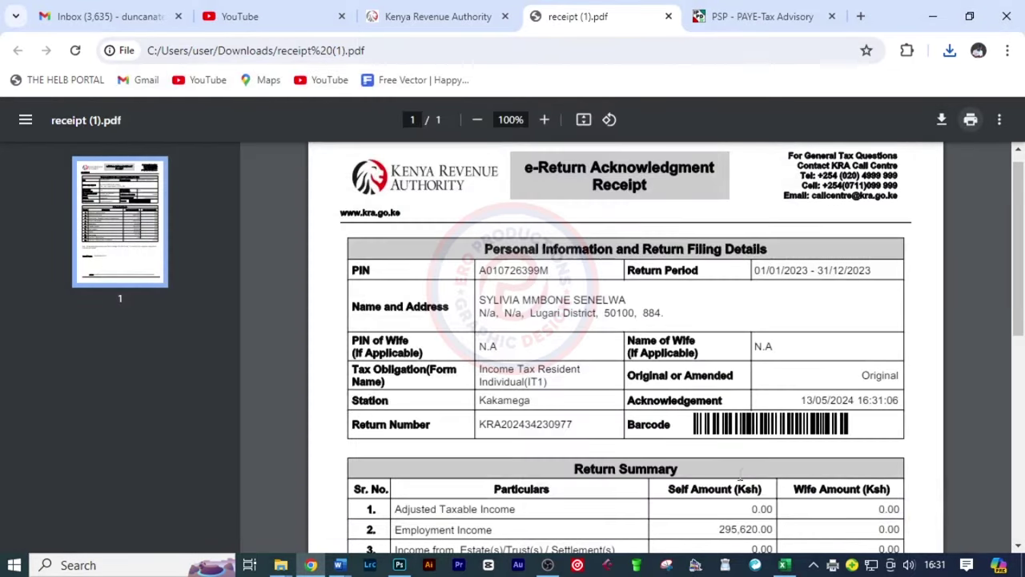